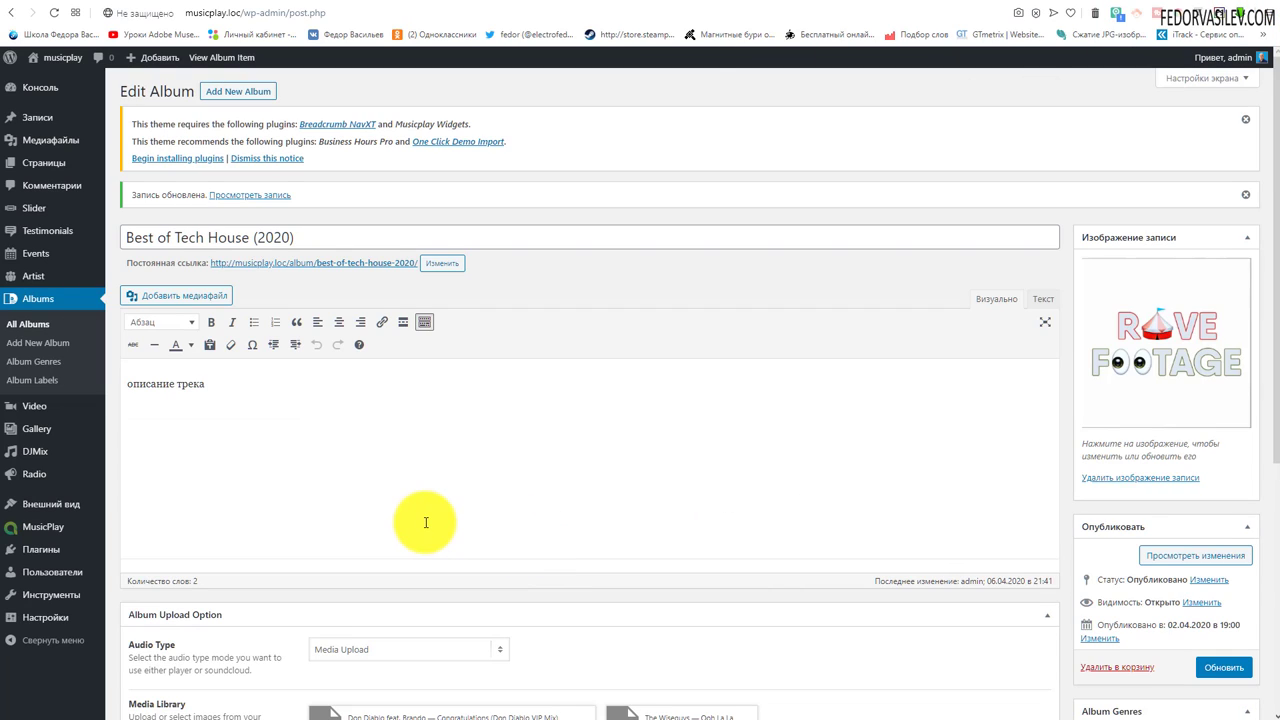
Review the Best of Tech House (2020) album's title, description and media settings, and expand its Album Options section
scroll(425, 522, "down", 2)
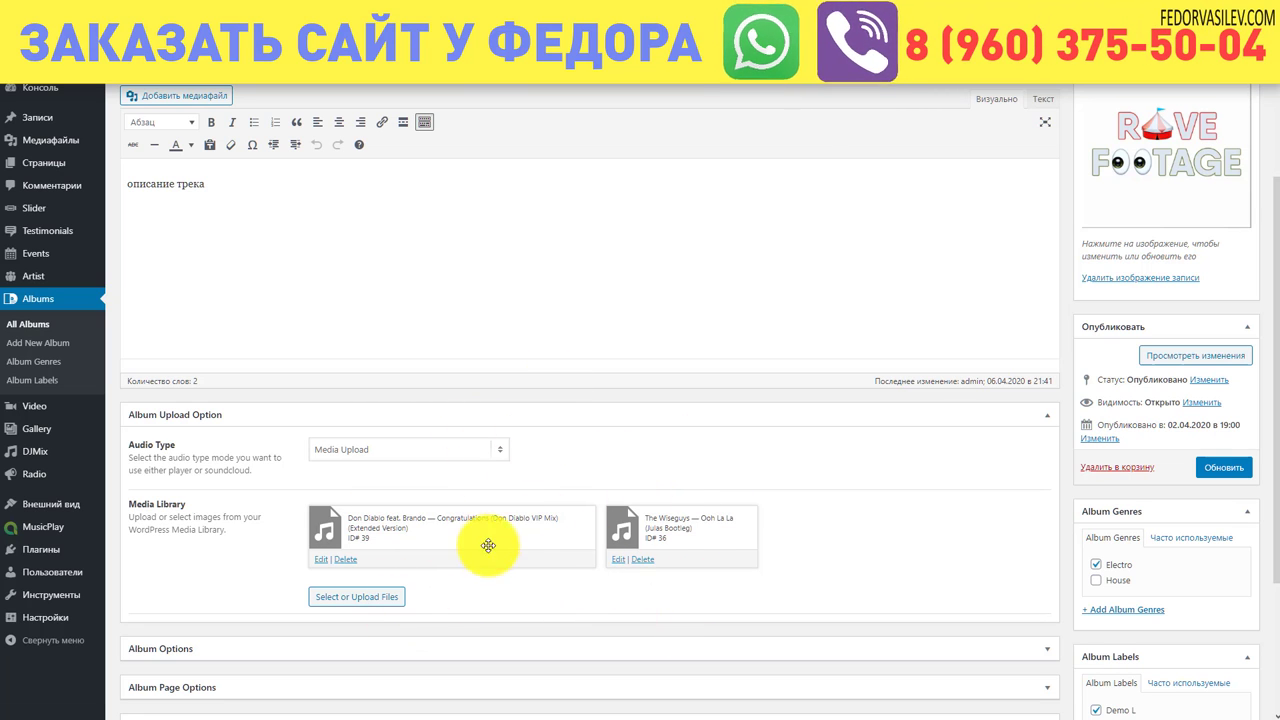
scroll(300, 488, "up", 2)
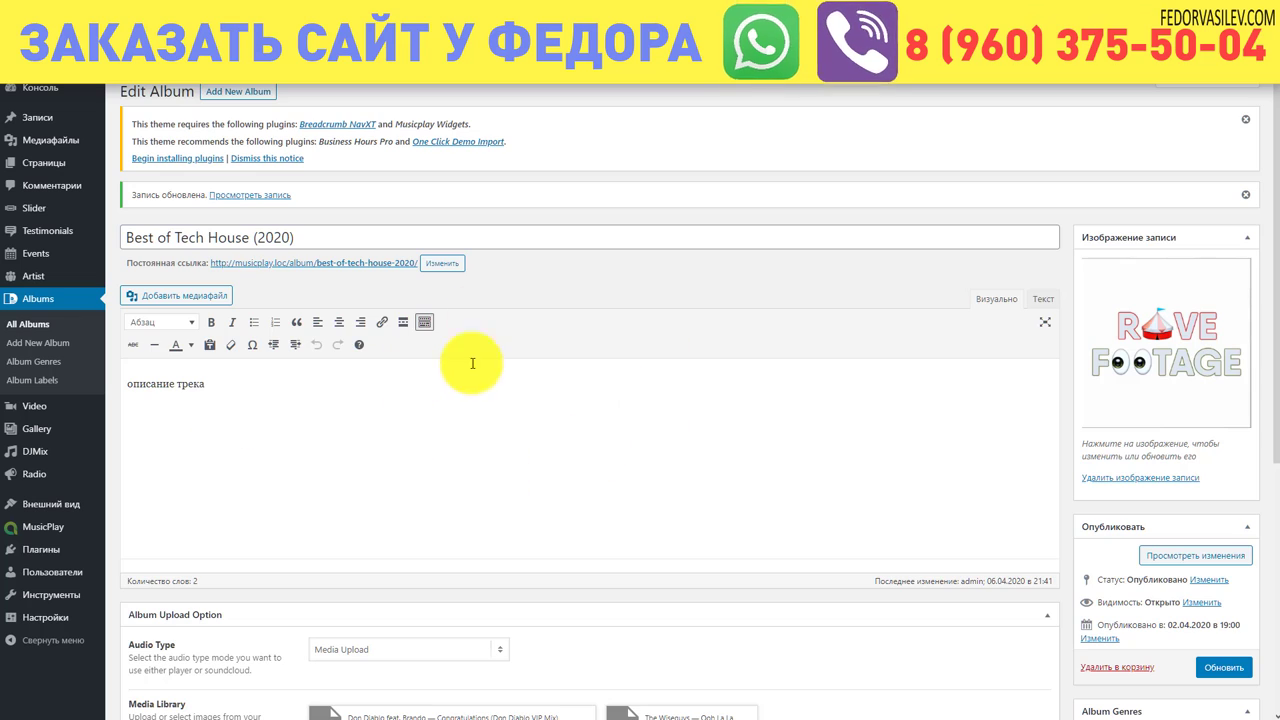
scroll(440, 420, "down", 4)
scroll(426, 503, "up", 4)
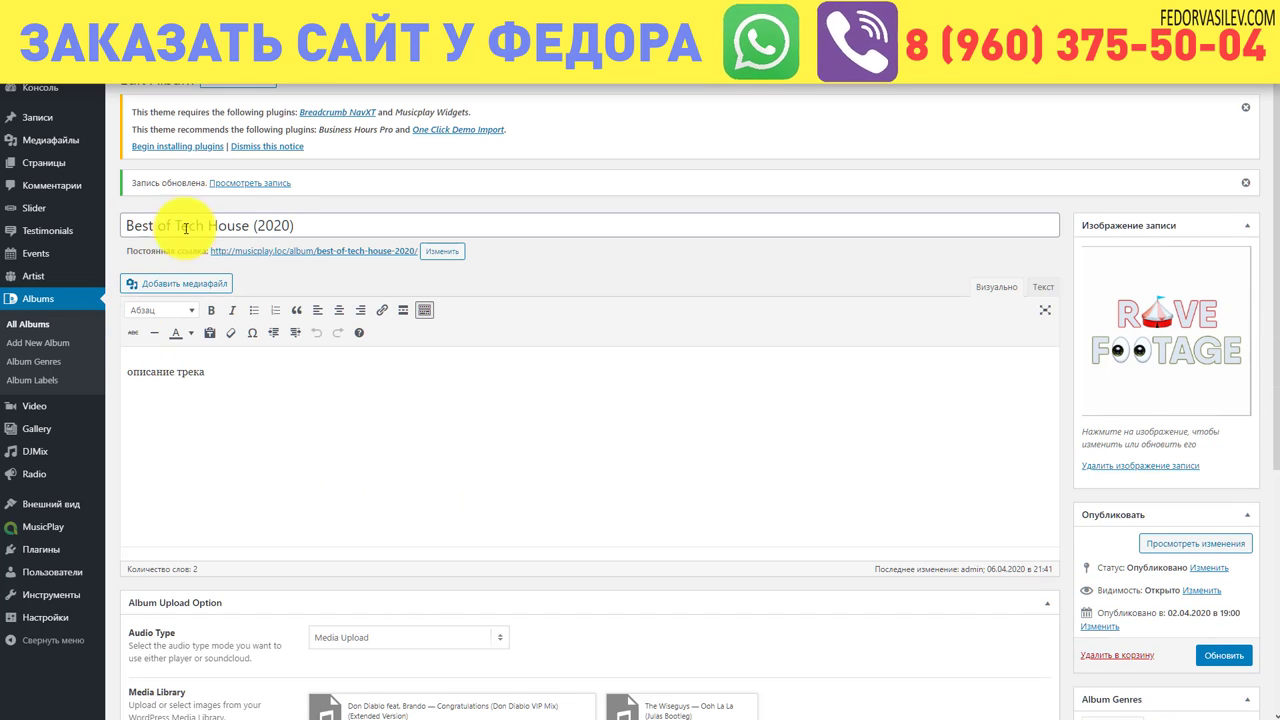
left_click_drag(302, 221, 125, 225)
scroll(737, 329, "down", 4)
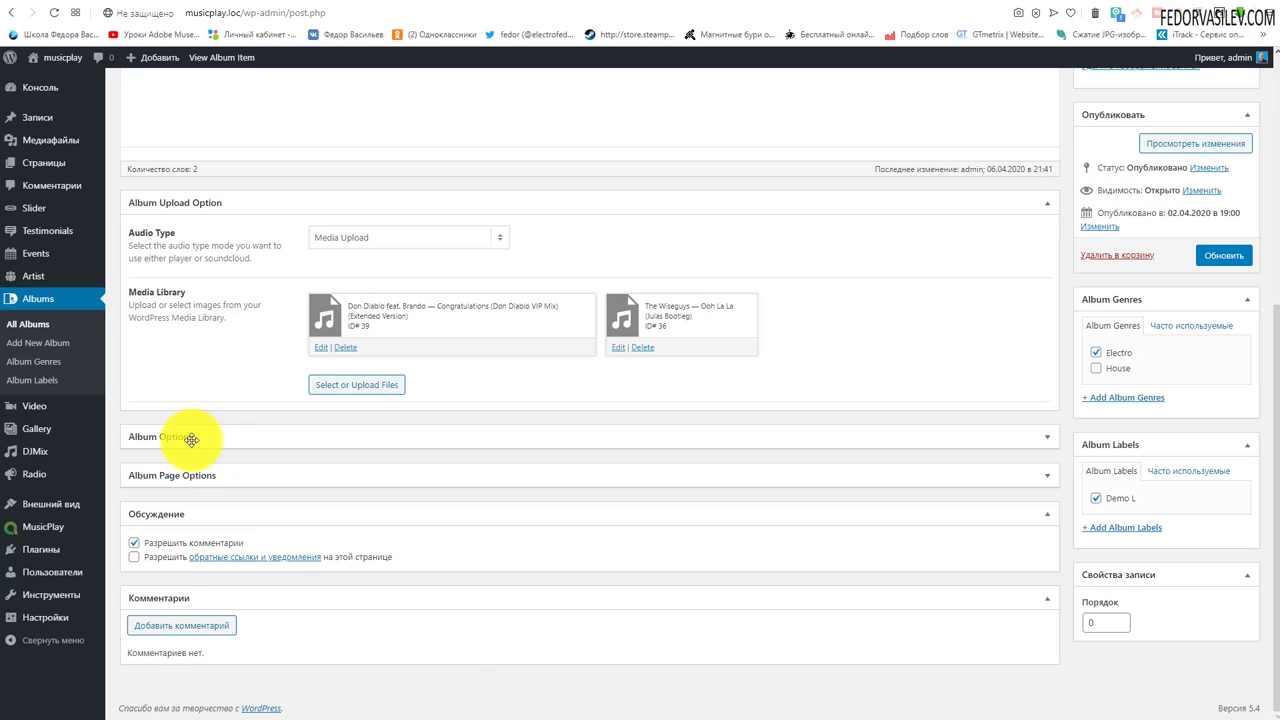
left_click(146, 437)
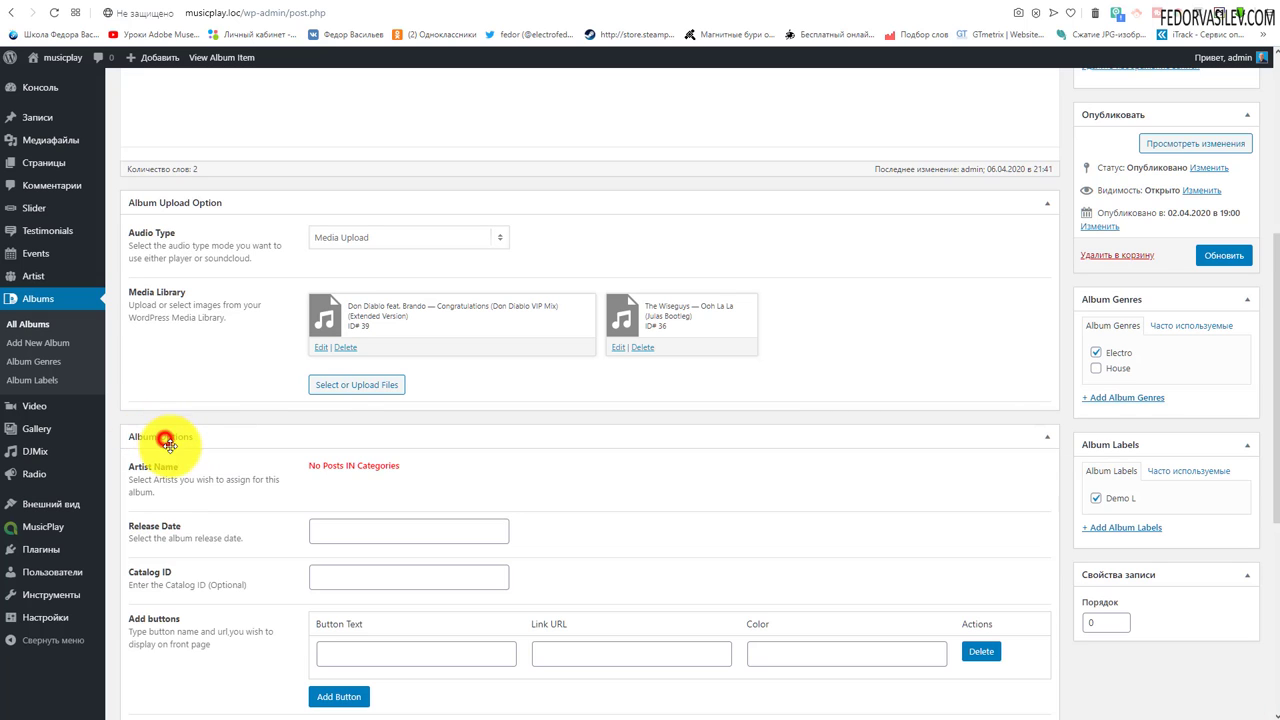
Examine the album's Artist Name option and the Artist section's entries, and compare them with the album's public page
scroll(294, 509, "up", 4)
scroll(409, 405, "down", 2)
scroll(409, 405, "down", 2)
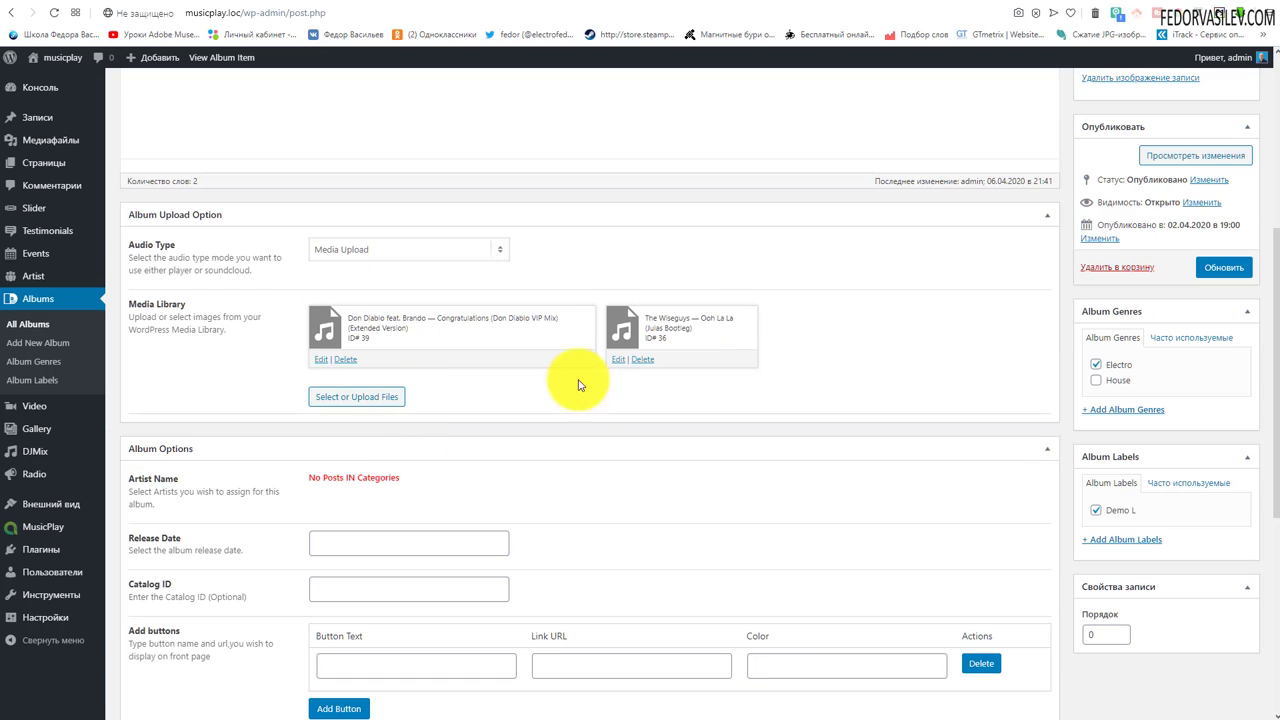
scroll(380, 330, "down", 2)
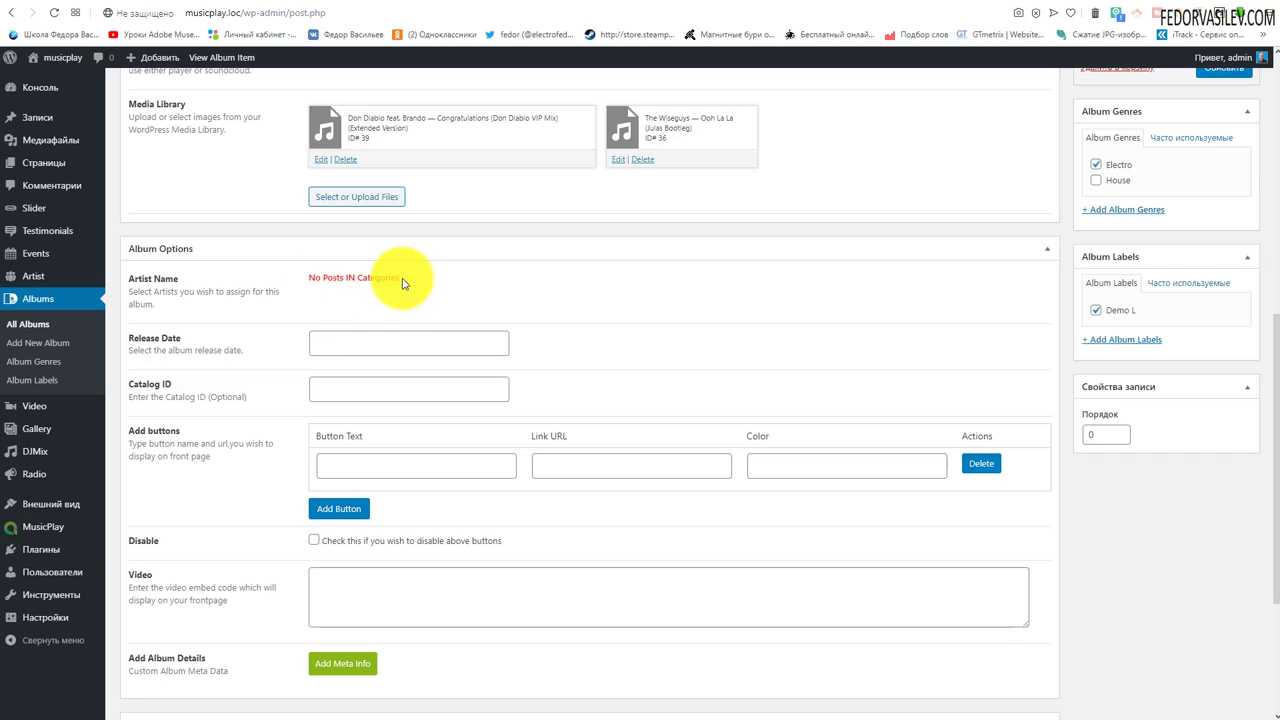
left_click_drag(403, 277, 306, 277)
left_click(549, 297)
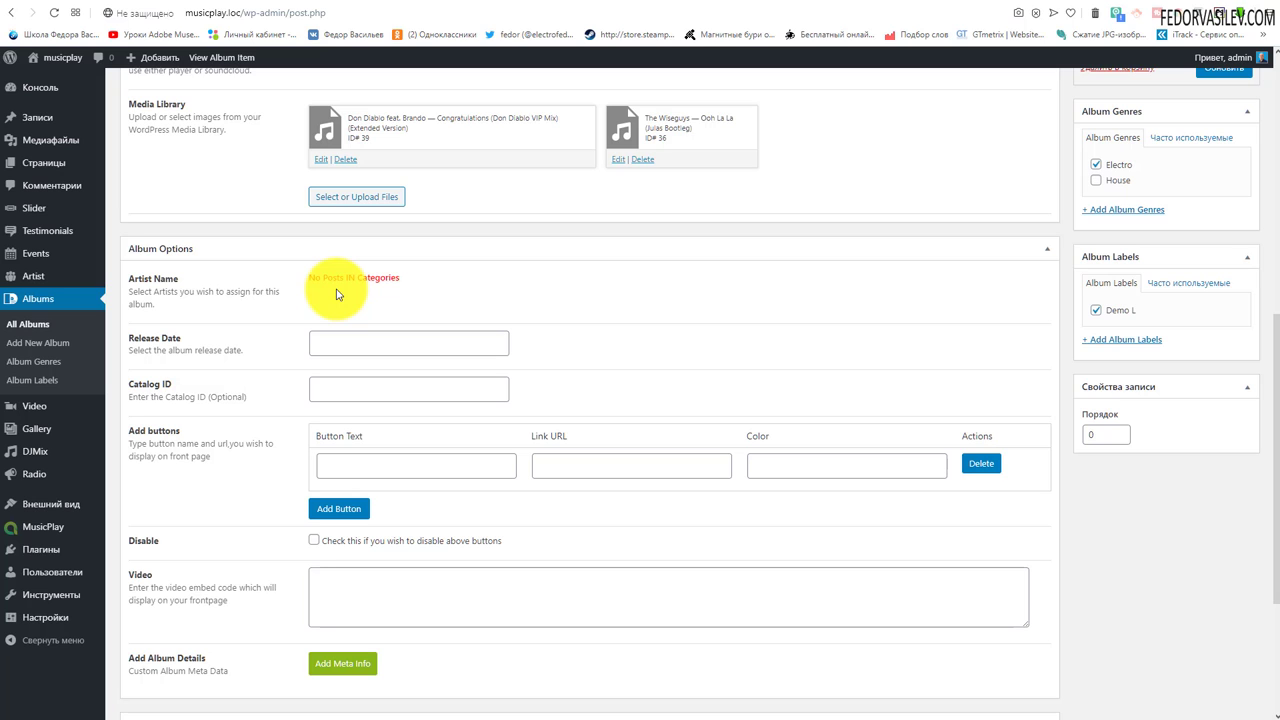
scroll(491, 143, "up", 5)
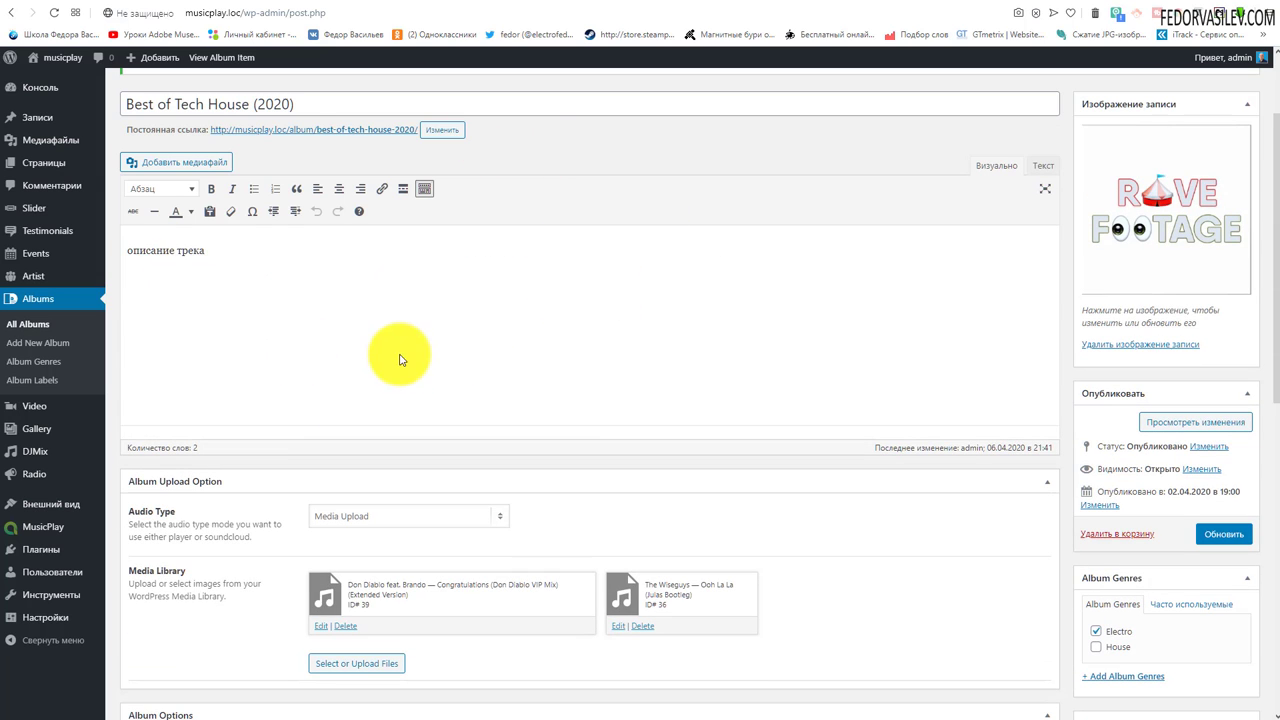
scroll(401, 362, "down", 2)
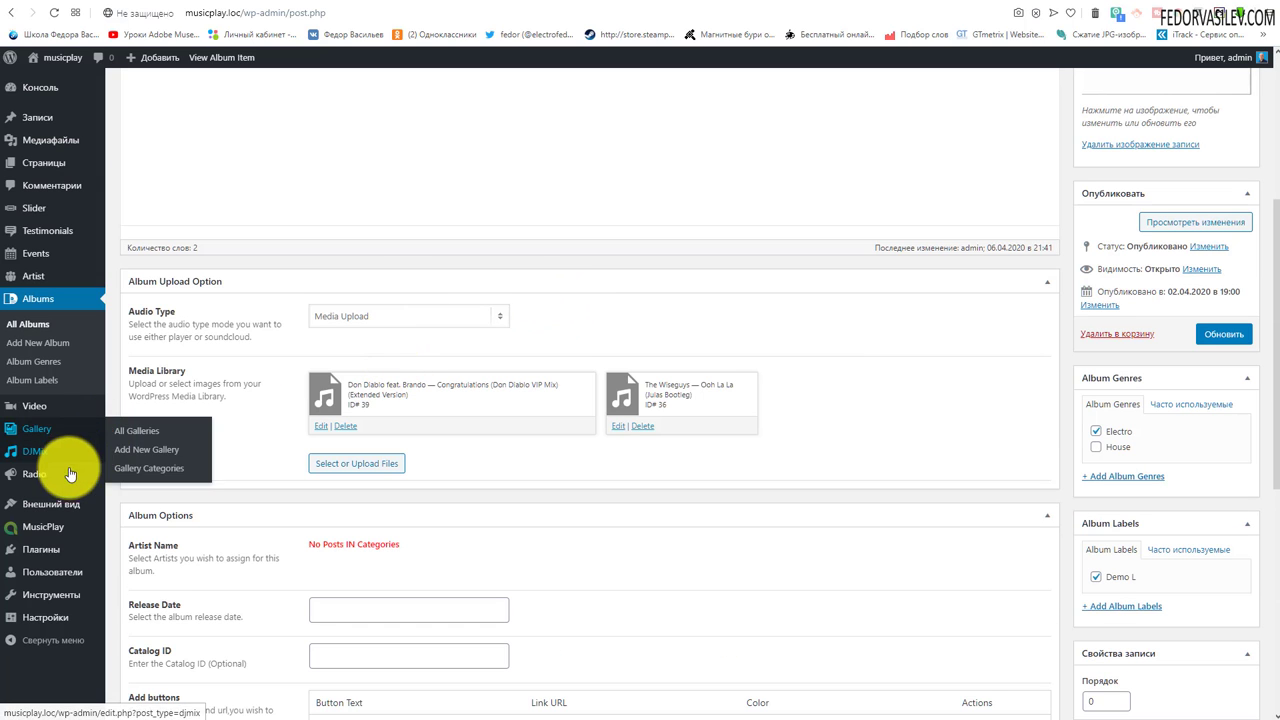
mouse_move(25, 278)
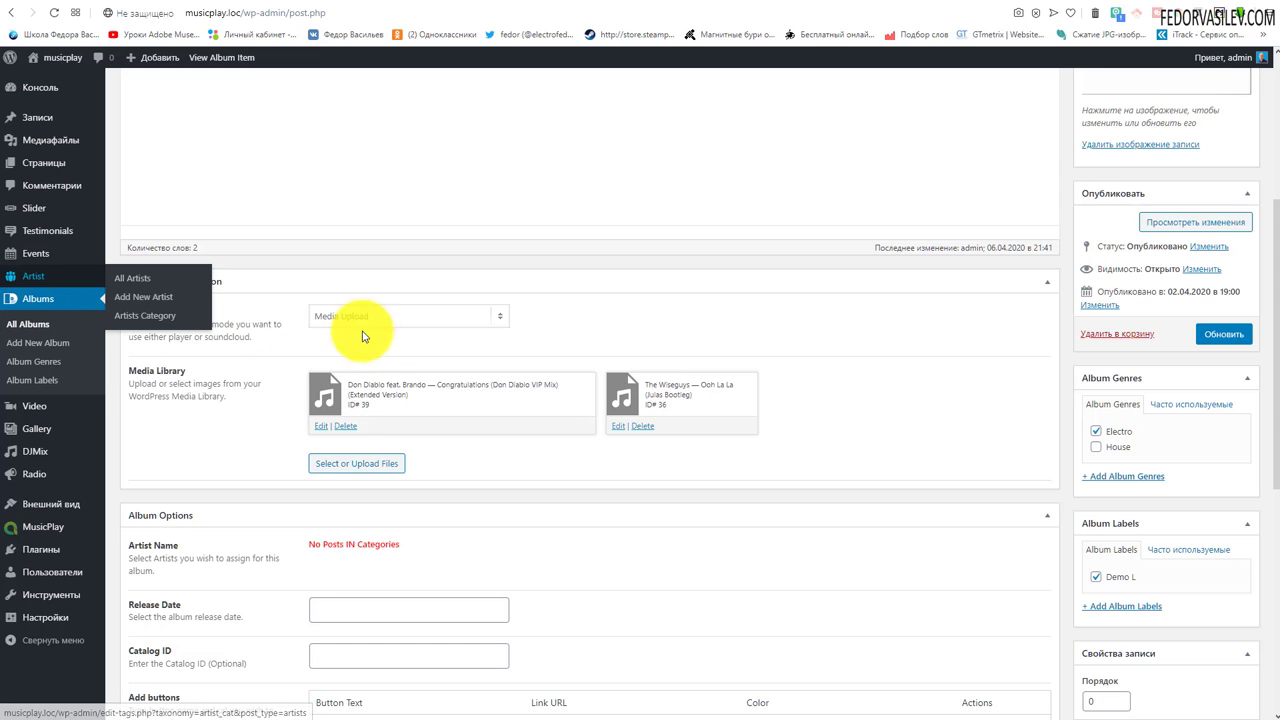
scroll(362, 336, "down", 2)
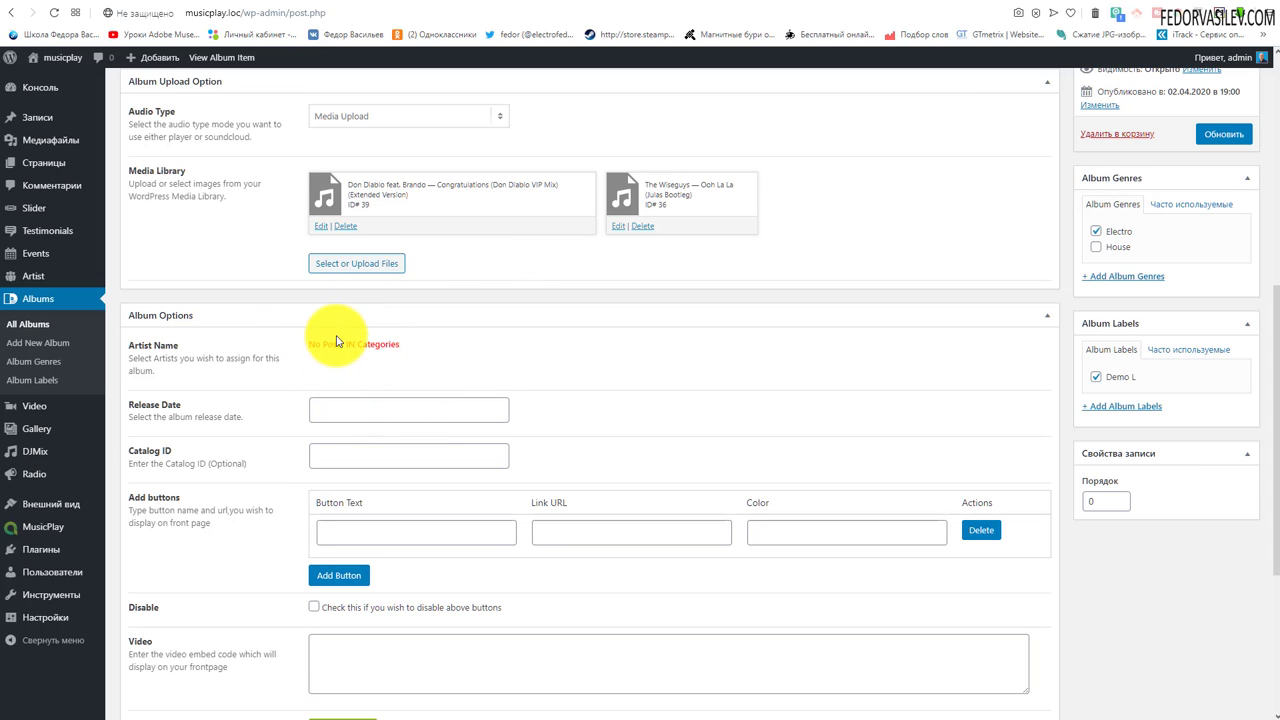
left_click(1020, 3)
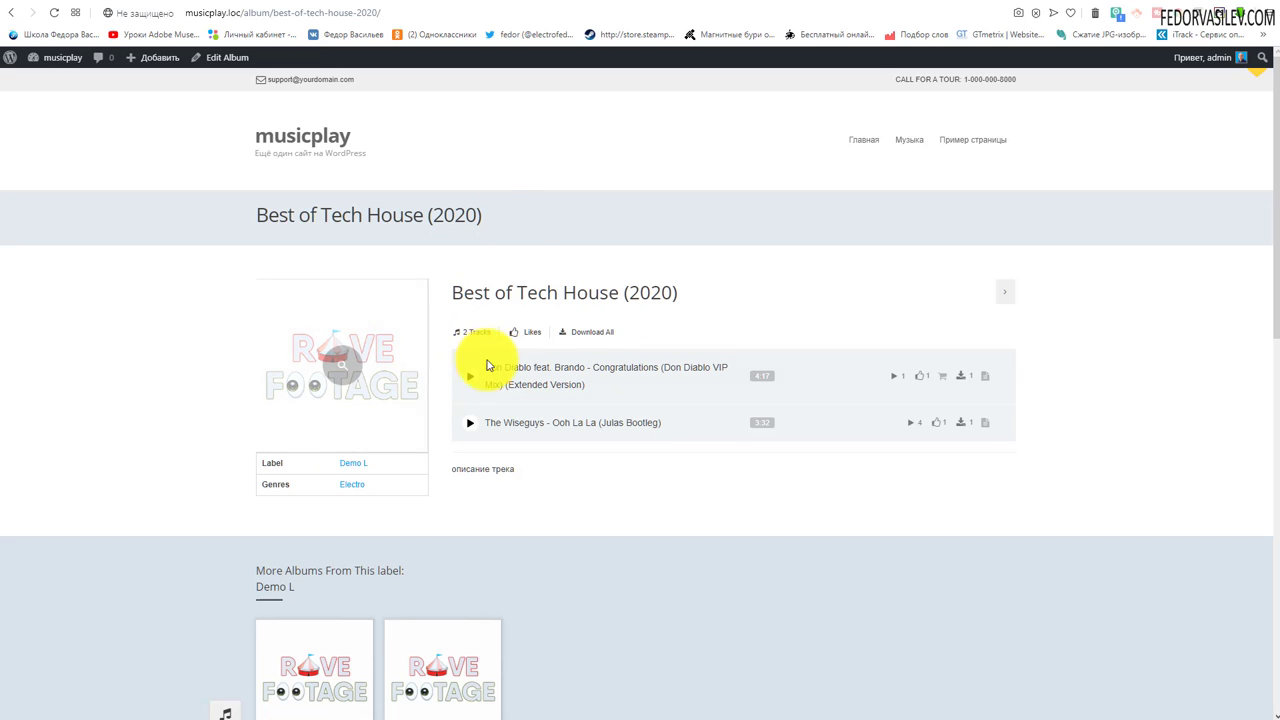
left_click(937, 9)
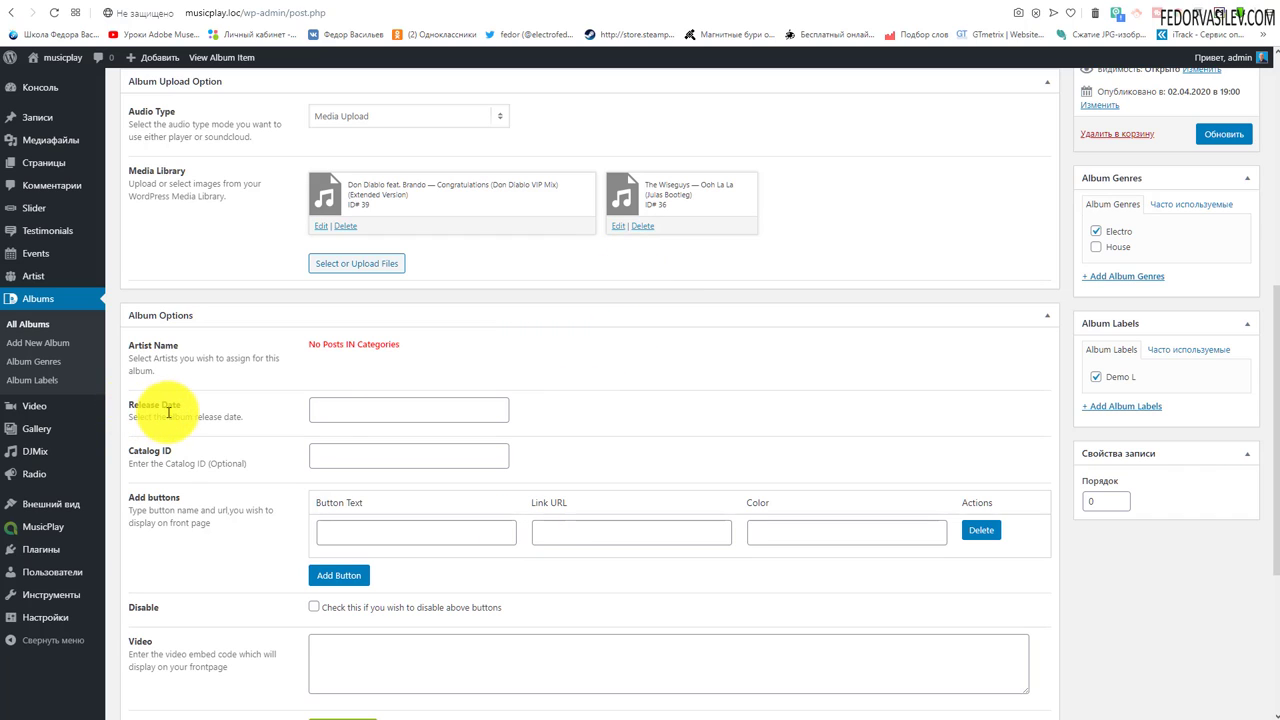
Set the album's Release Date to 2020/04/06 and update the album
left_click(328, 409)
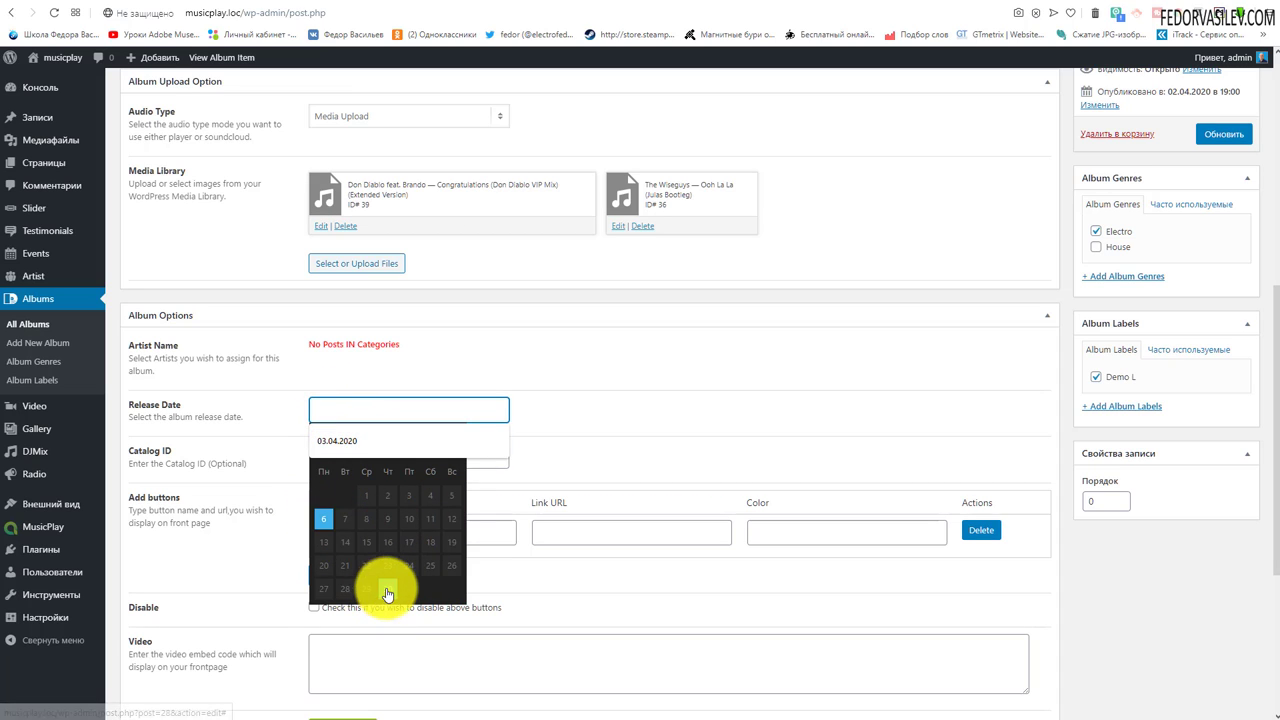
left_click(323, 518)
scroll(1016, 298, "up", 2)
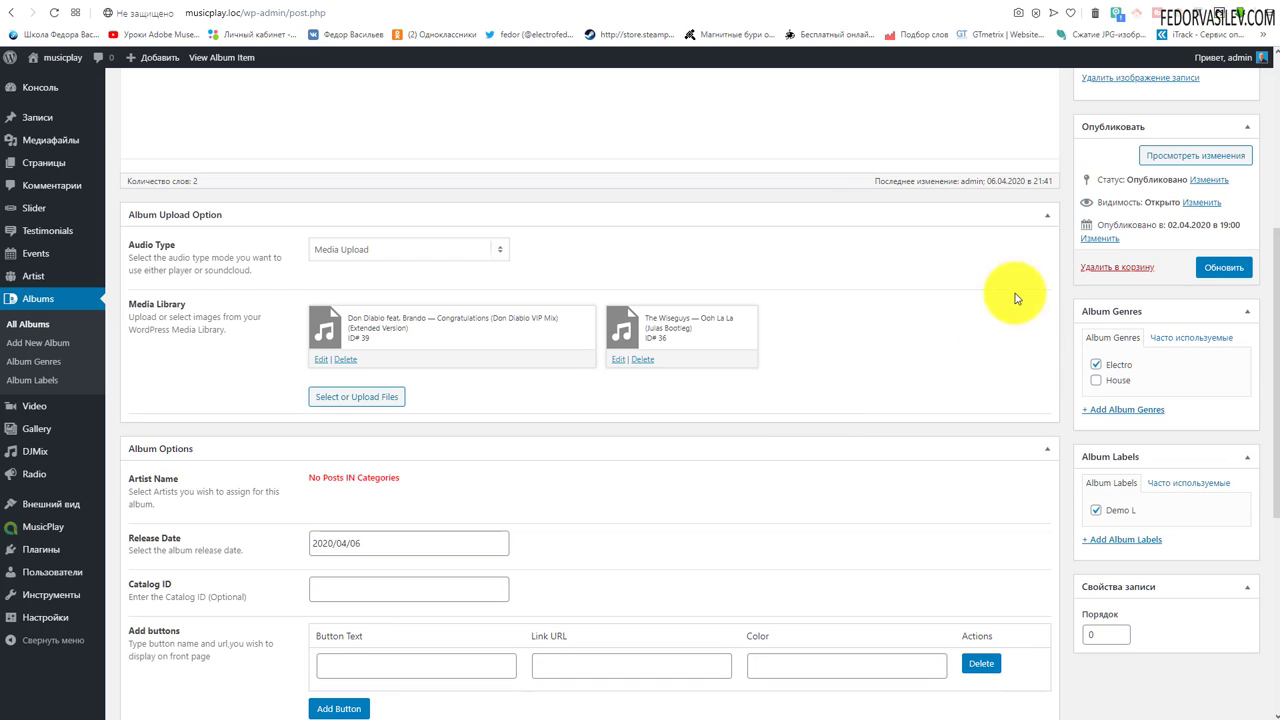
left_click(1220, 268)
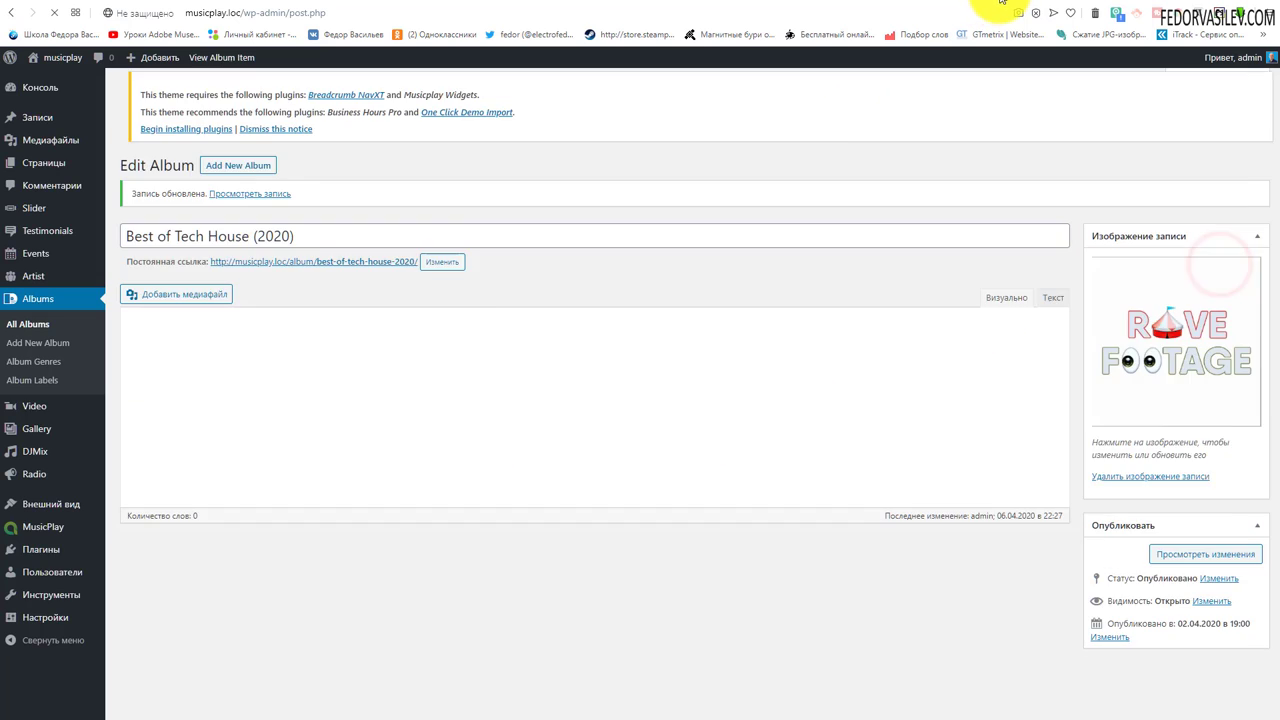
Reload the album's public page and reopen Best of Tech House (2020) from the Electro genre listing under Музыка
left_click(221, 57)
left_click(54, 12)
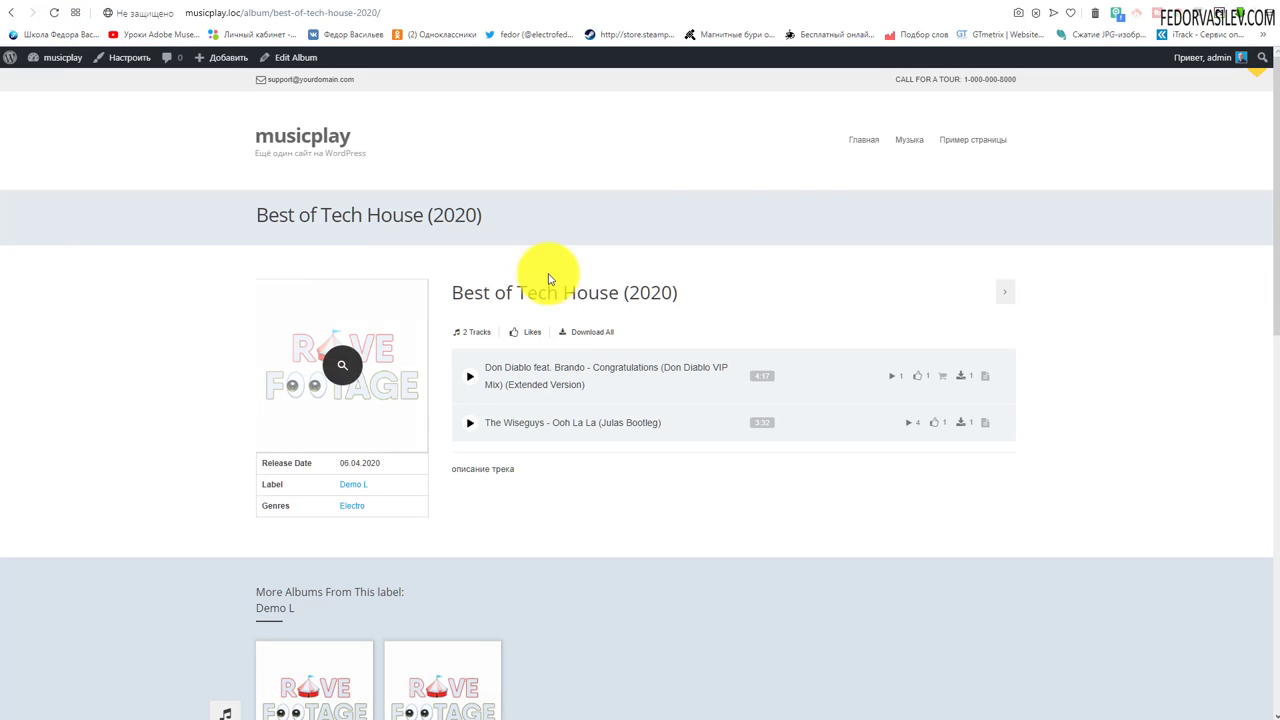
left_click(909, 162)
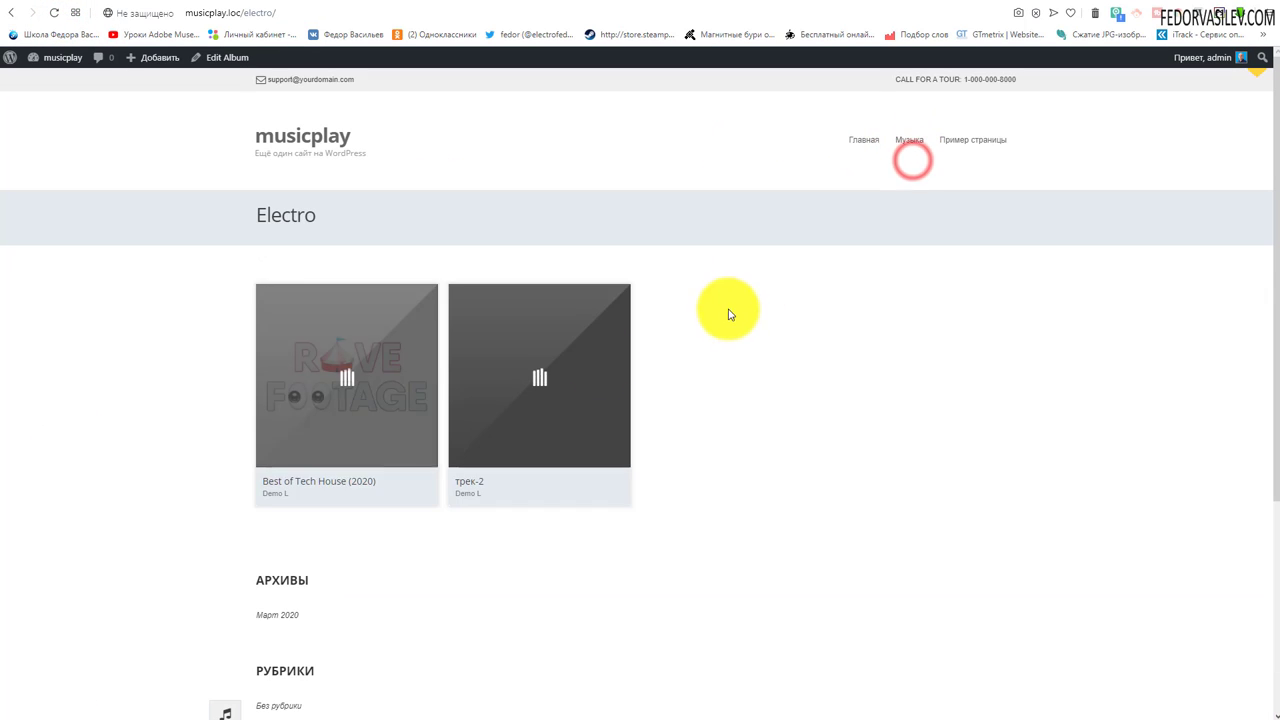
left_click(343, 374)
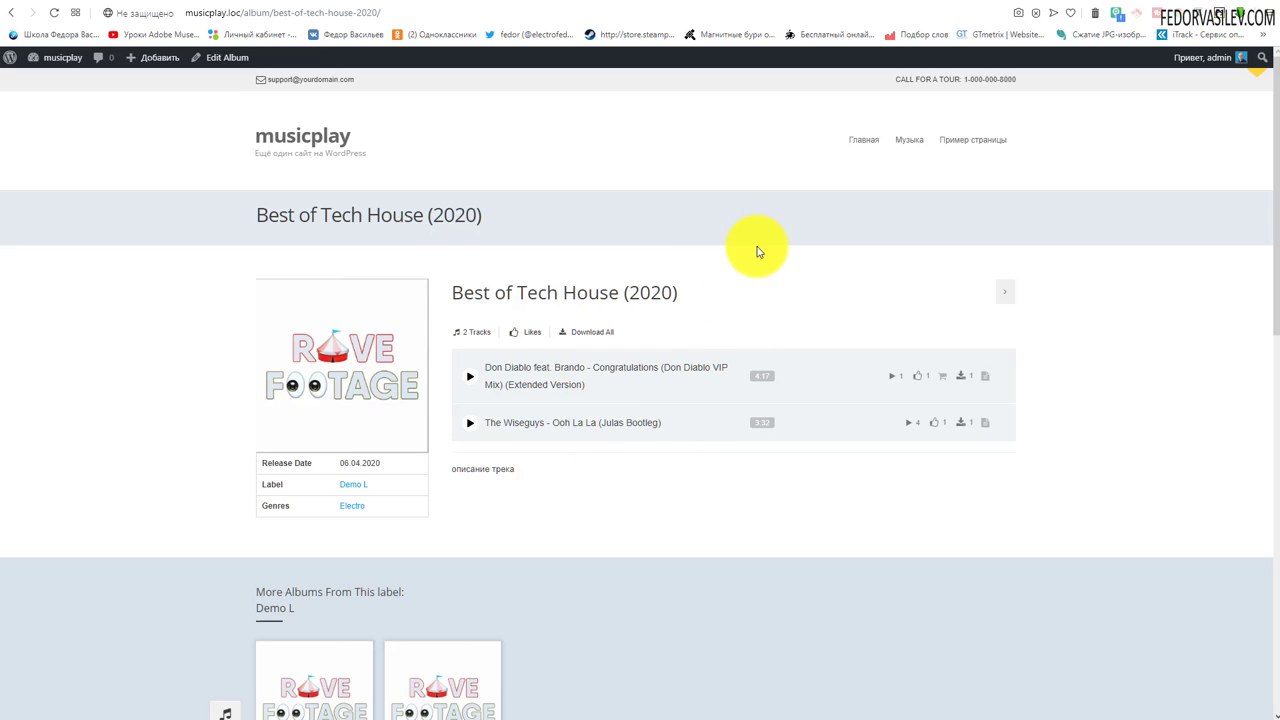
mouse_move(915, 143)
left_click(920, 170)
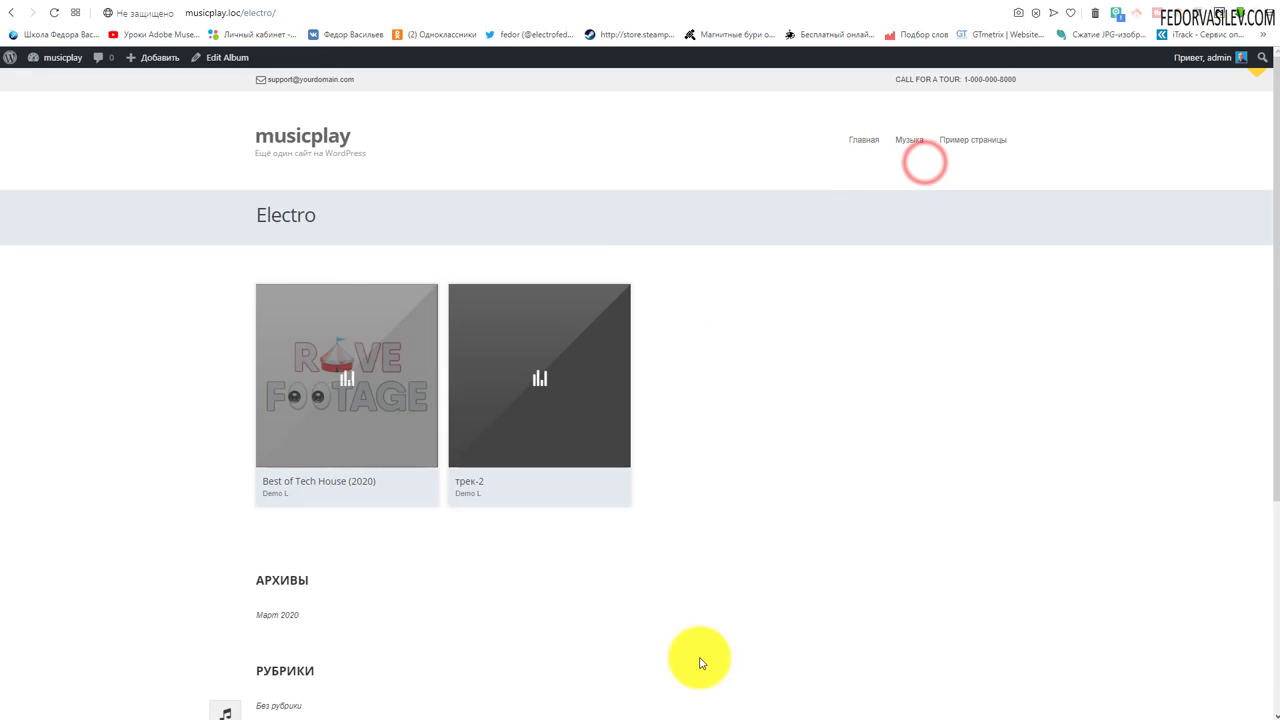
left_click(343, 371)
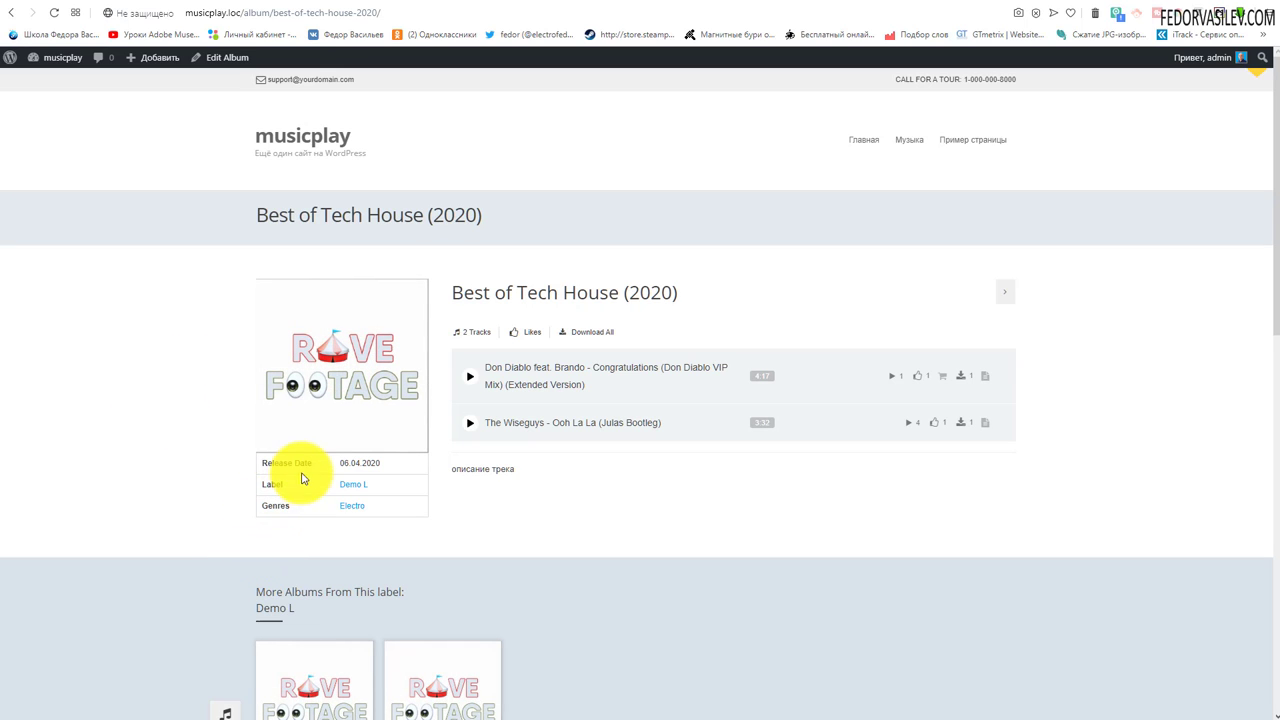
Examine the Release Date, Label and Genres rows beneath the album cover
left_click_drag(268, 465, 263, 464)
left_click(484, 517)
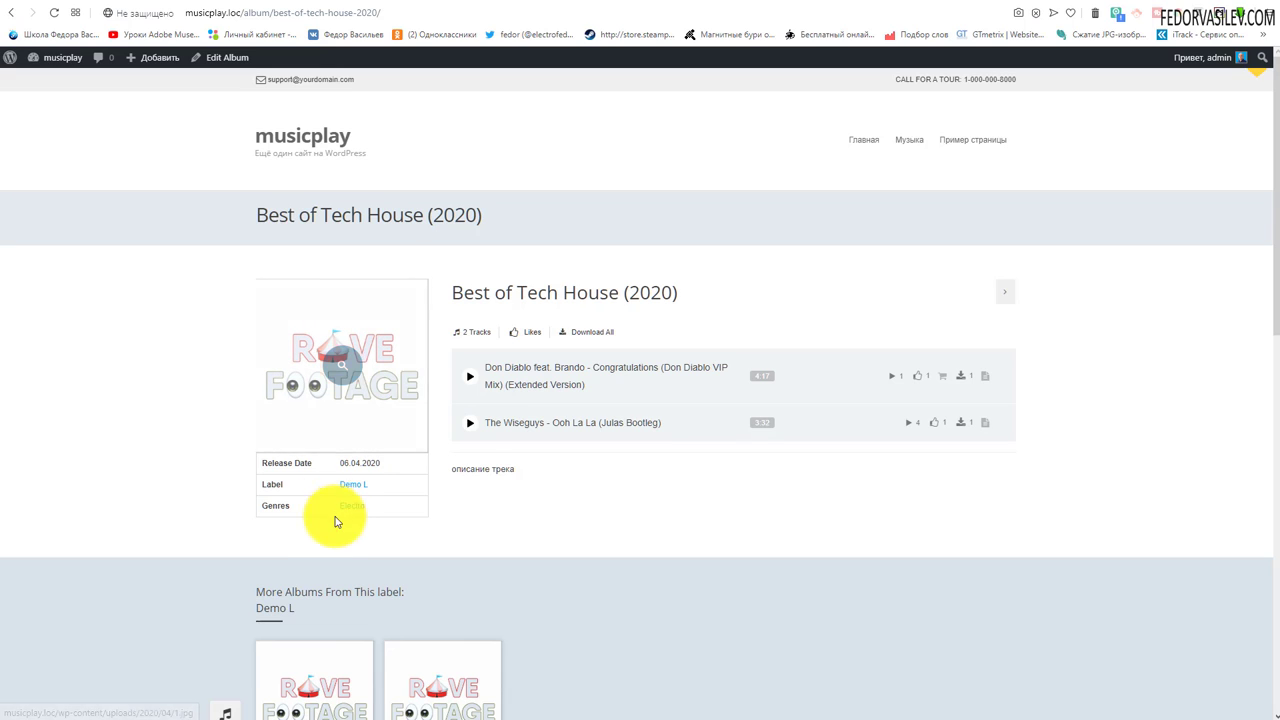
left_click_drag(269, 464, 275, 528)
left_click(293, 485)
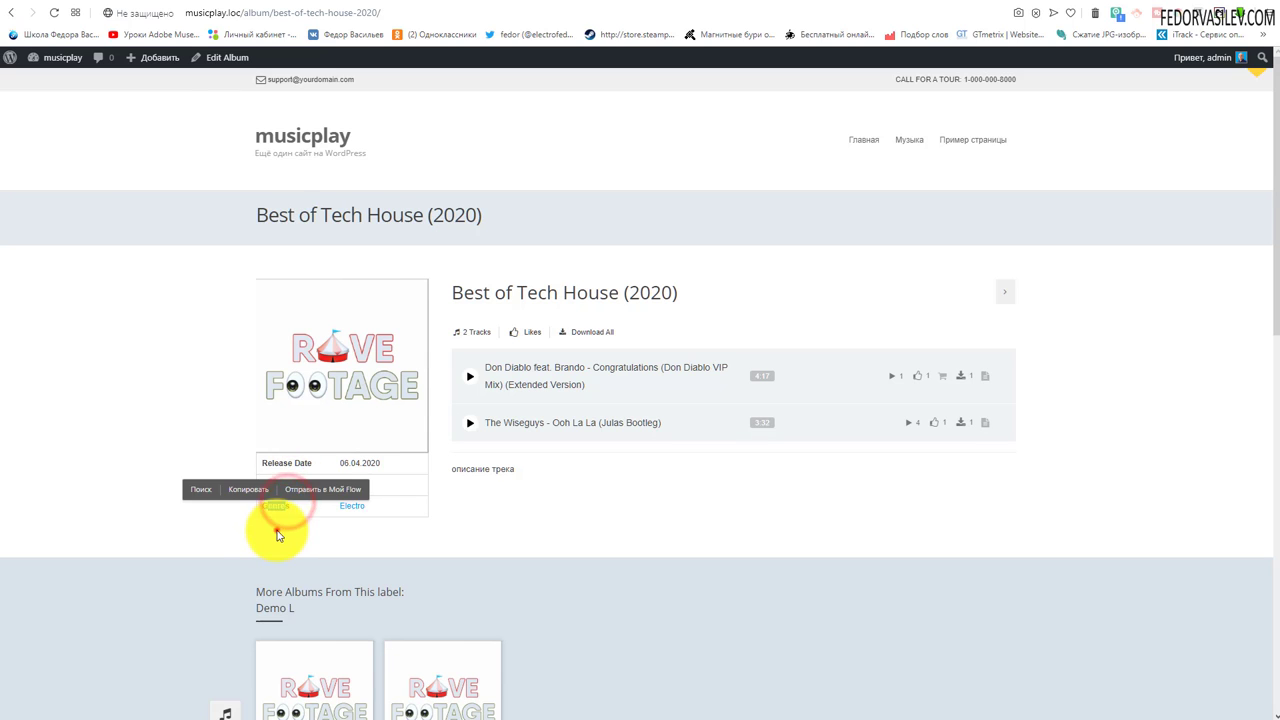
left_click(277, 530)
left_click(283, 521)
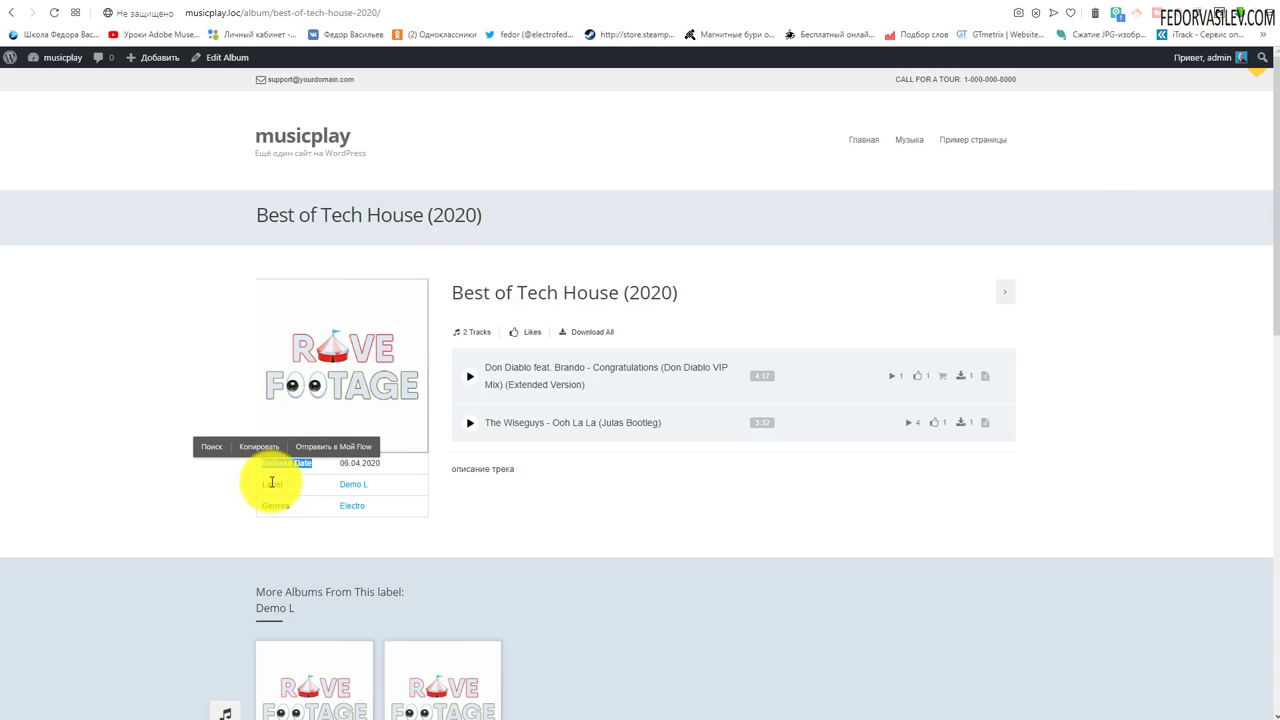
Return to the album editor, set the Catalog ID to №123 and update the album
key("ctrl+Tab")
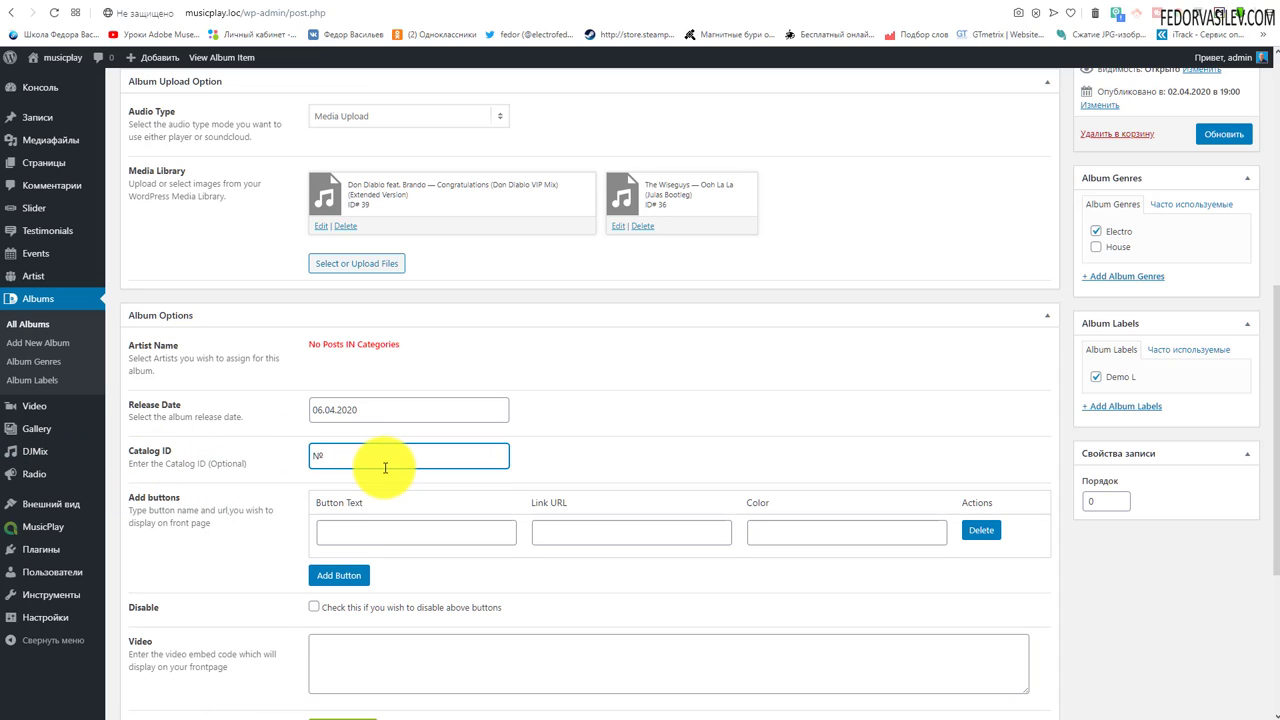
scroll(385, 467, "up", 2)
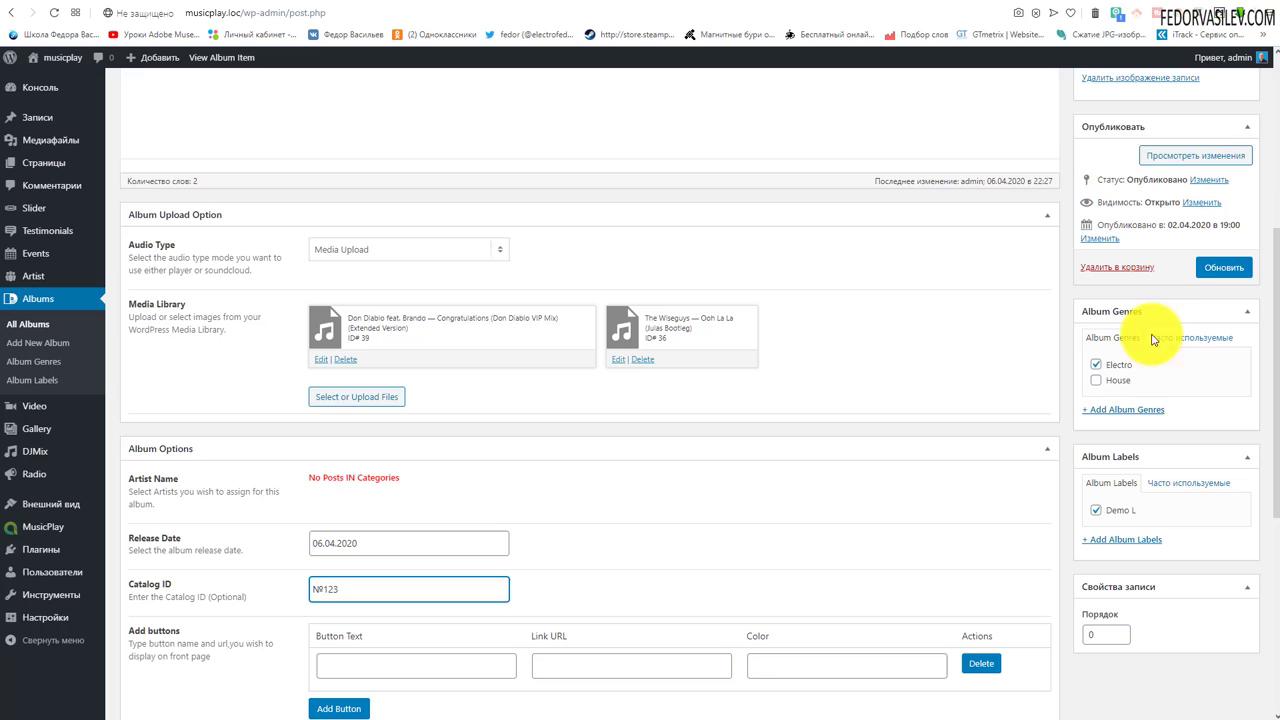
left_click(1219, 268)
Reload the album's public page and check the Catalog ID row beneath the cover
left_click(988, 2)
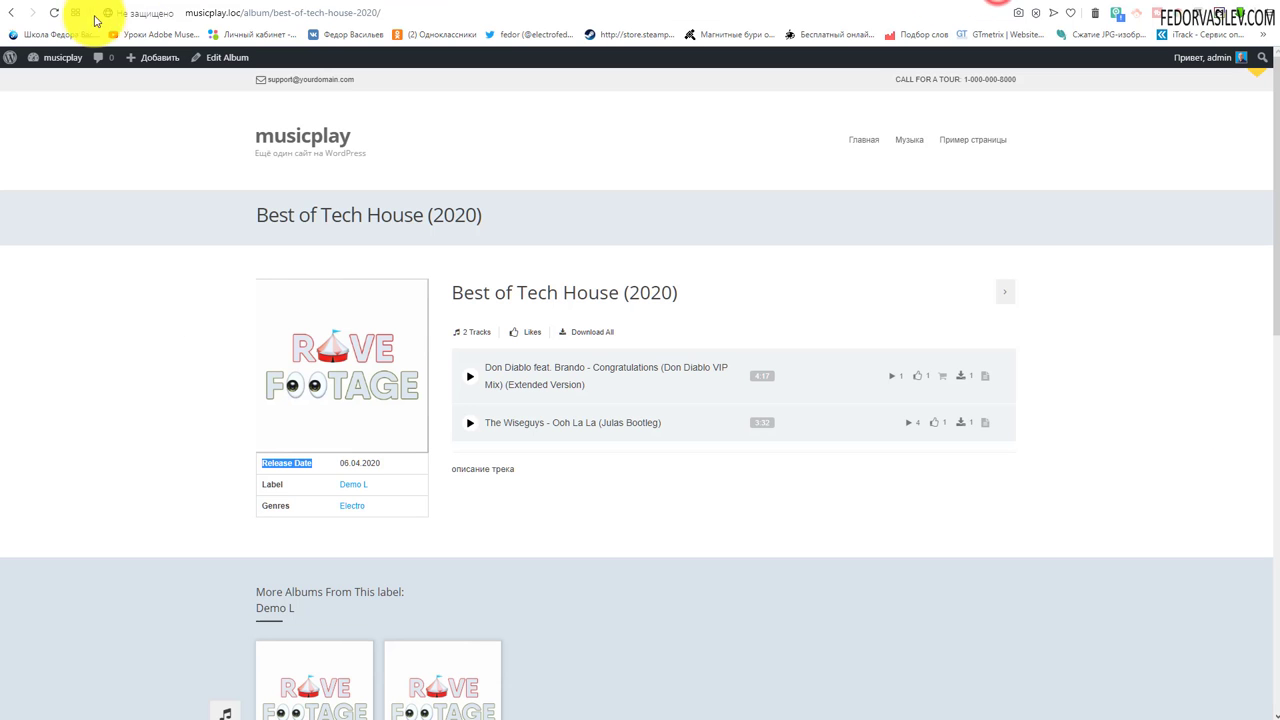
left_click(55, 13)
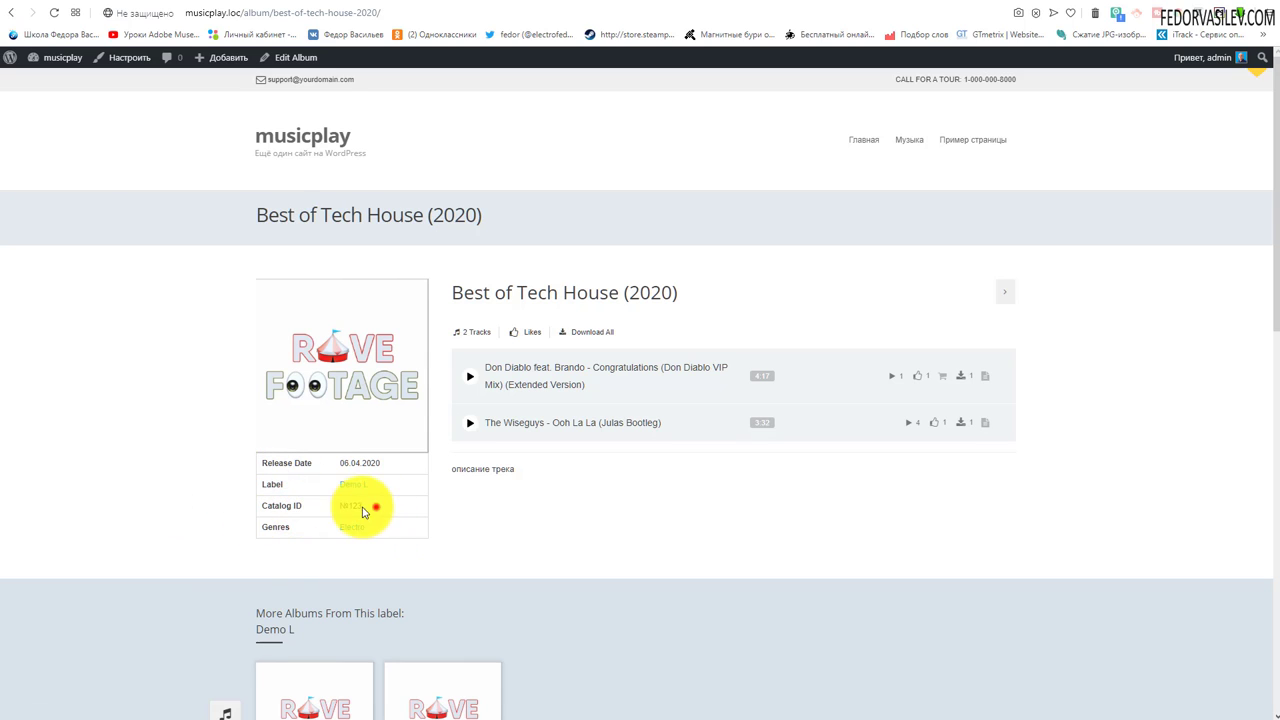
left_click_drag(375, 505, 530, 526)
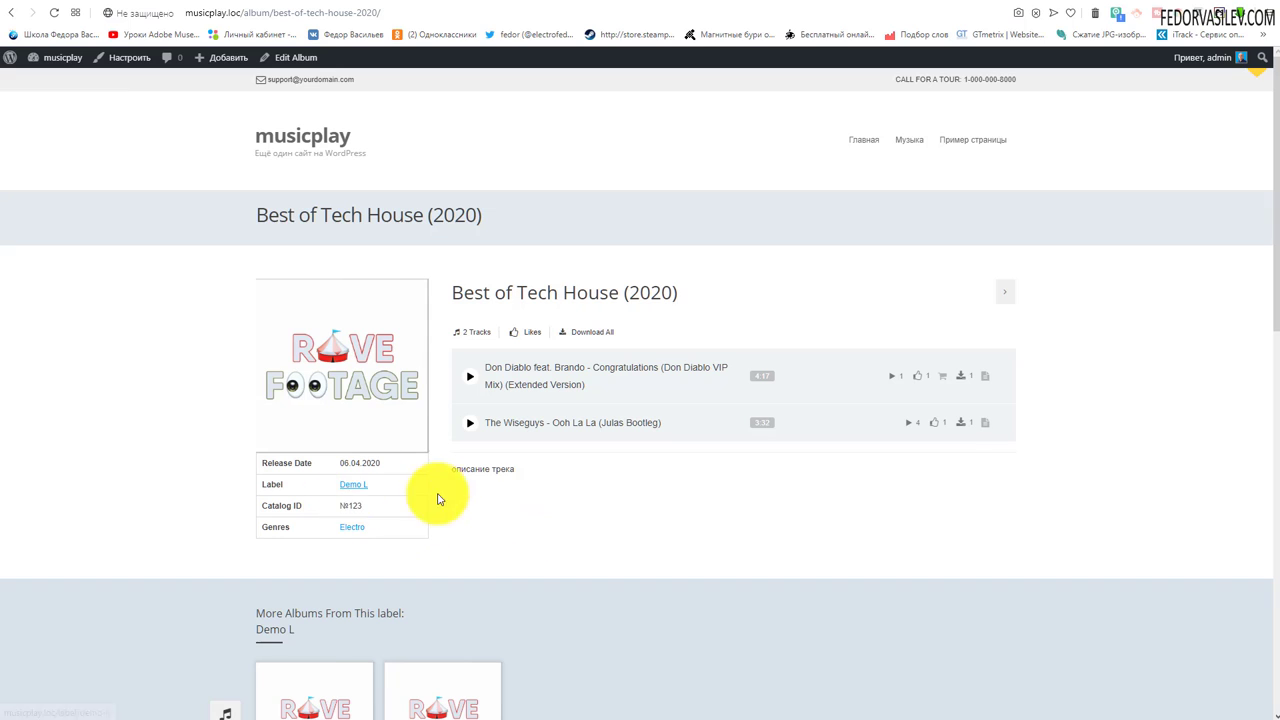
Return to the album editor, add two extra rows to the Add buttons table and delete them again
left_click(925, 2)
scroll(512, 277, "down", 8)
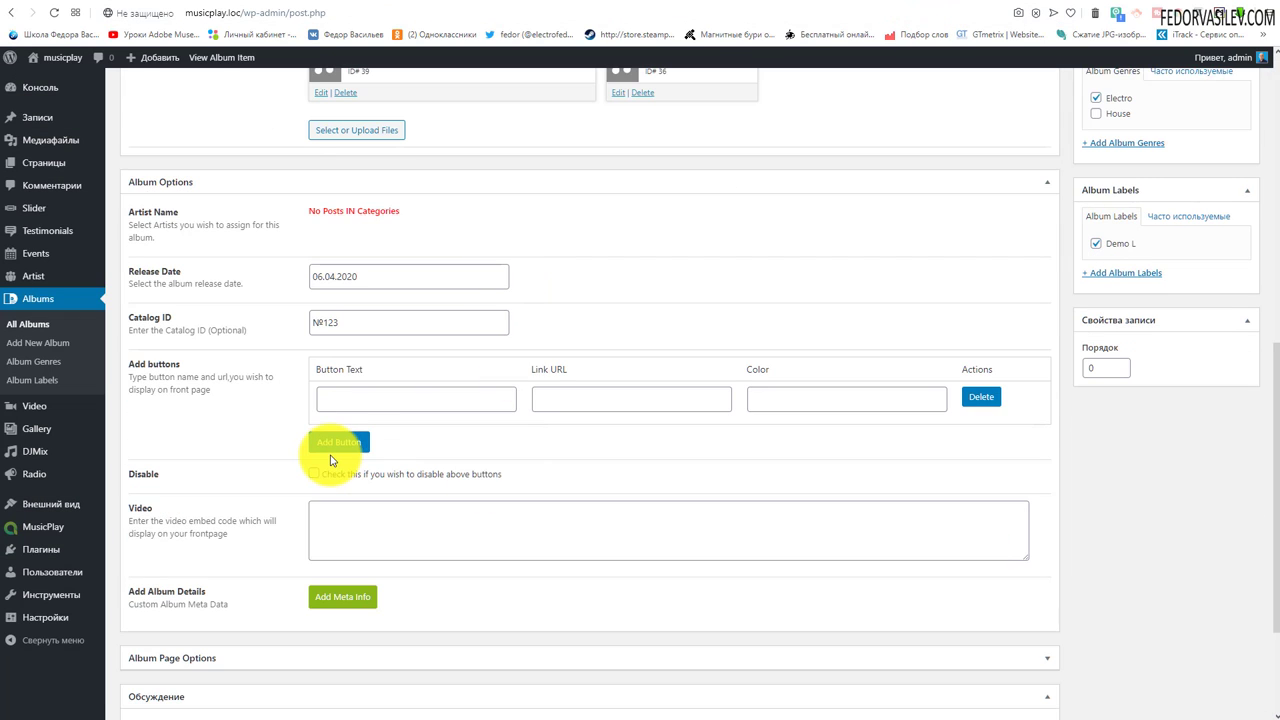
scroll(400, 440, "up", 1)
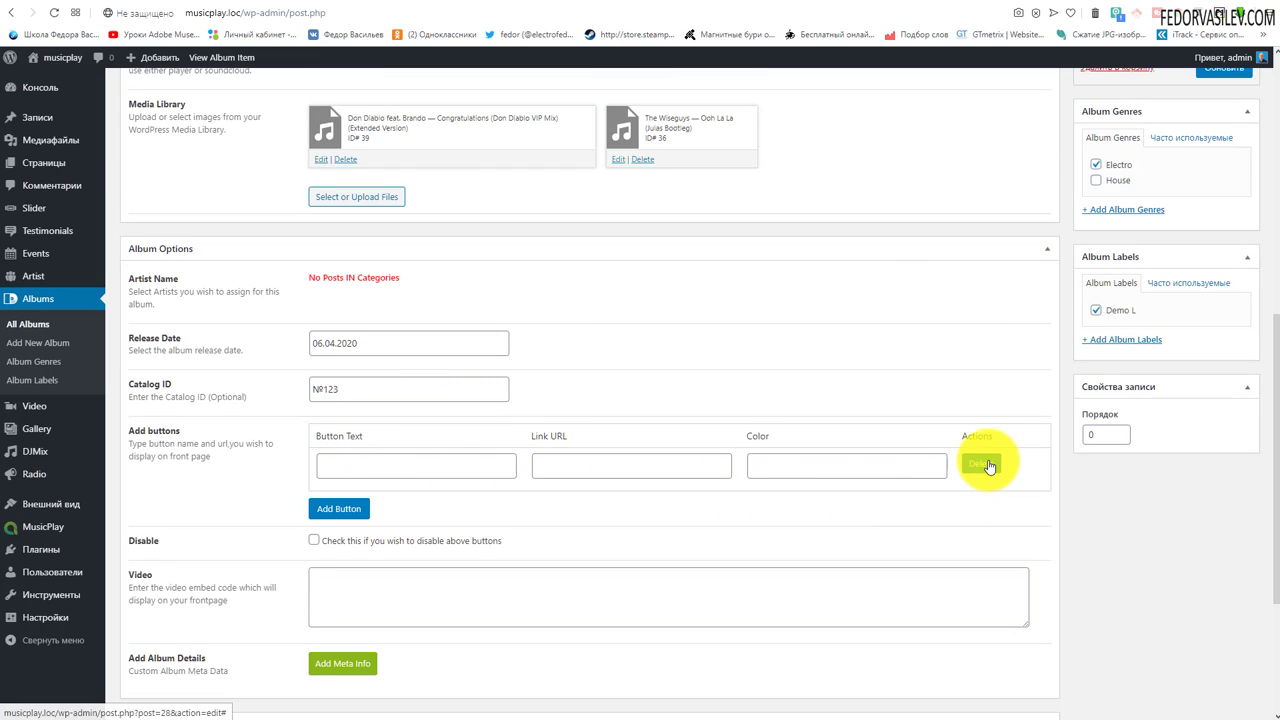
left_click(338, 508)
left_click(336, 551)
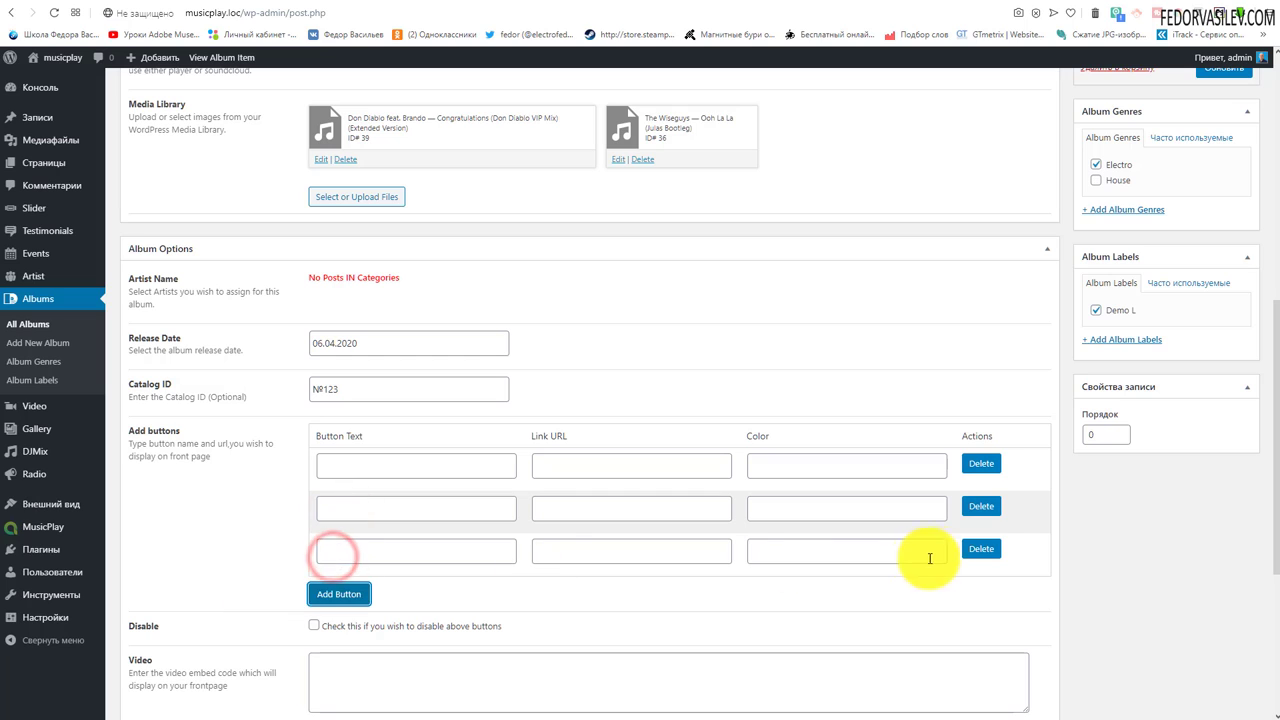
left_click(980, 548)
left_click(981, 505)
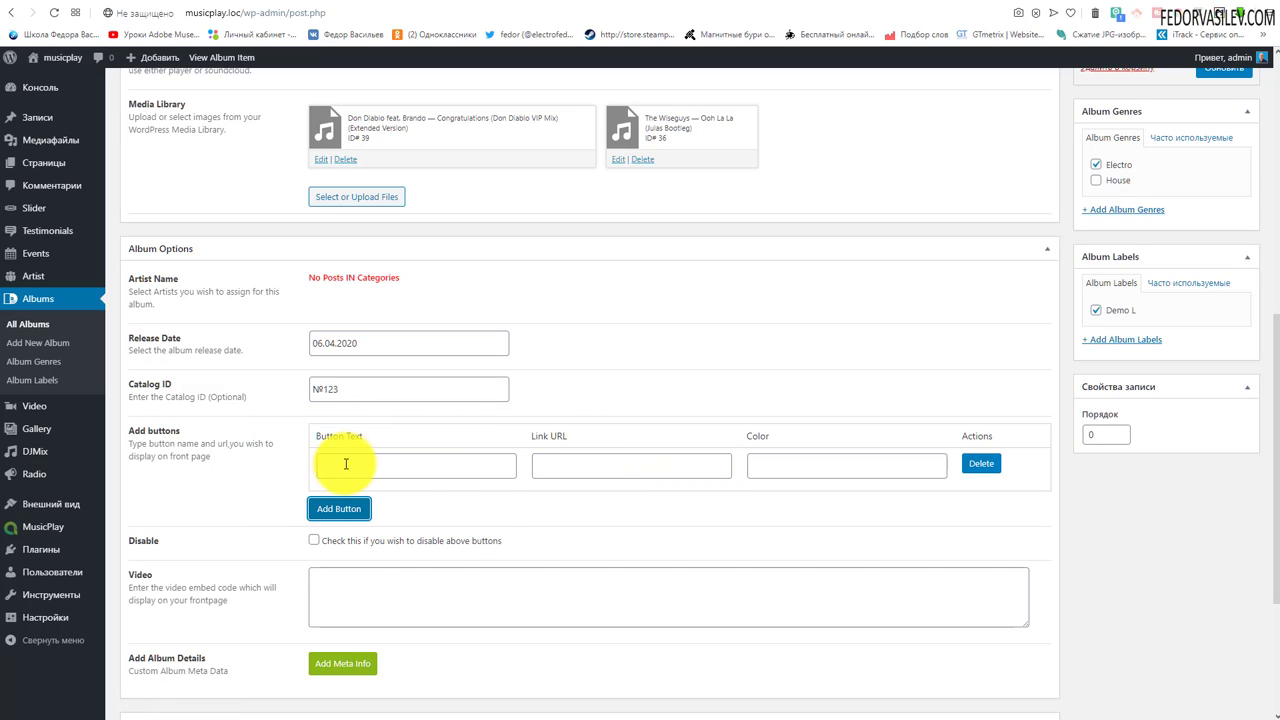
Fill in the button row with the text демо and the SoundCloud profile URL copied from its page, and update the album
left_click(332, 497)
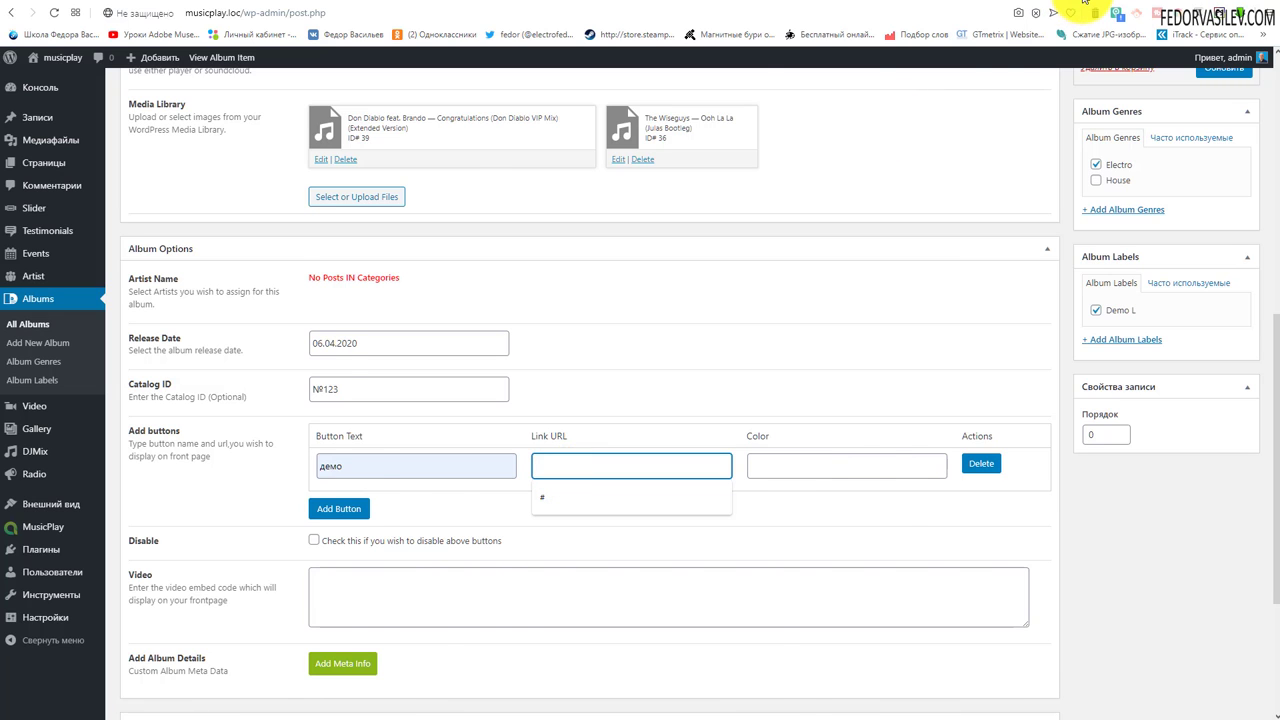
left_click(1083, 2)
right_click(228, 18)
left_click(235, 72)
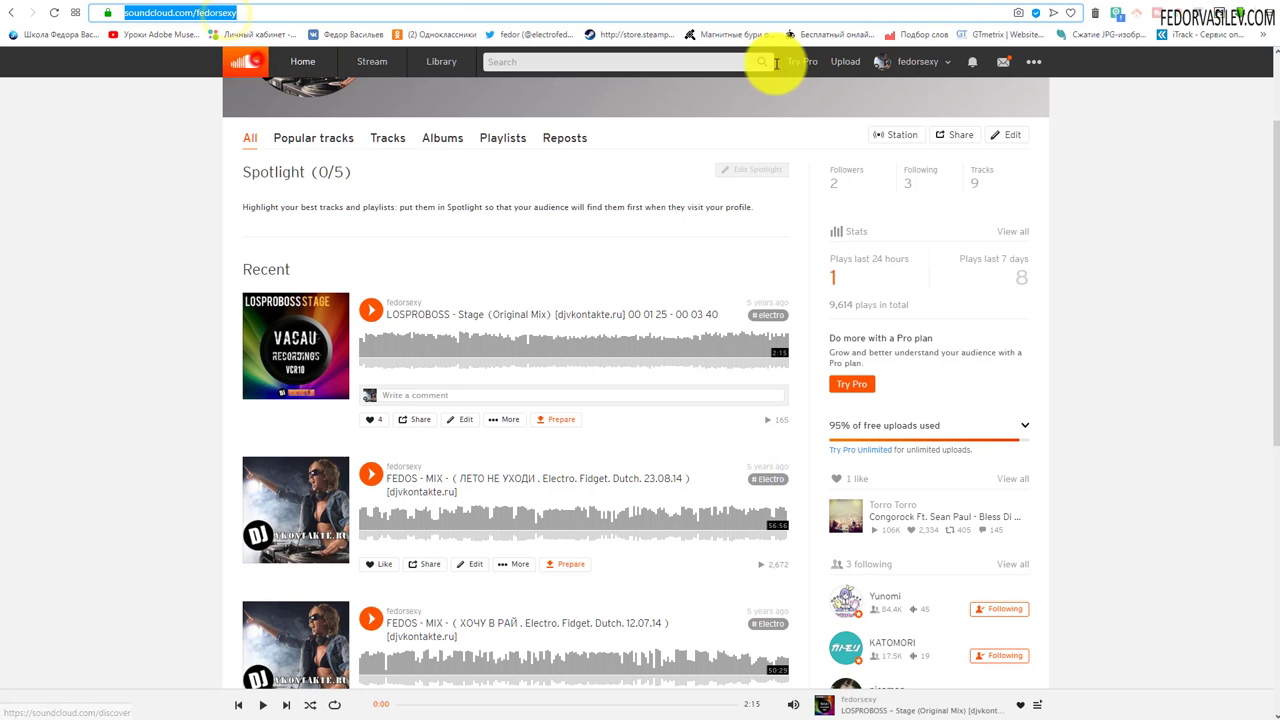
left_click(958, 5)
right_click(600, 463)
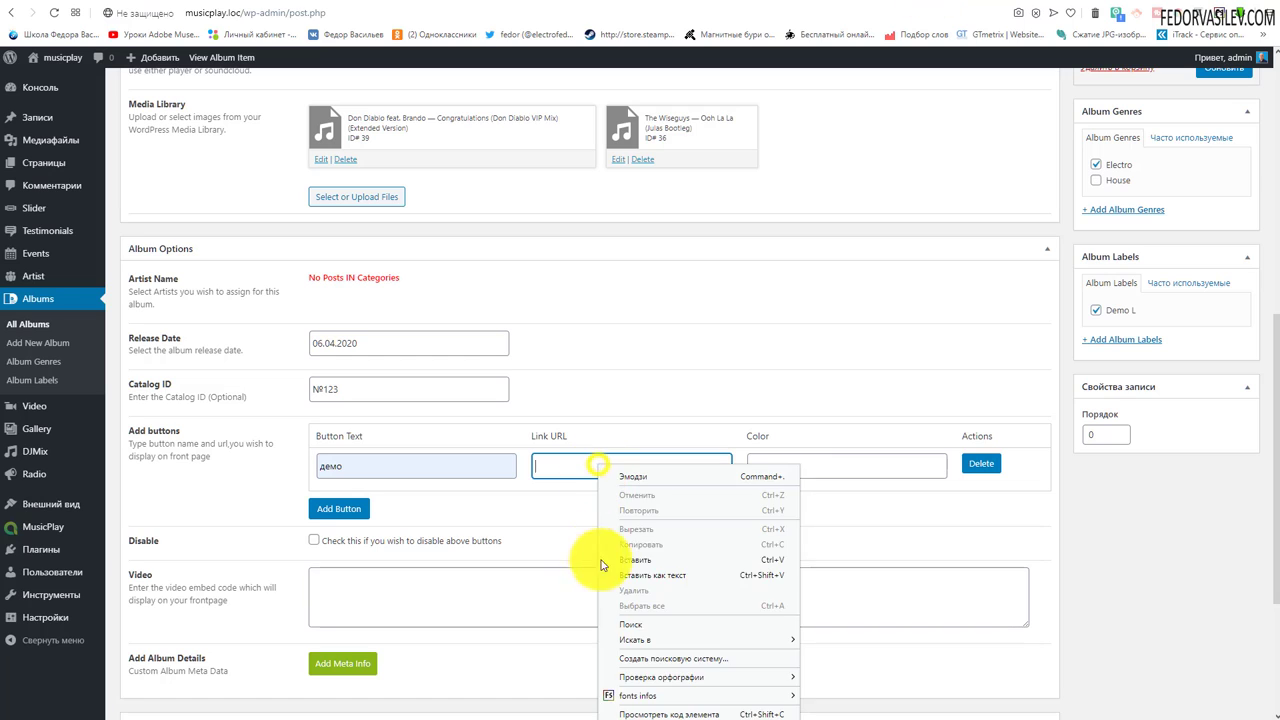
left_click(627, 564)
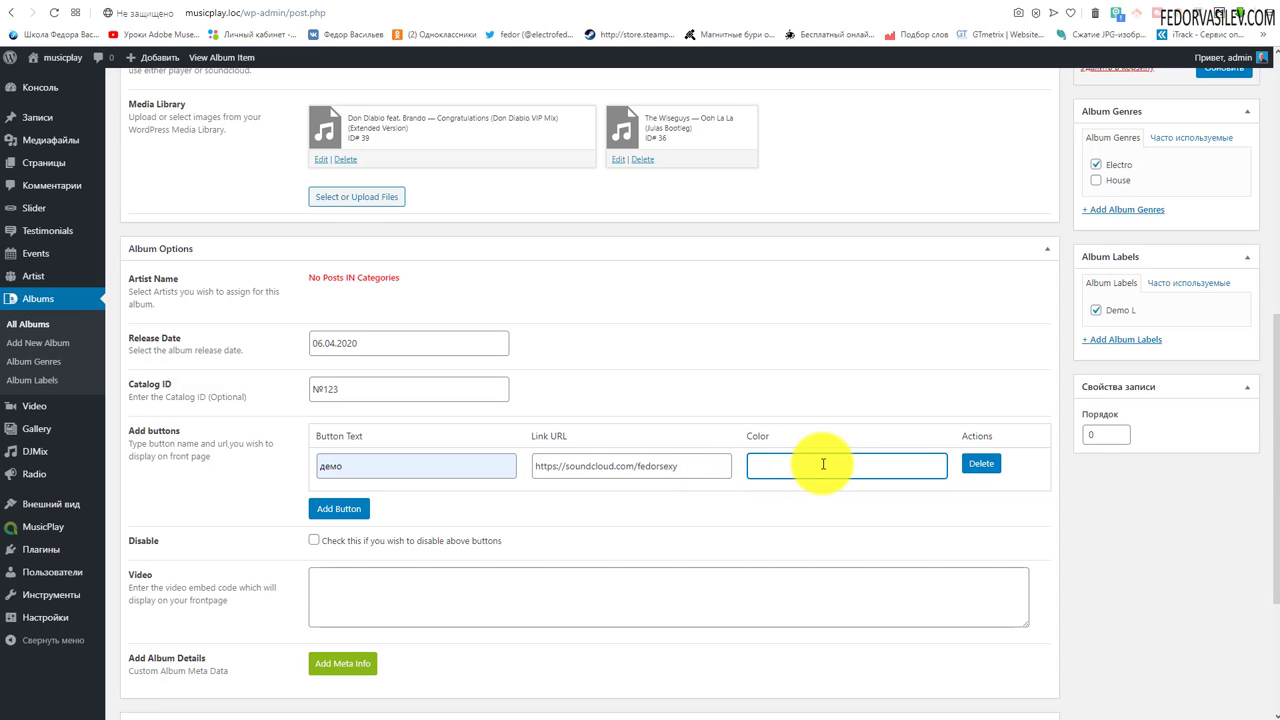
scroll(820, 470, "up", 4)
left_click(1195, 466)
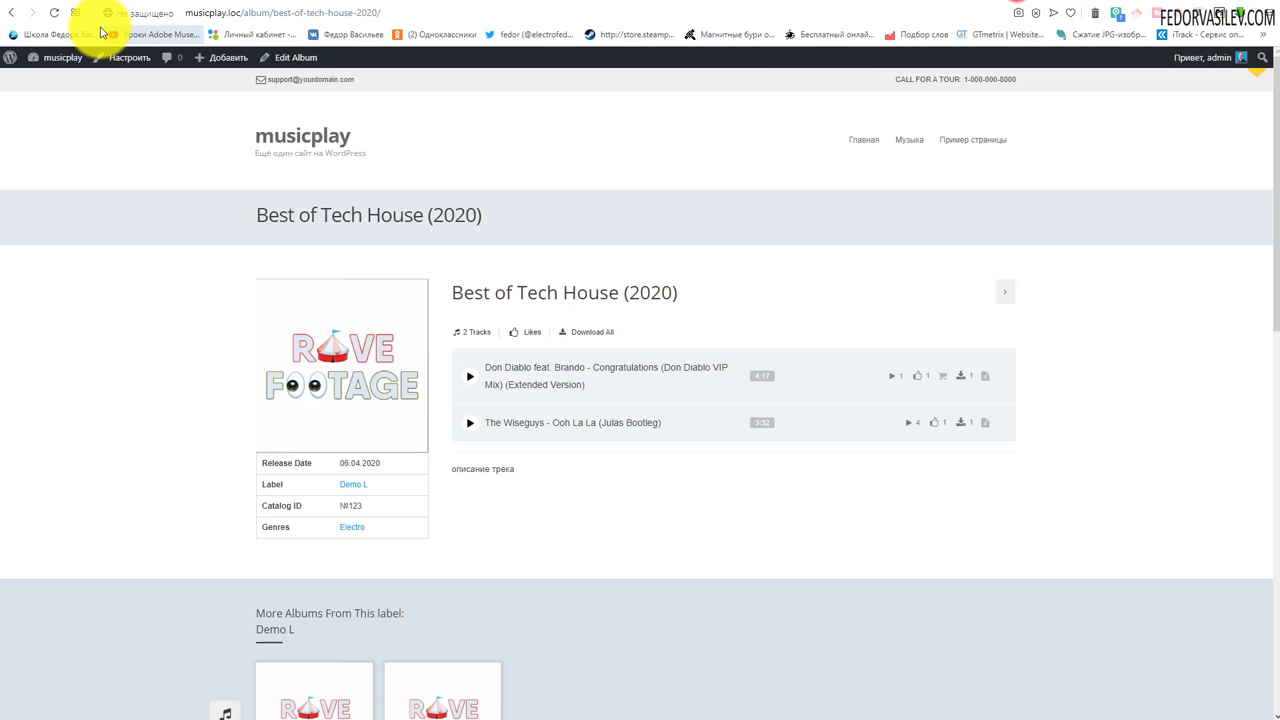
Reload the album's public page and test the демо button's link, closing the page it opens
left_click(55, 13)
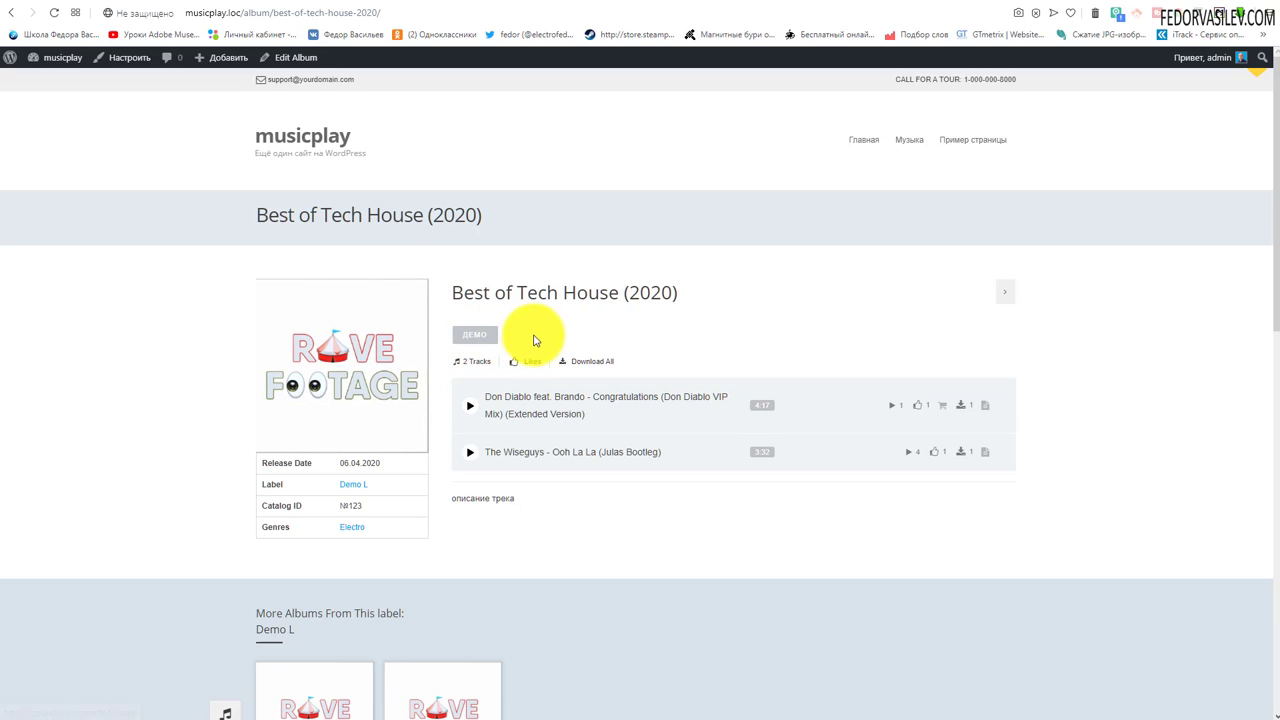
left_click(465, 337)
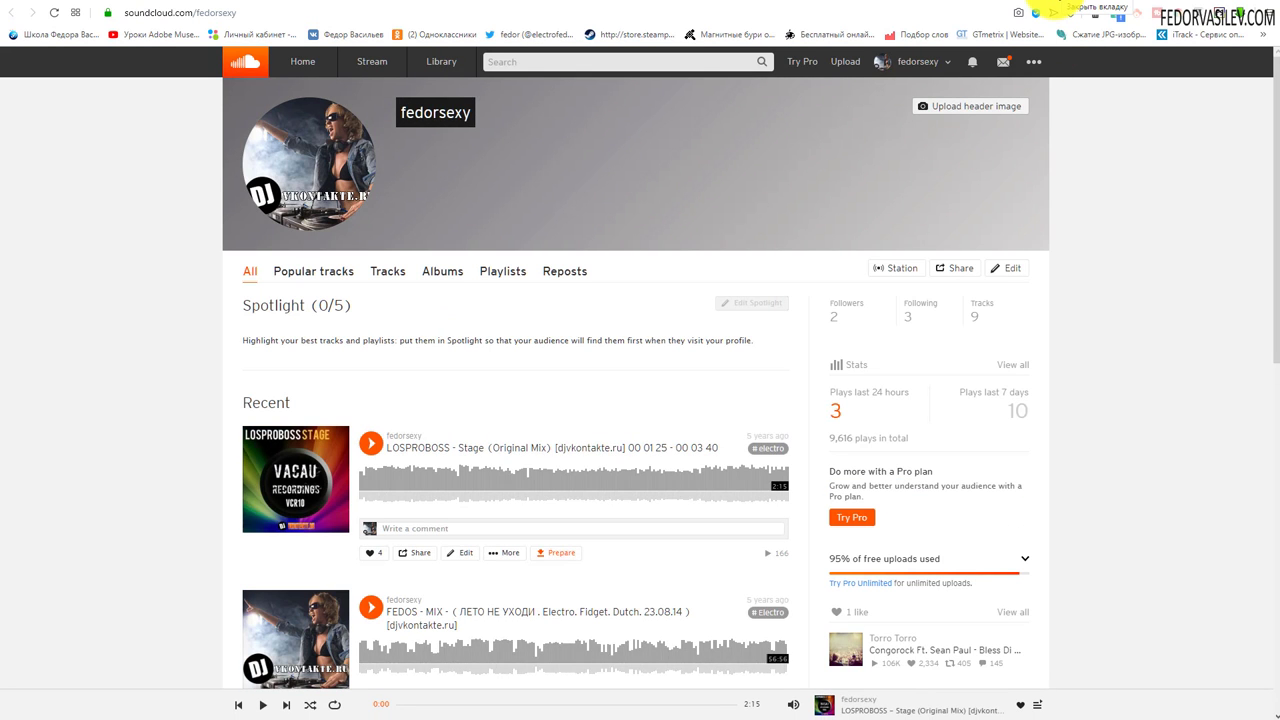
left_click(1053, 12)
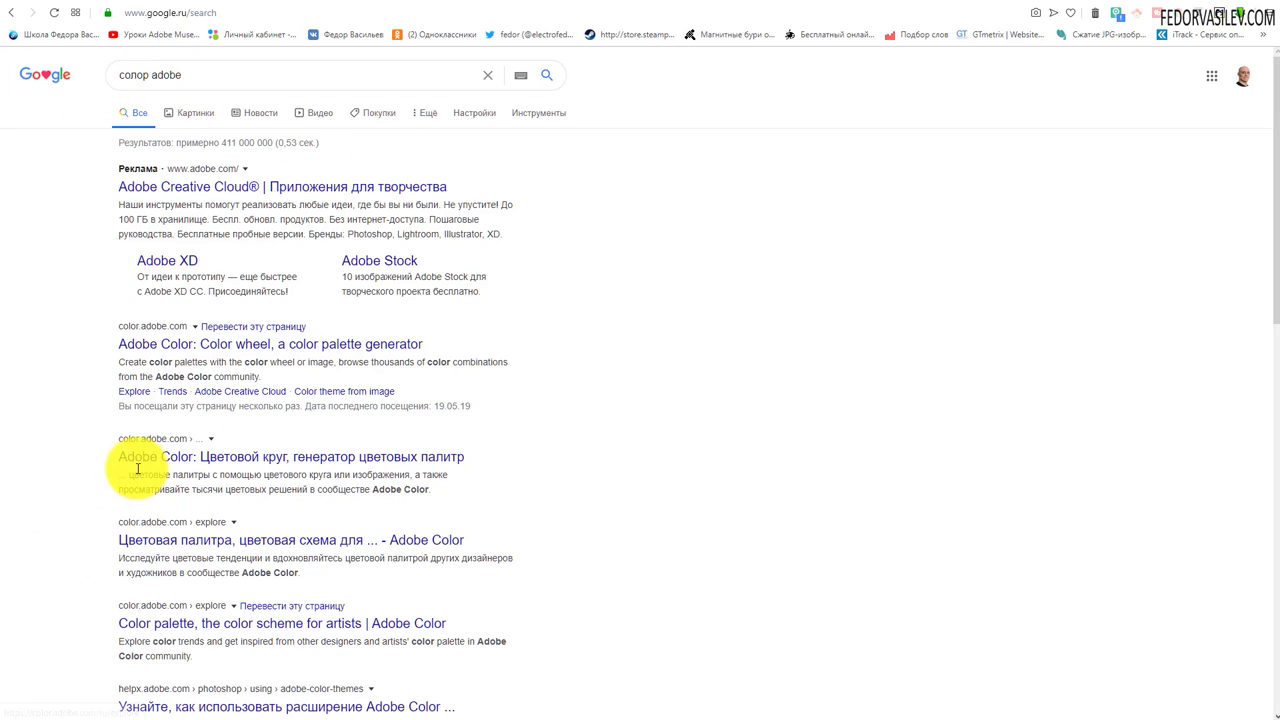
In Adobe Color, shift the orange marker on the color wheel toward yellow and copy the second swatch's hex code #E86A5D
left_click(135, 354)
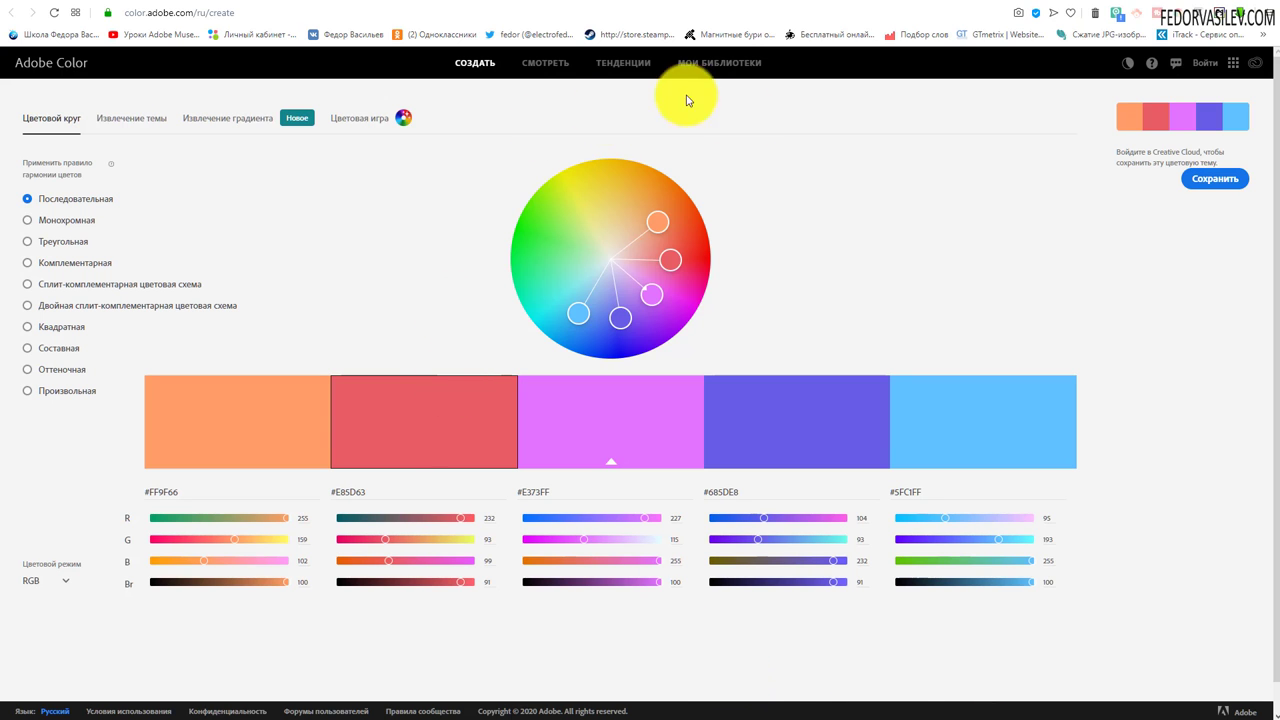
mouse_move(658, 226)
left_mouse_down()
mouse_move(594, 189)
mouse_move(576, 267)
mouse_move(571, 249)
mouse_move(571, 271)
mouse_move(594, 272)
mouse_move(534, 237)
mouse_move(643, 254)
mouse_move(672, 233)
mouse_move(634, 191)
mouse_move(609, 200)
mouse_move(644, 207)
left_mouse_up()
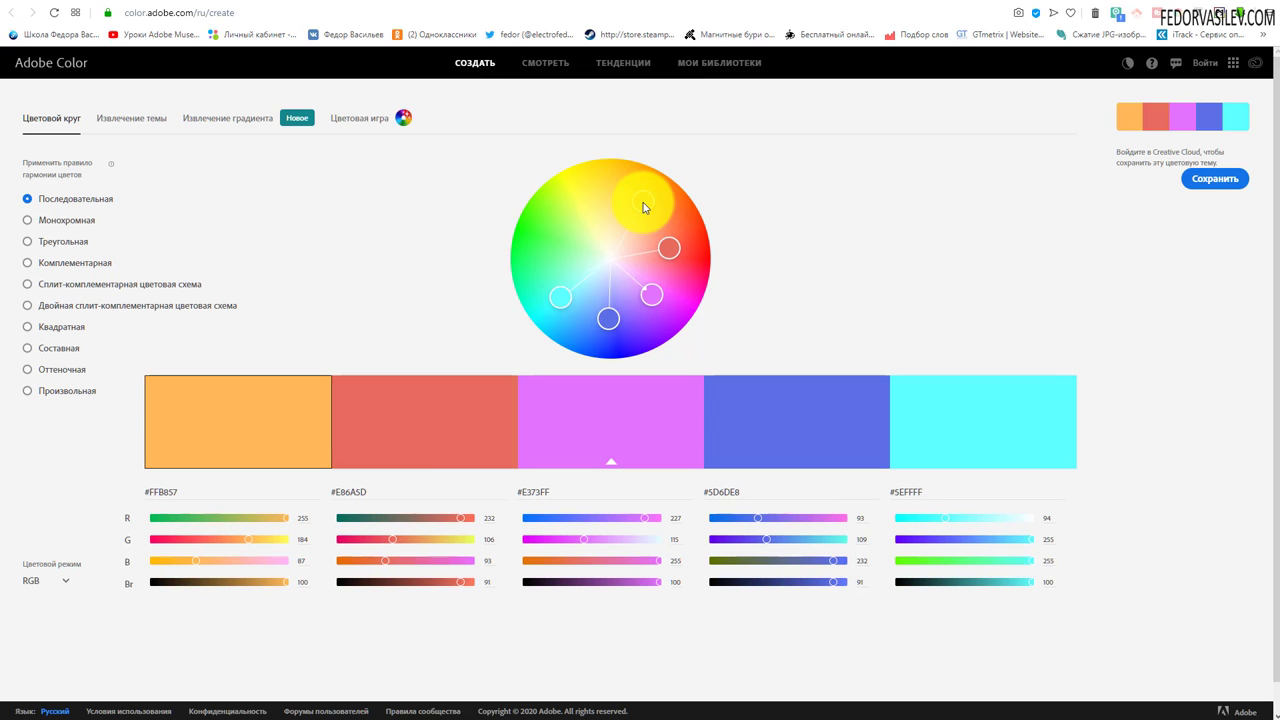
left_click(388, 437)
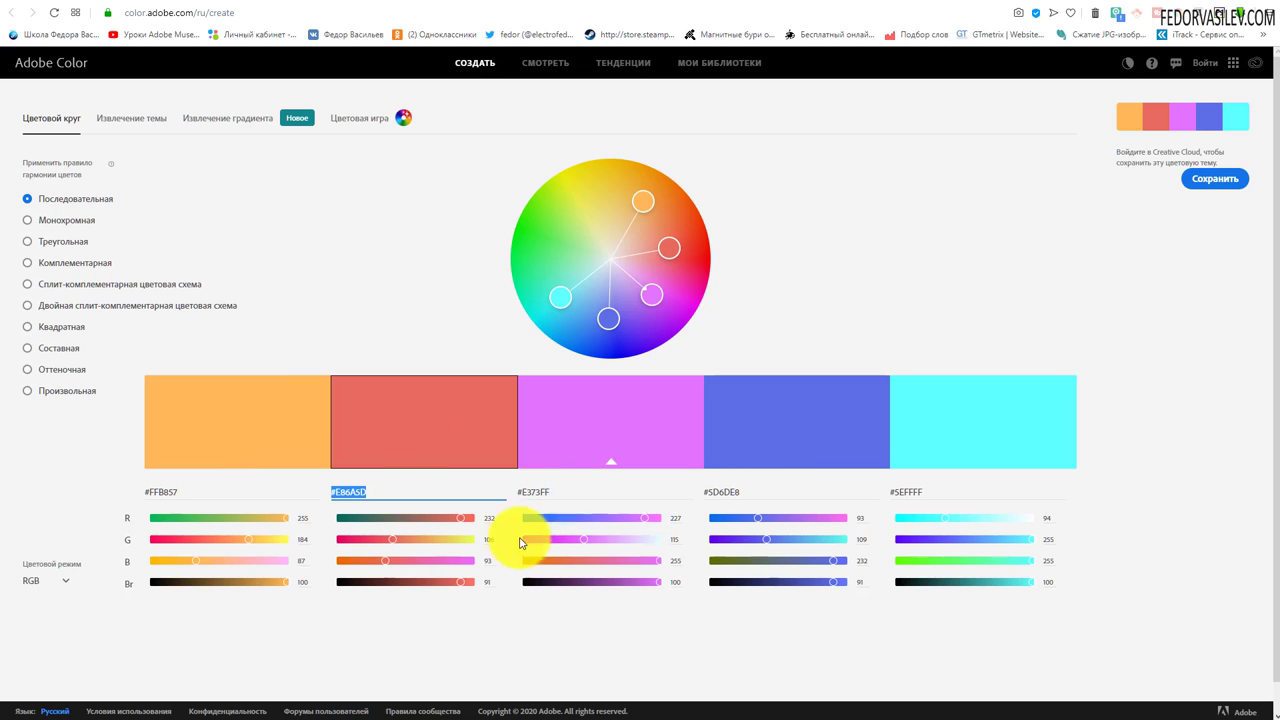
right_click(349, 492)
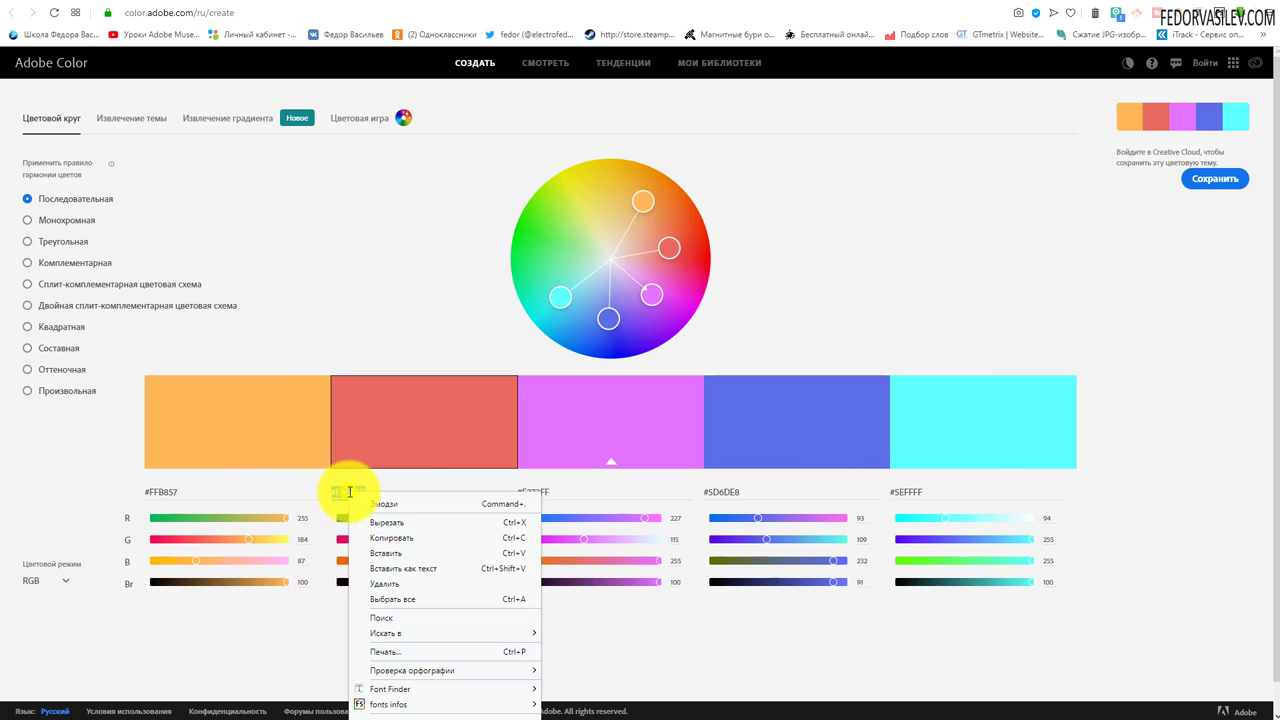
left_click(392, 537)
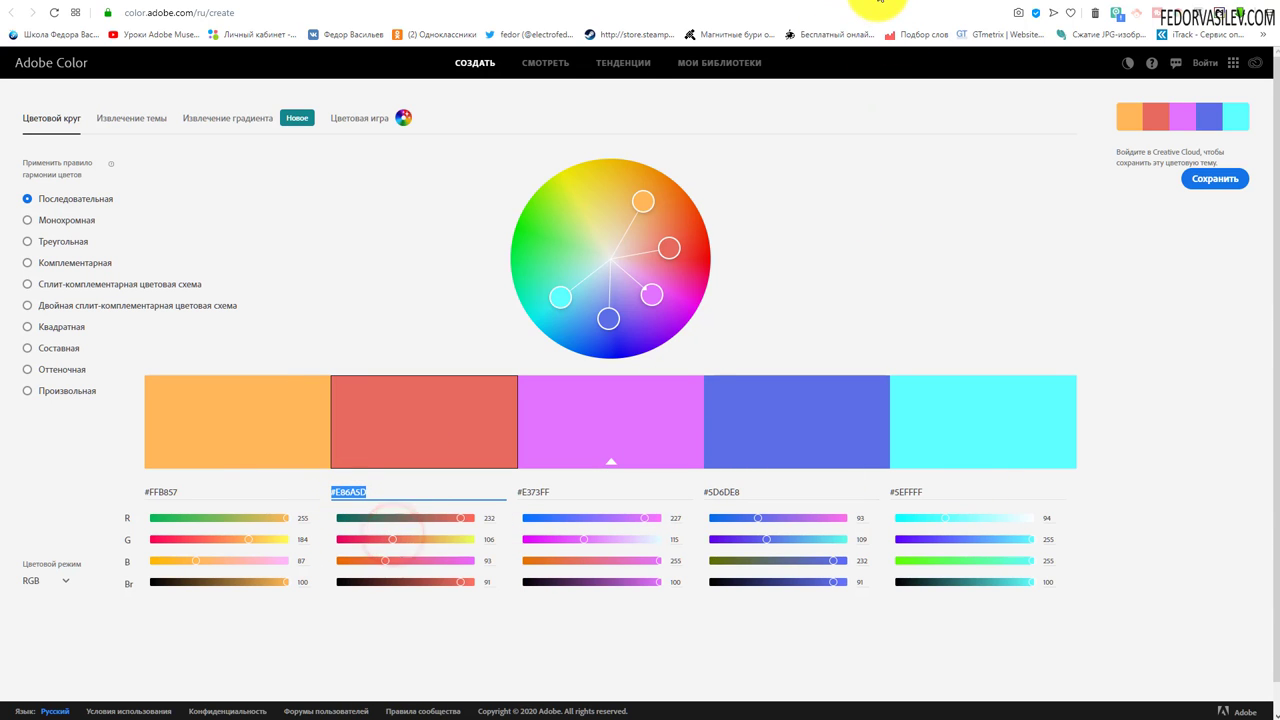
Set the демо button's color to #E86A5D in the album editor, update the album and check the button on the public page
left_click(878, 3)
scroll(751, 563, "down", 7)
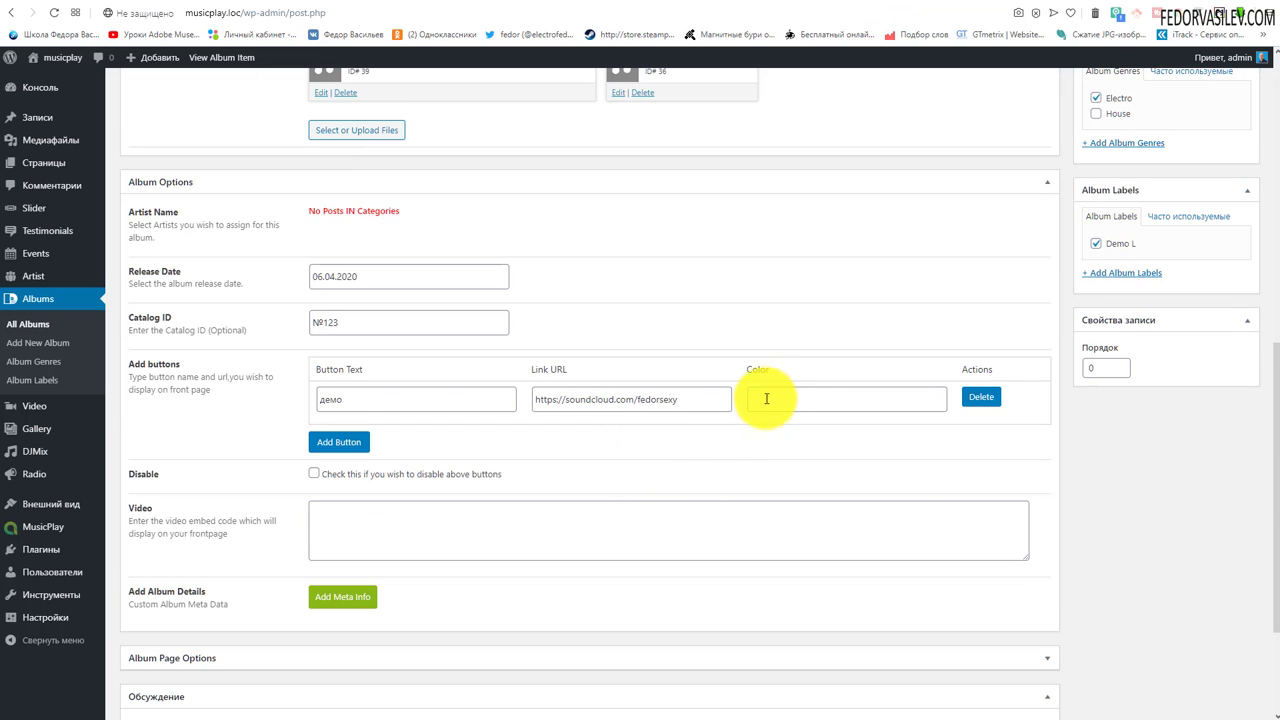
right_click(766, 398)
left_click(791, 491)
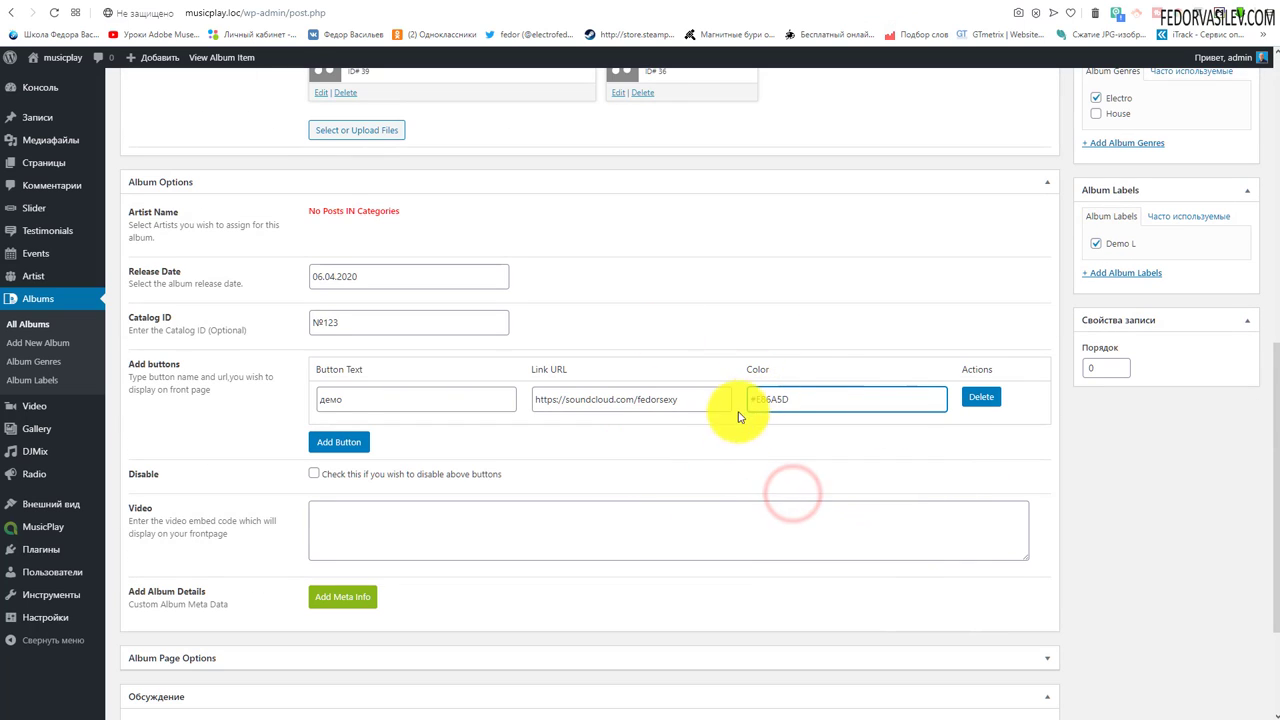
scroll(740, 415, "up", 4)
left_click(1218, 400)
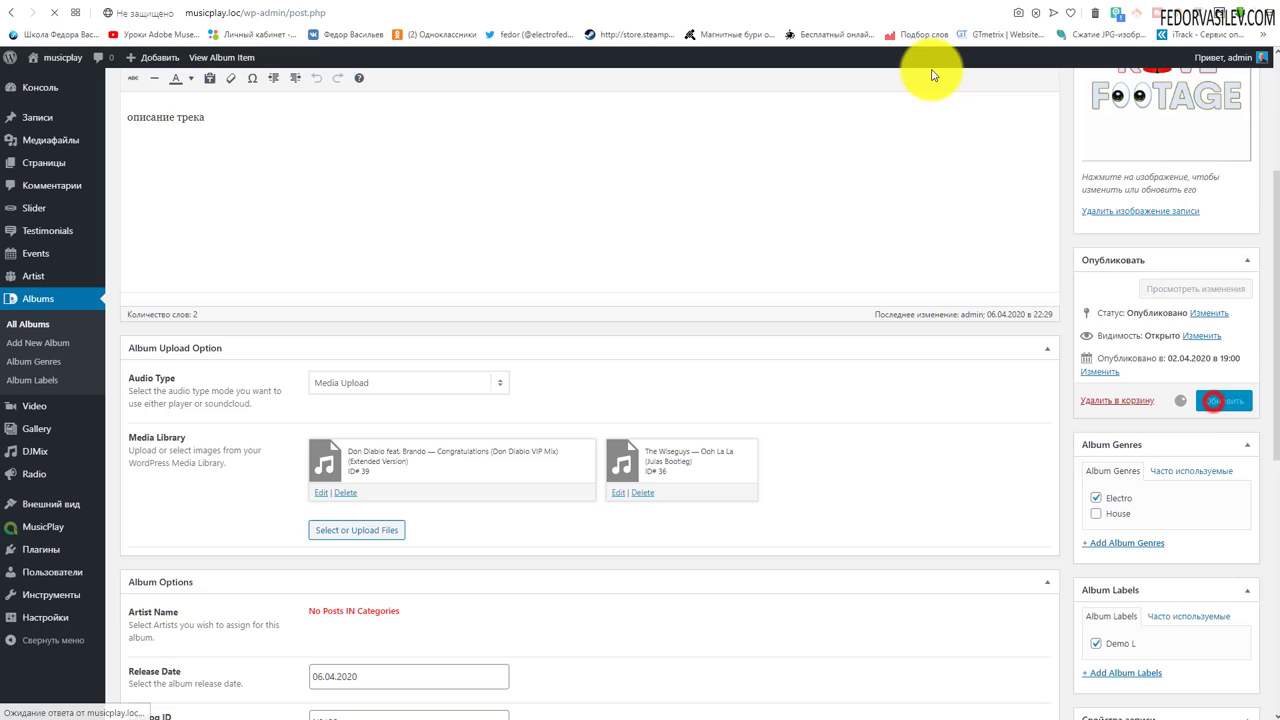
left_click(950, 5)
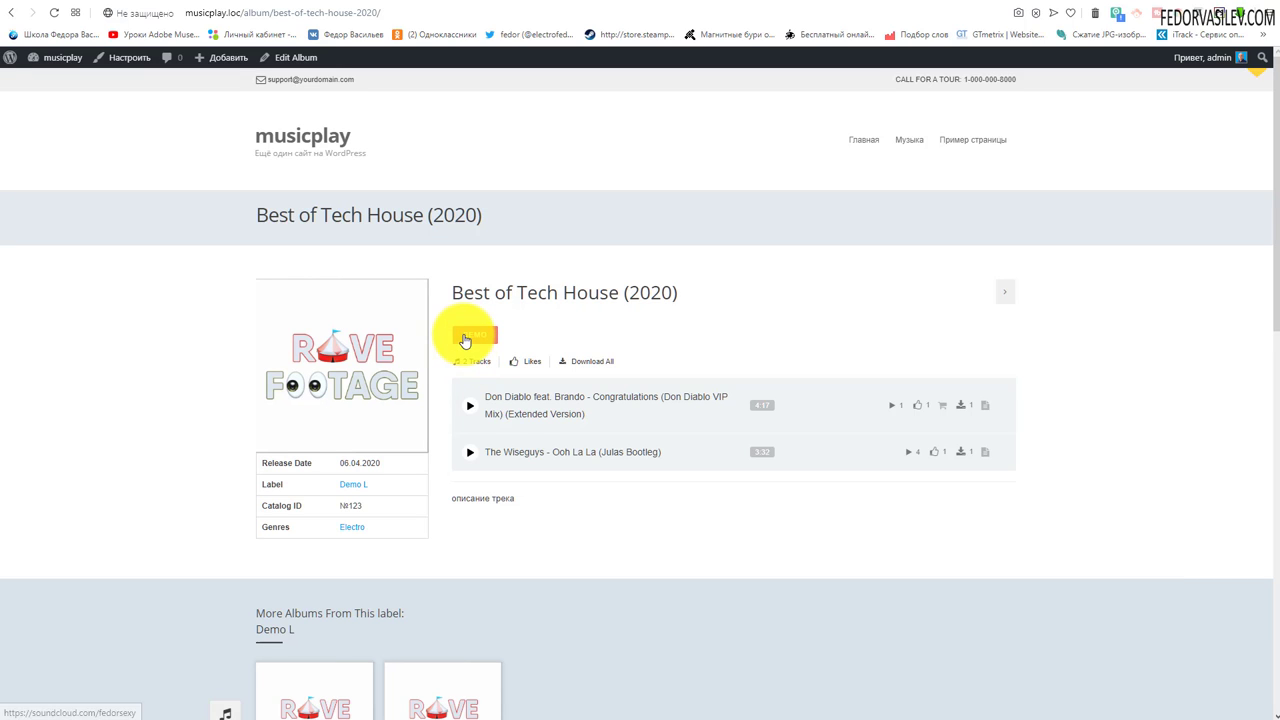
Return to the album editor and add a second button row with the text демо 2
left_click(905, 5)
scroll(547, 301, "down", 4)
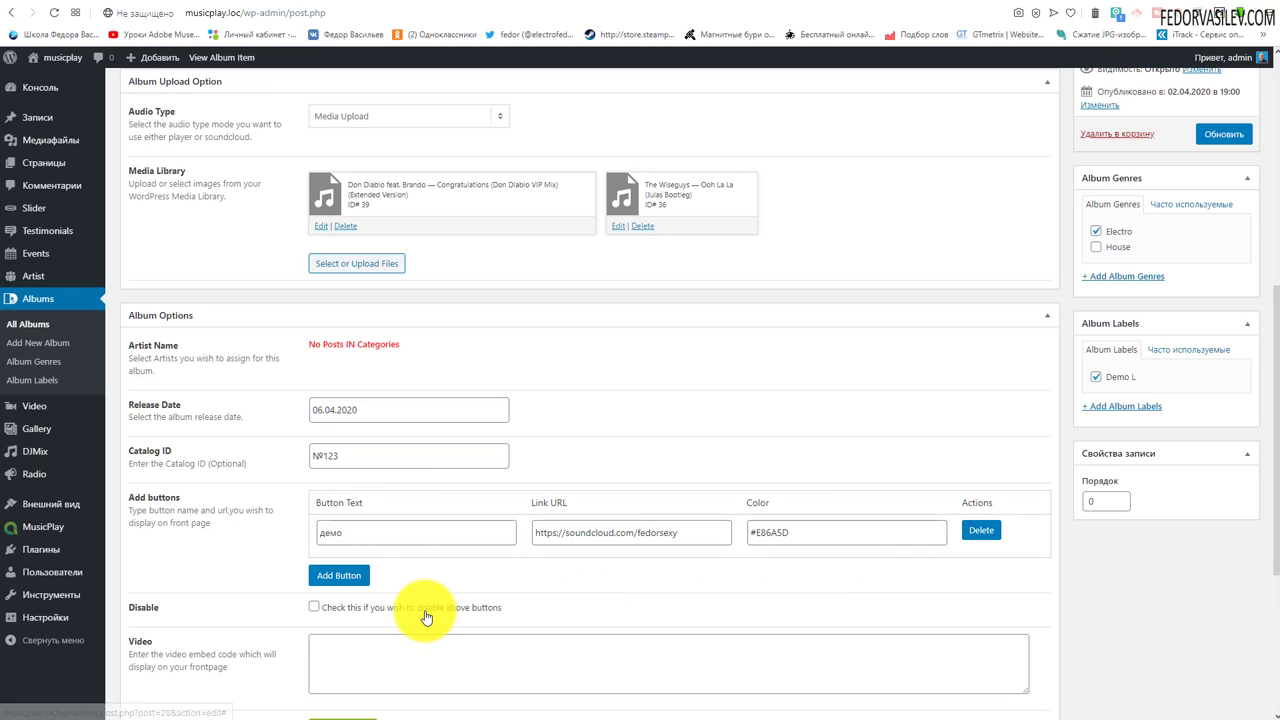
left_click(338, 575)
left_click(403, 565)
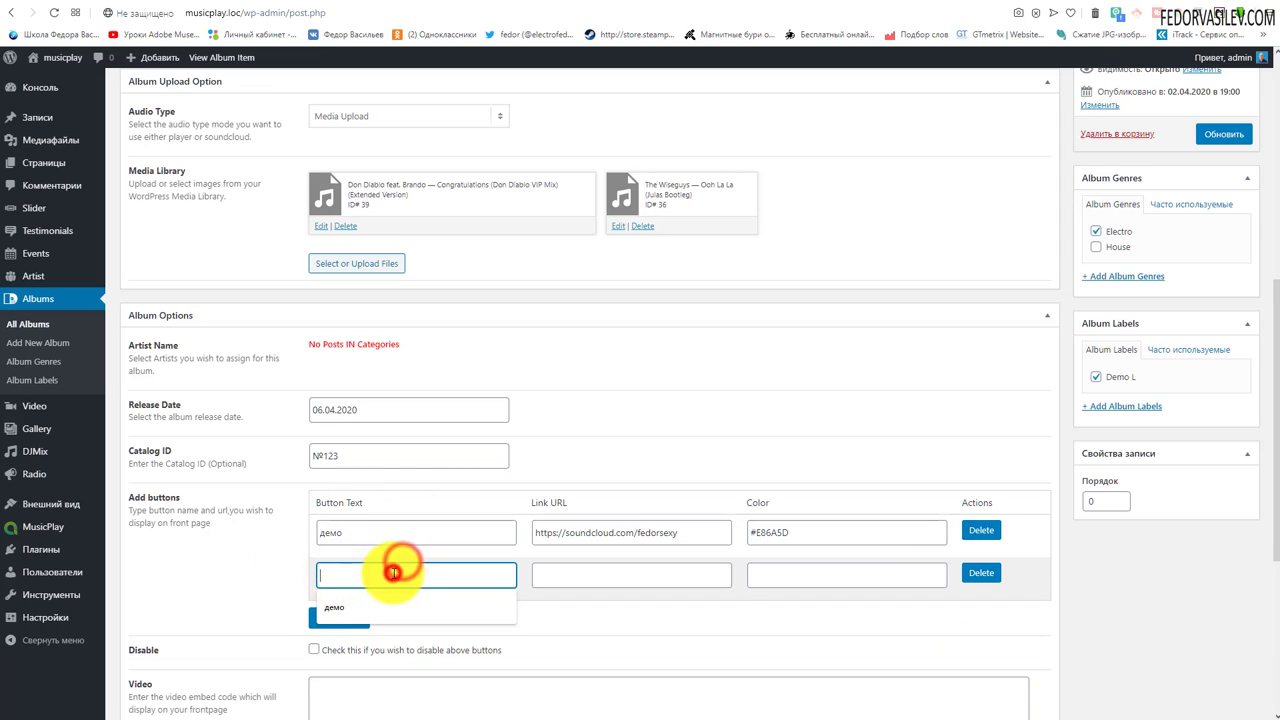
left_click(375, 597)
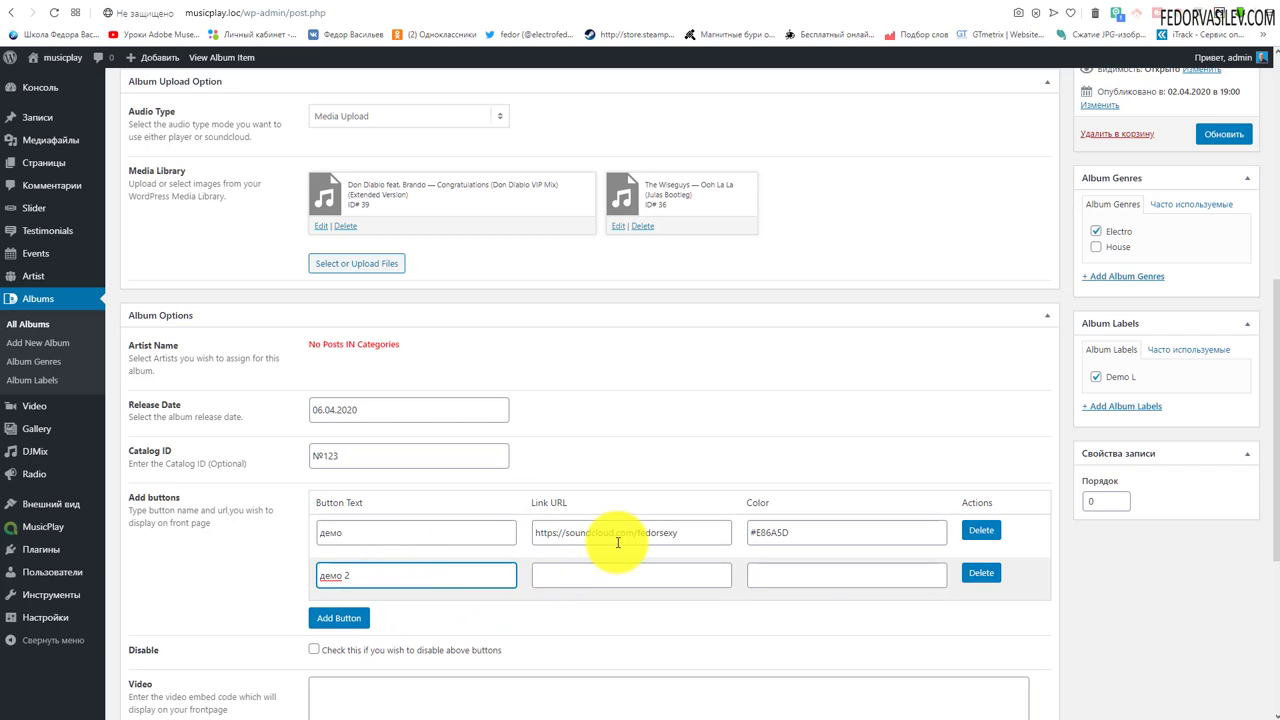
scroll(650, 530, "down", 1)
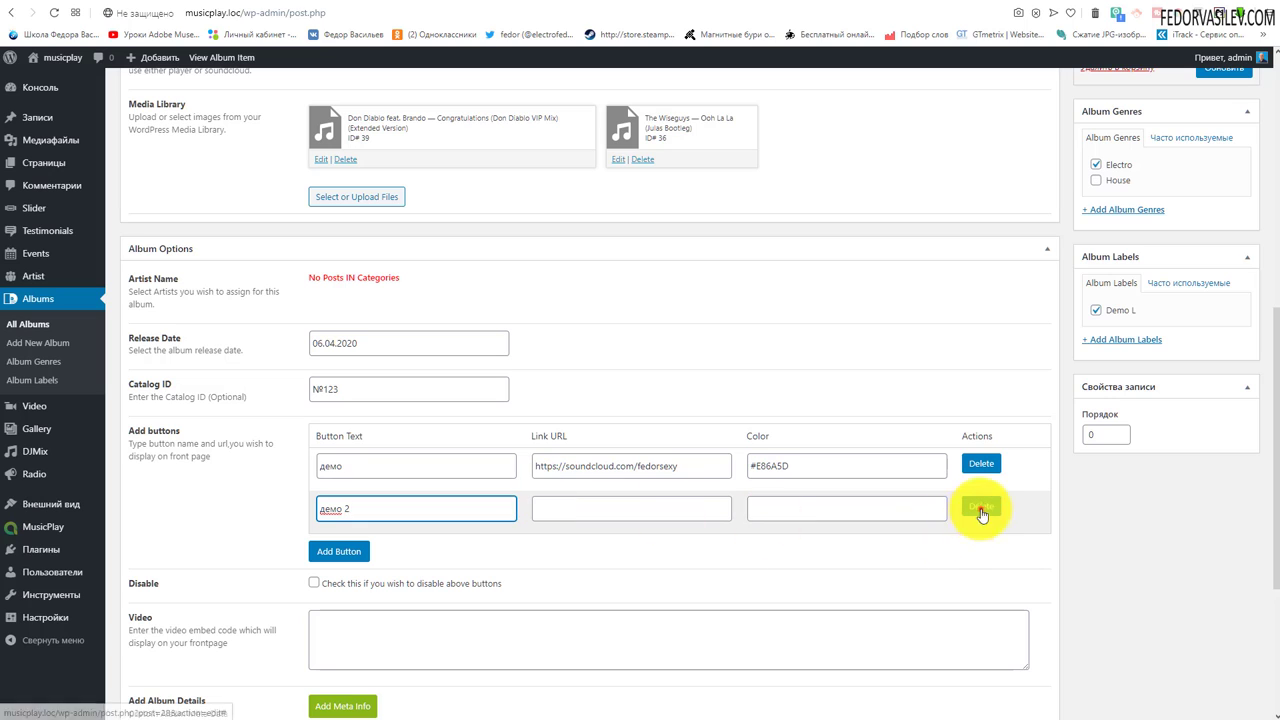
left_click(981, 573)
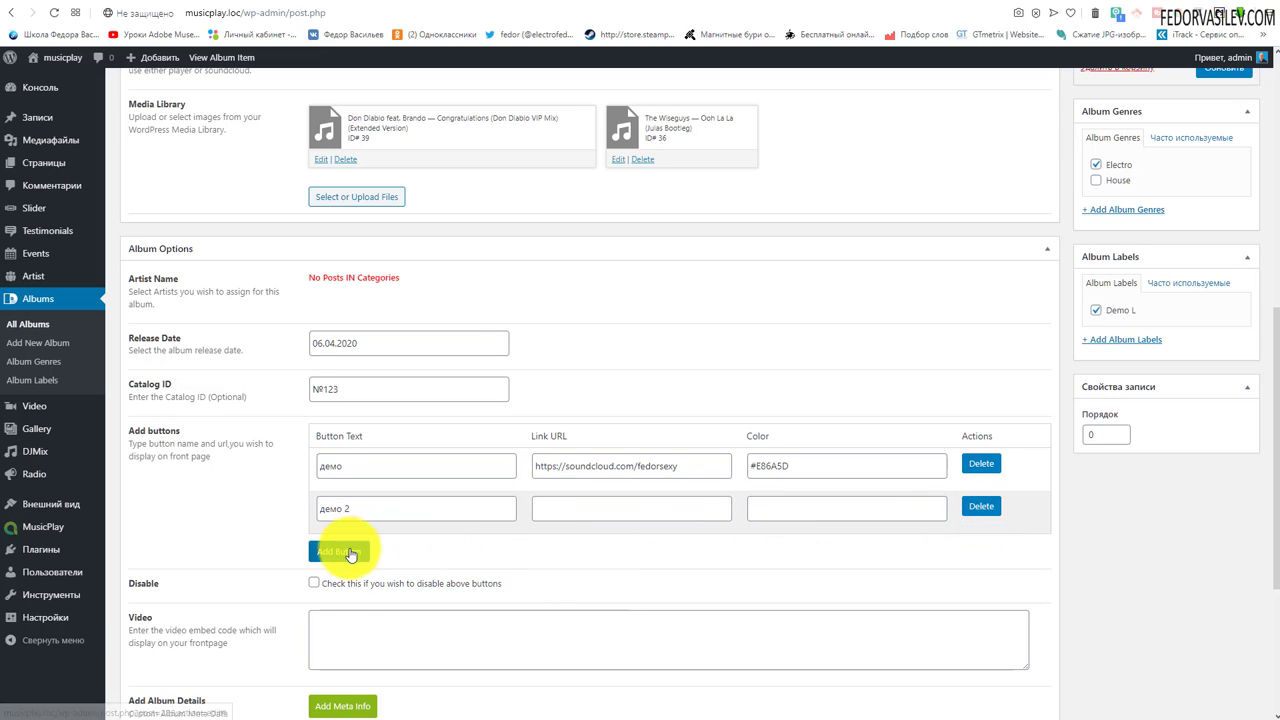
Add a third button row with the text демо 3 and update the album
left_click(350, 548)
left_click(349, 550)
type("демо 3")
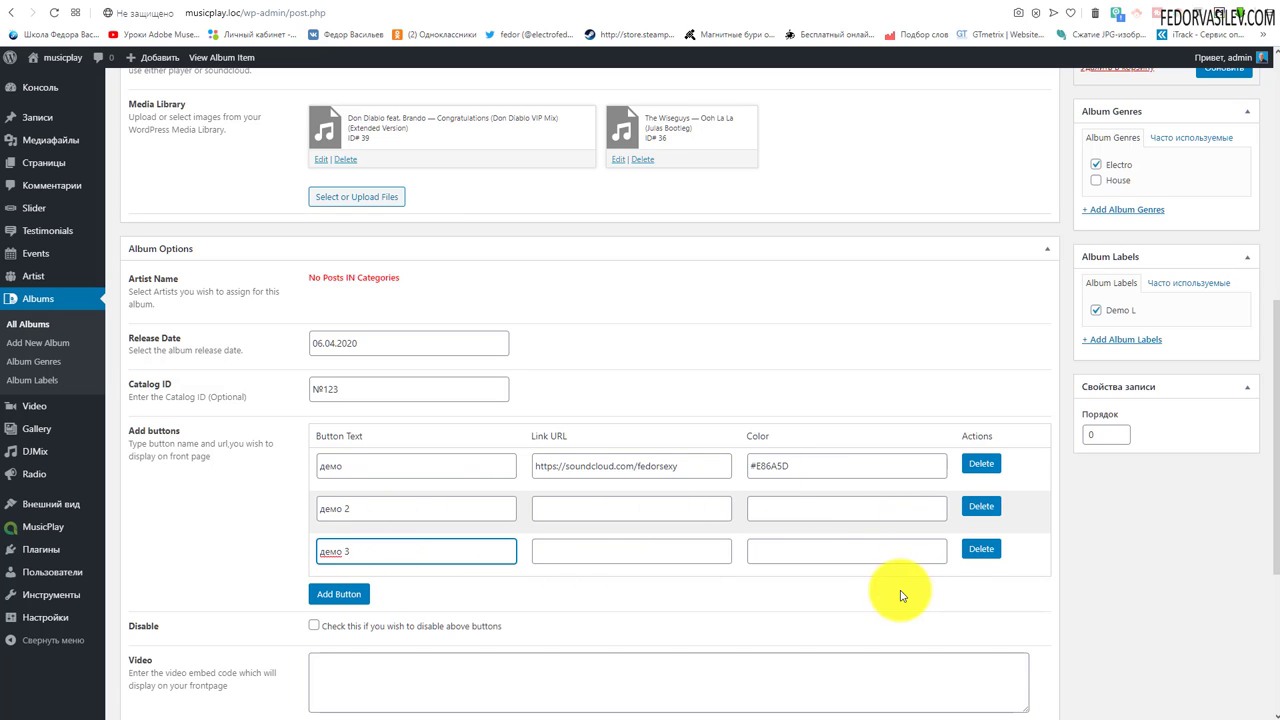
scroll(1000, 520, "up", 3)
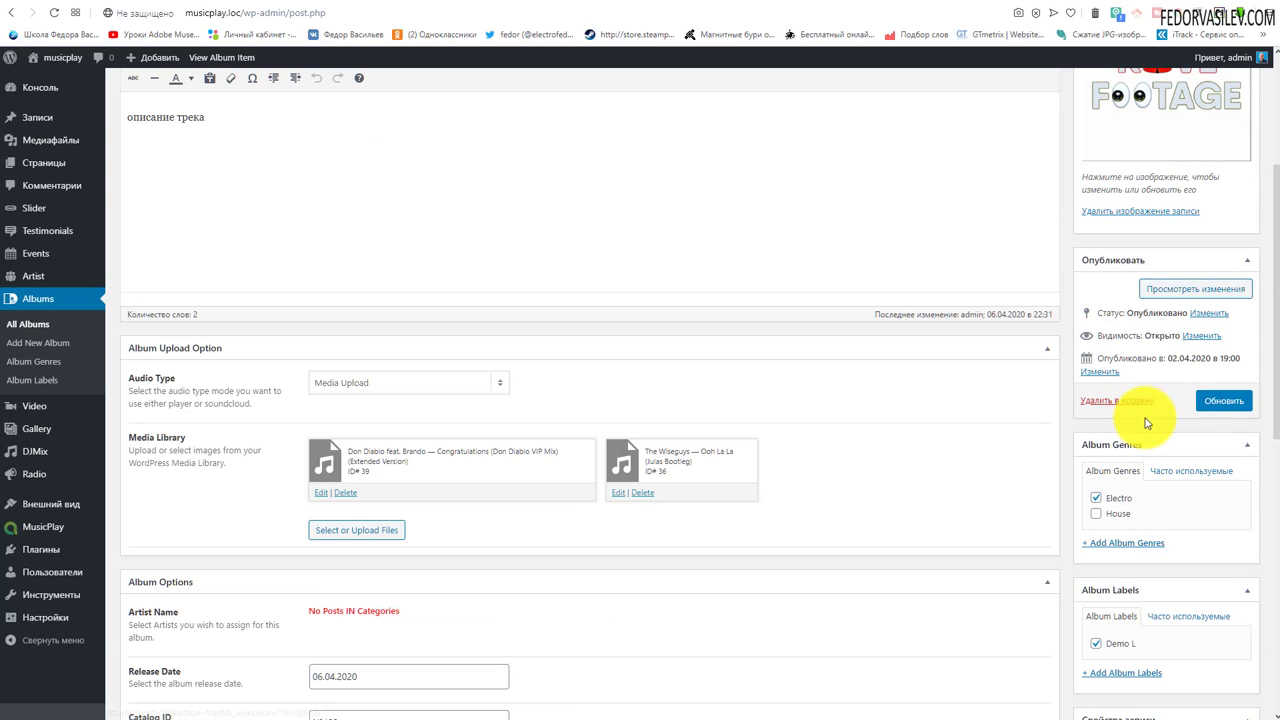
left_click(1210, 400)
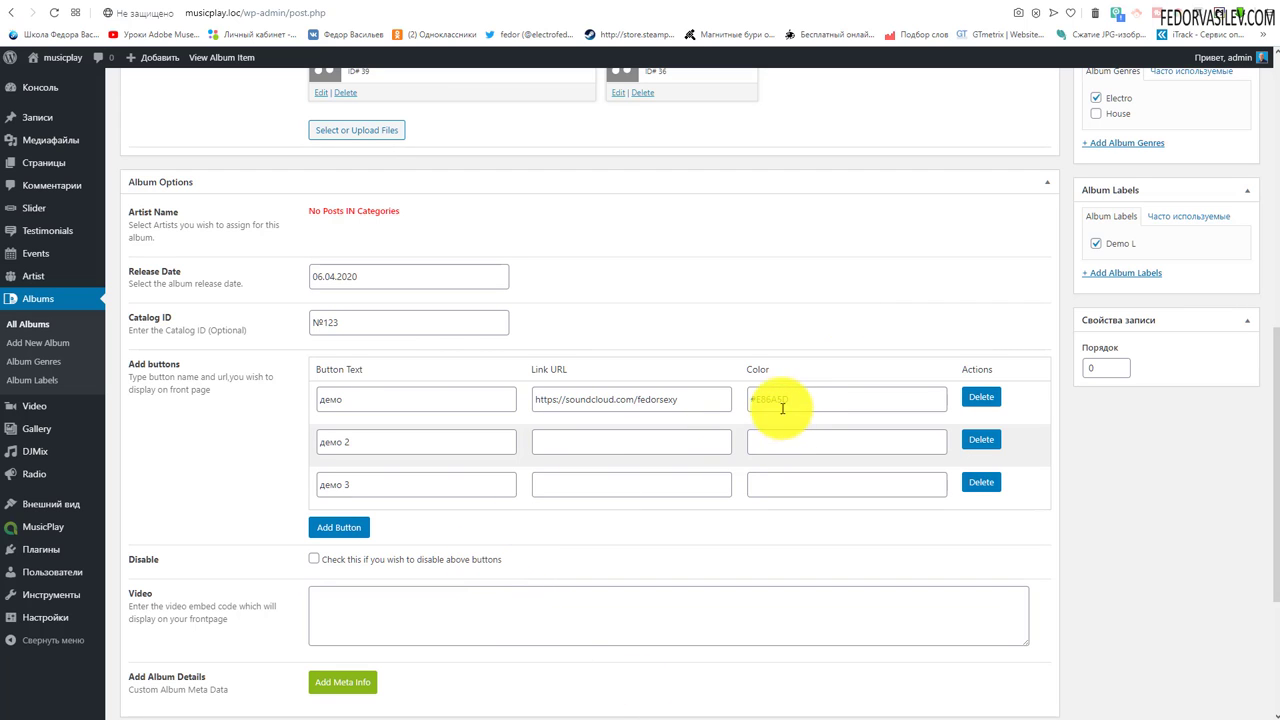
Switch to Adobe Color and copy the hex code #E373FF of the middle pink-violet swatch
left_click(1092, 5)
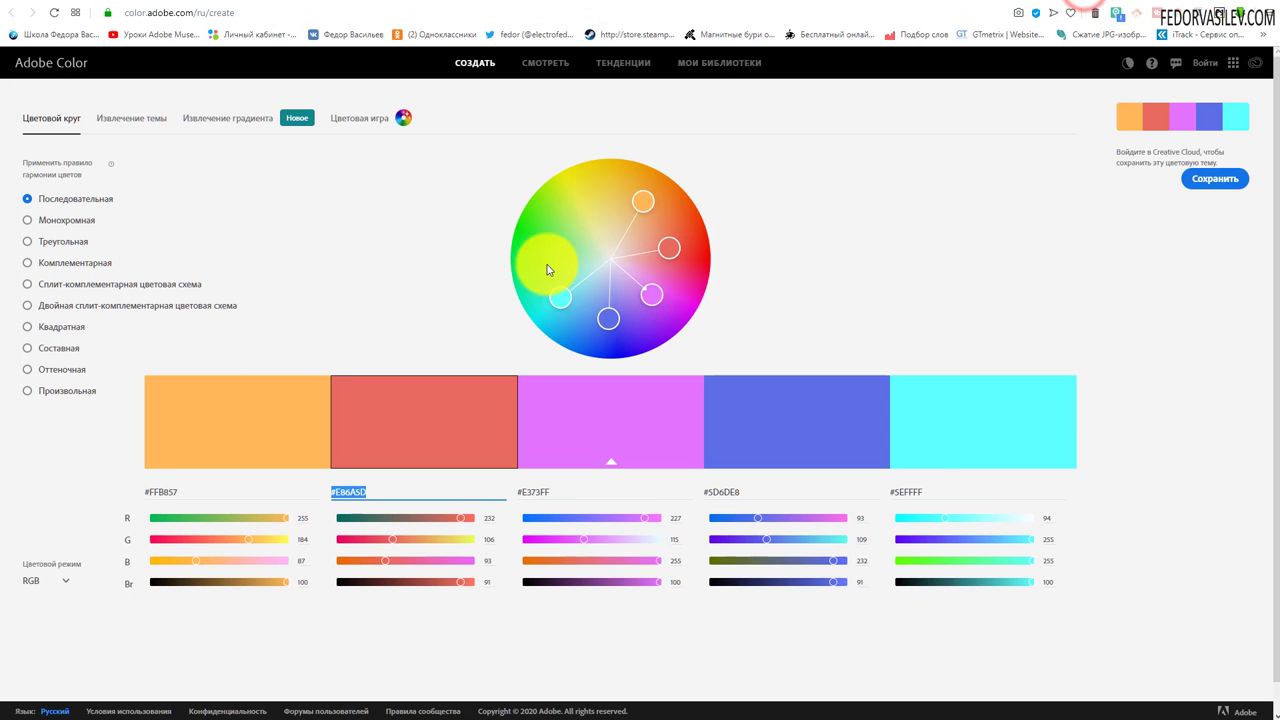
scroll(560, 360, "down", 1)
left_click(553, 459)
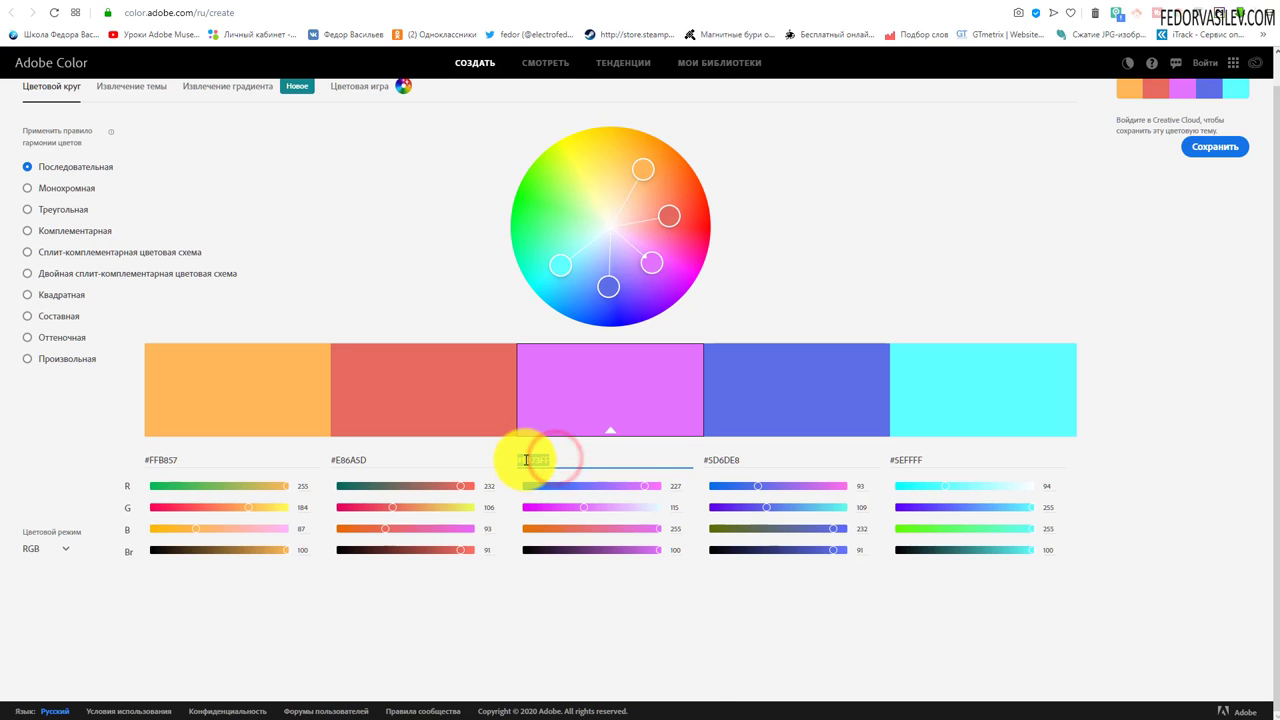
right_click(526, 460)
left_click(560, 508)
Return to the album editor, set the демо 2 button's color to #E373FF and update the album
left_click(865, 5)
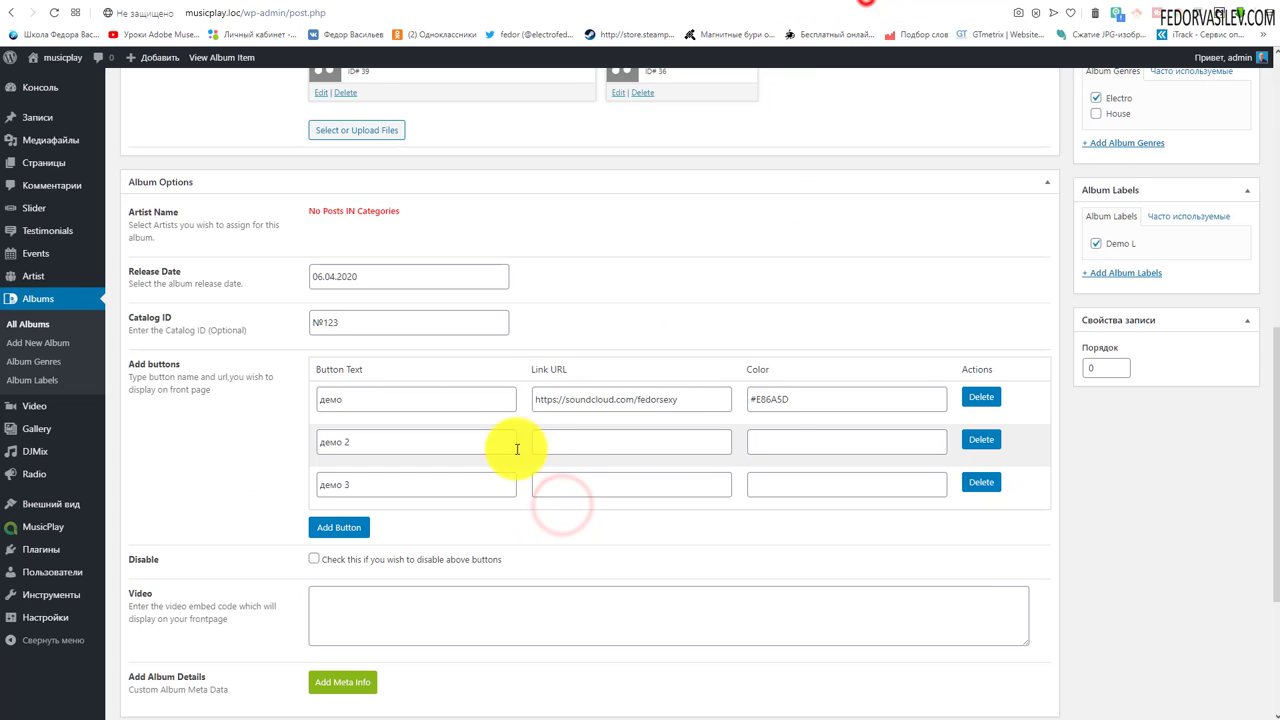
right_click(786, 441)
left_click(814, 543)
scroll(1148, 376, "up", 3)
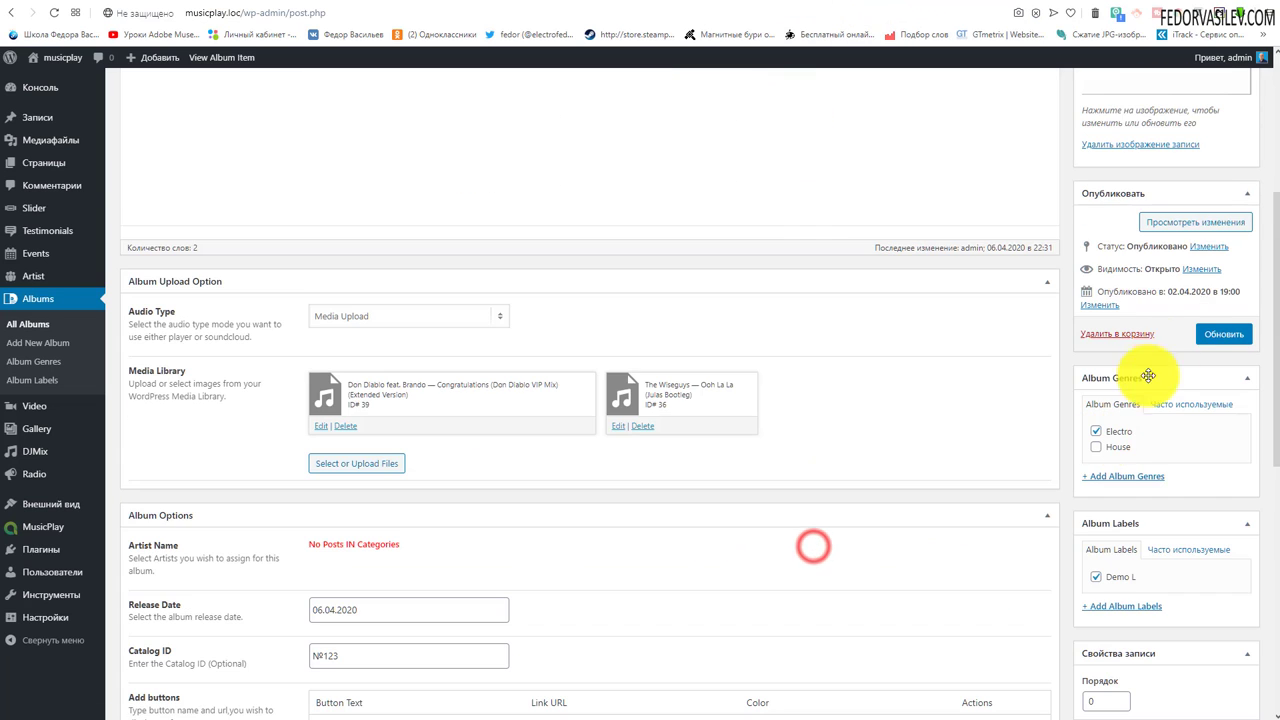
left_click(1222, 334)
Reload the album's public page and compare the three buttons' colors with the Color fields in the album editor
left_click(960, 8)
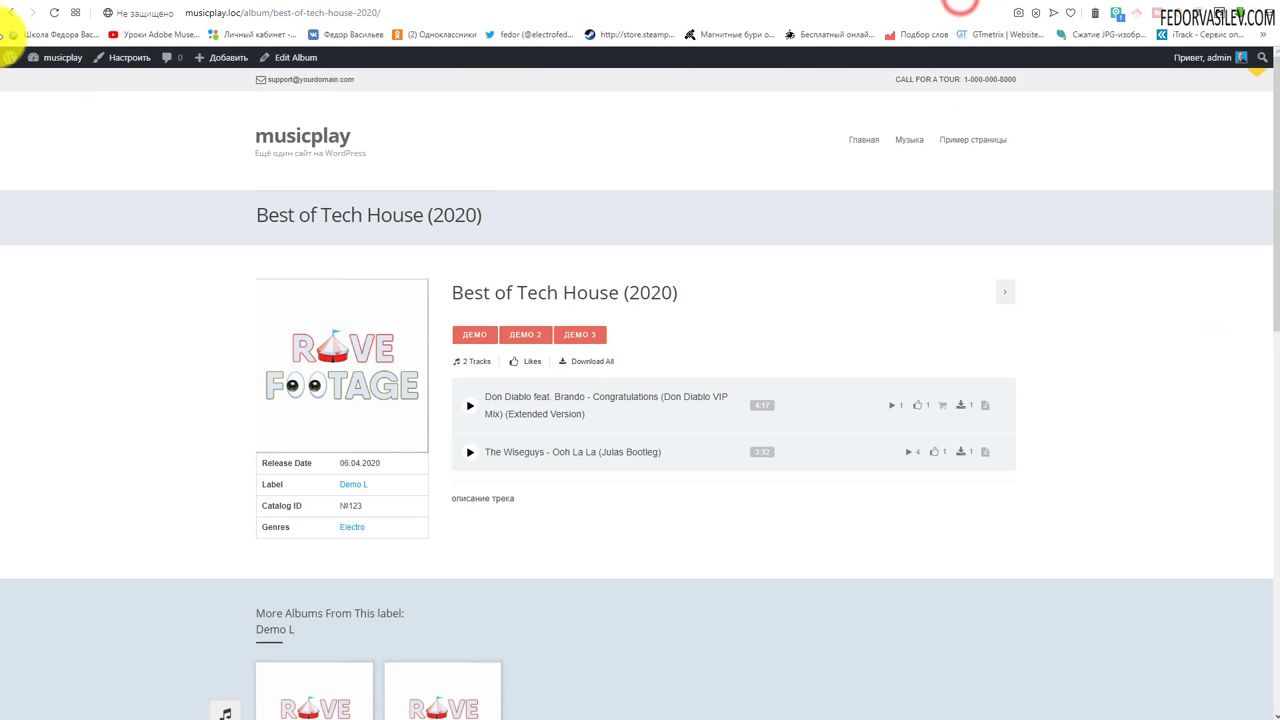
left_click(54, 12)
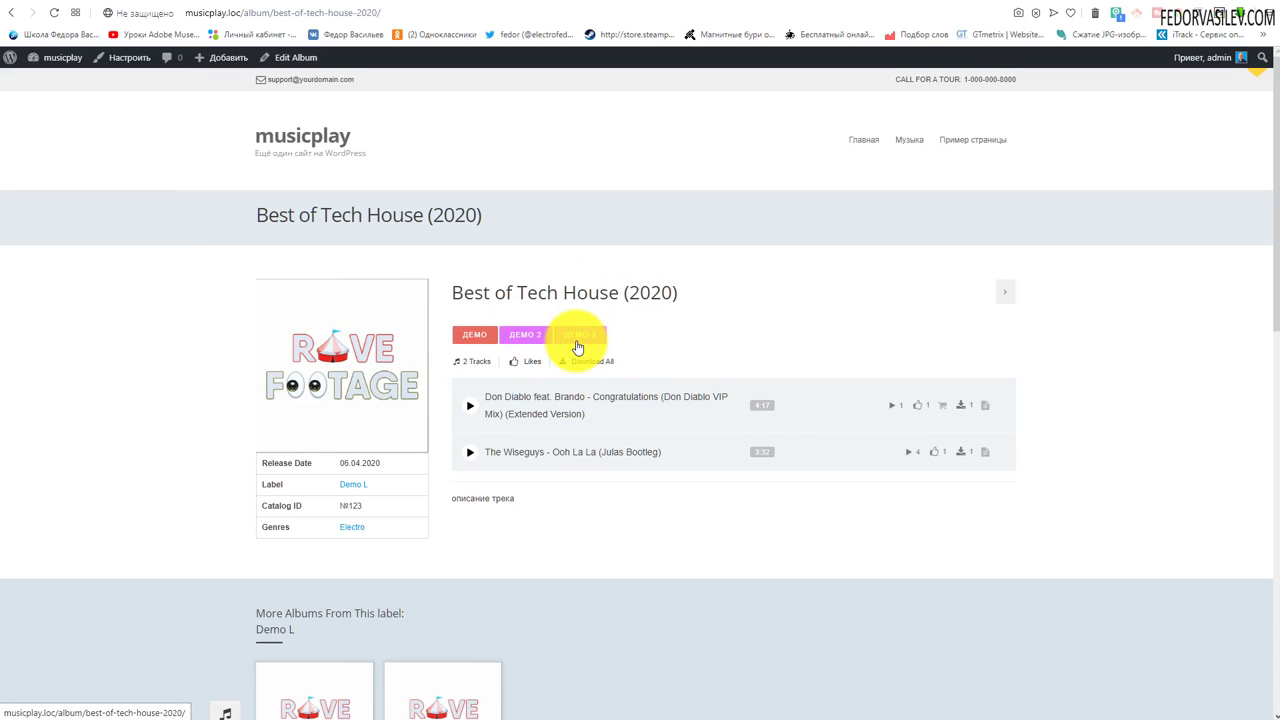
left_click(868, 2)
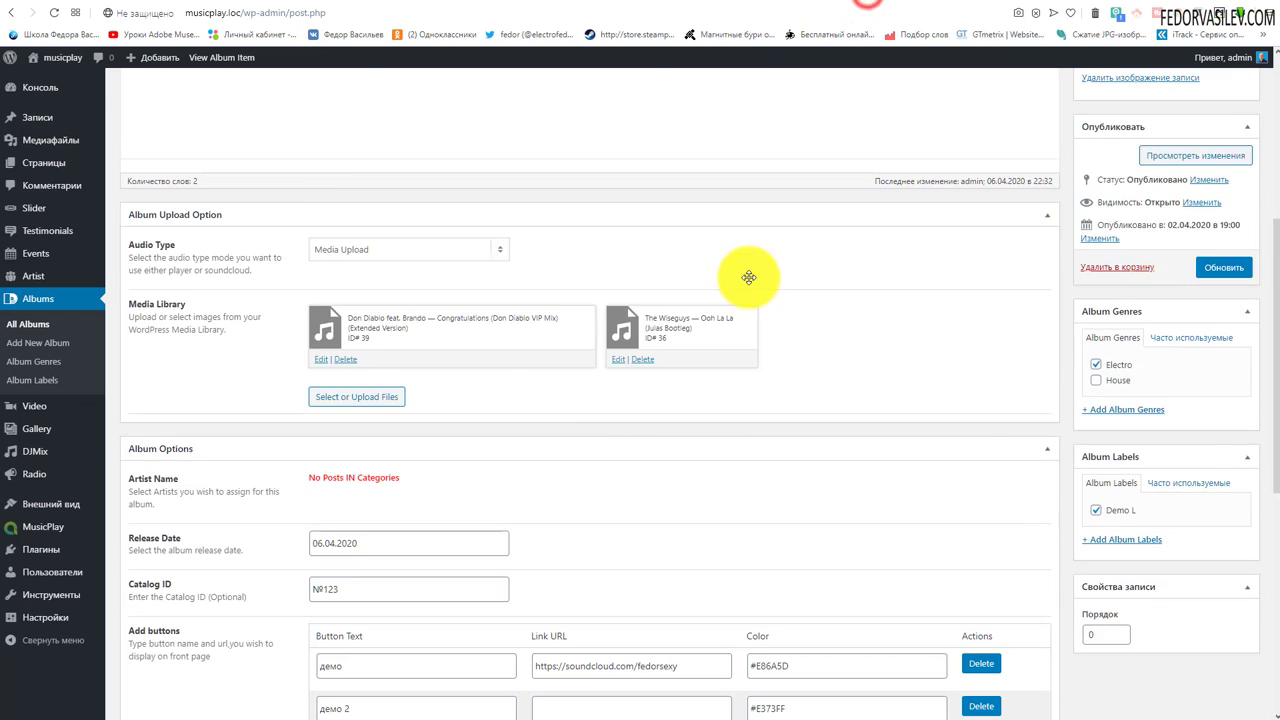
scroll(773, 453, "down", 3)
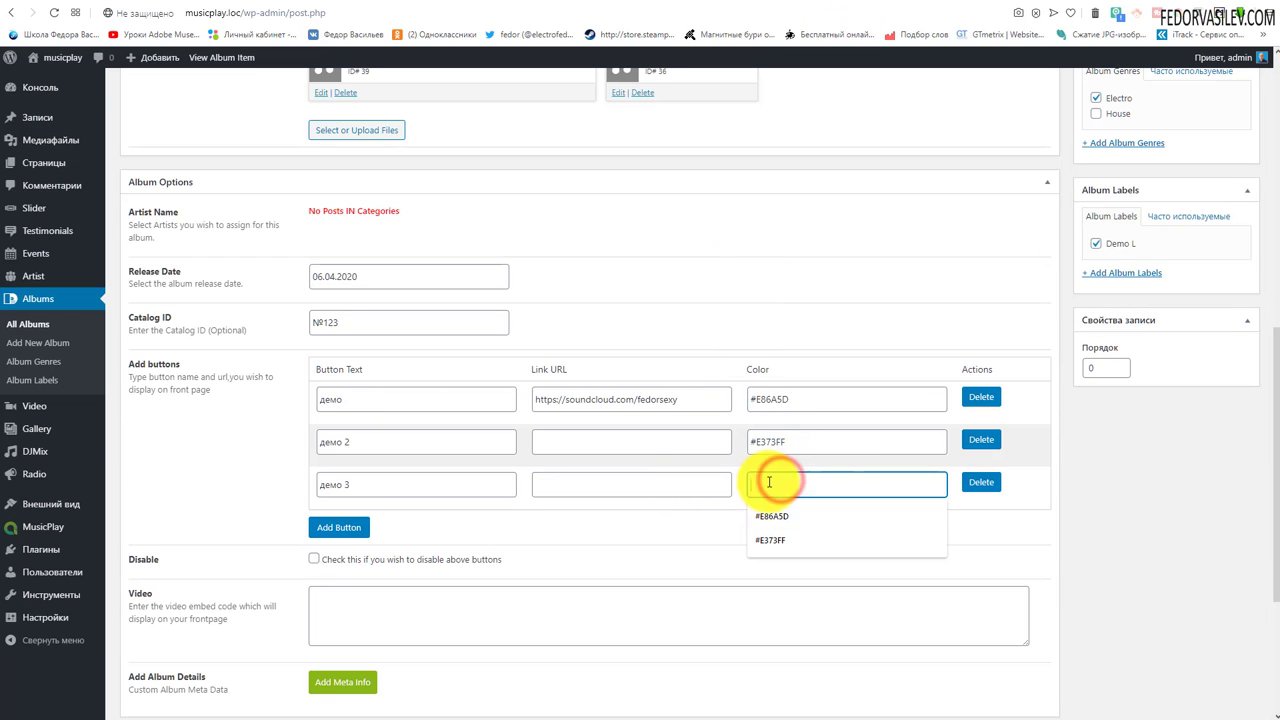
left_click(686, 523)
Switch to the album's public page, inspect it in the developer tools' mobile view and examine the album details and buttons
left_click(940, 4)
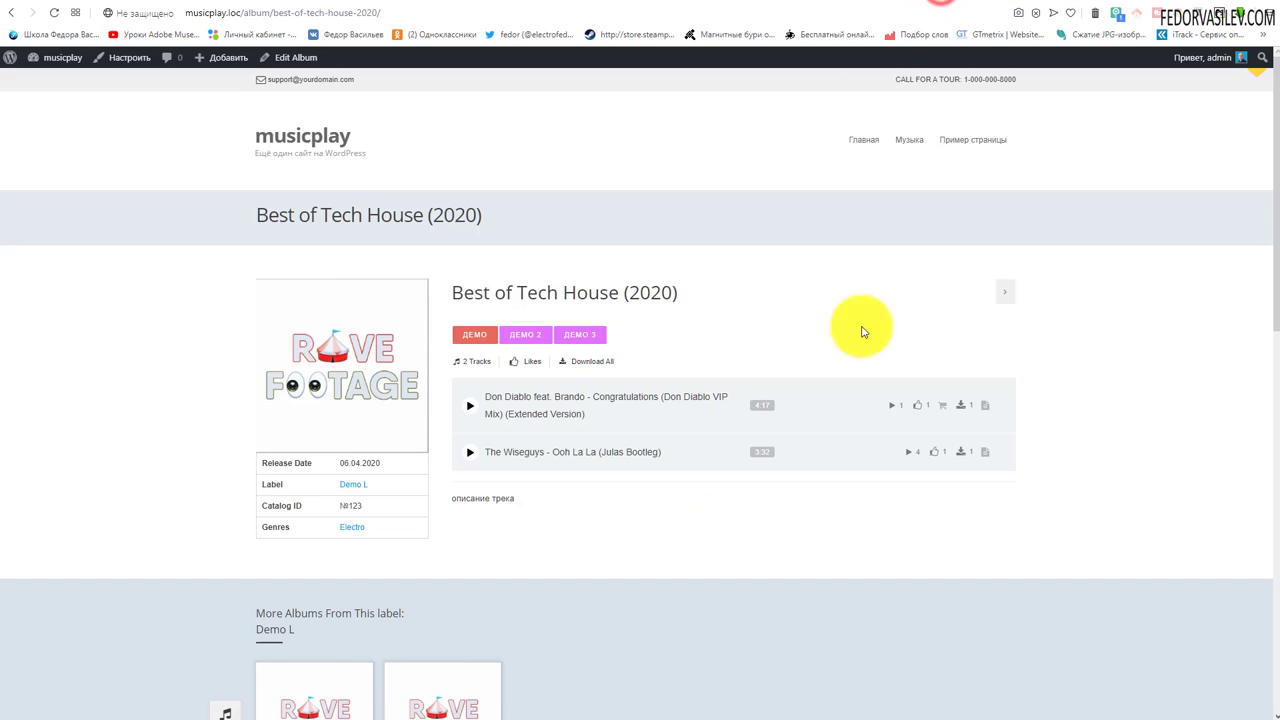
right_click(1050, 378)
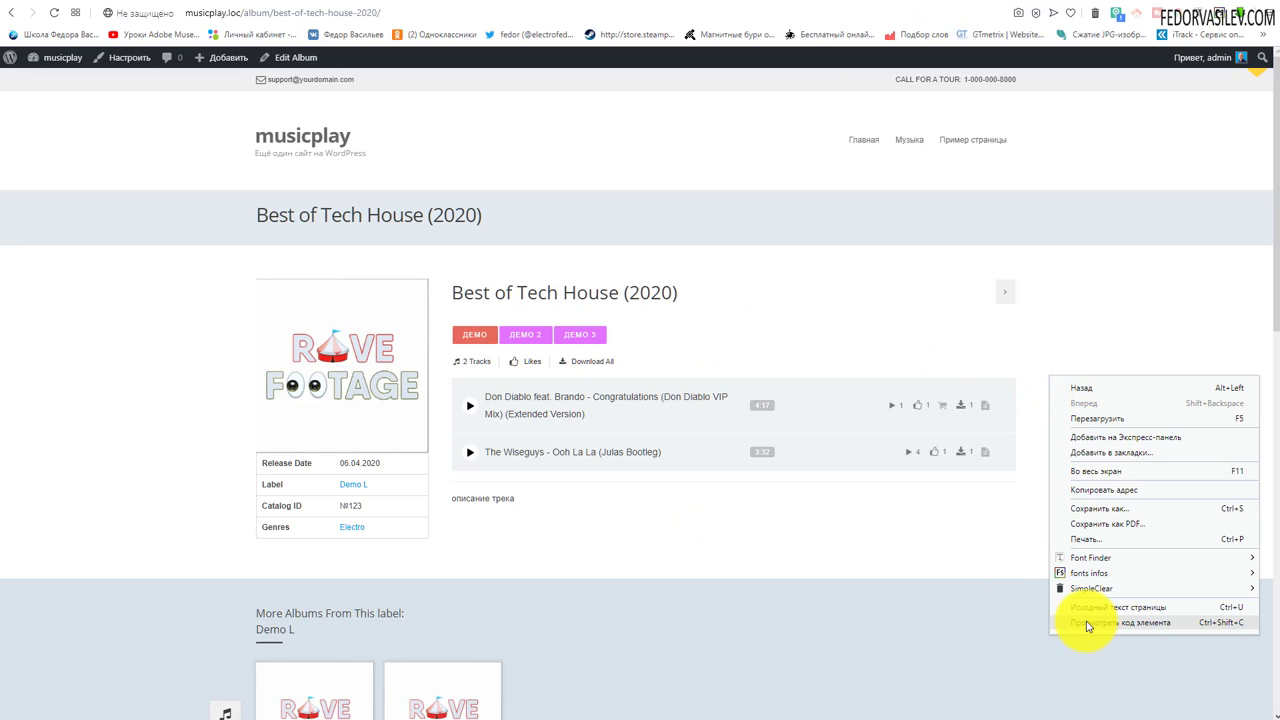
left_click(1088, 624)
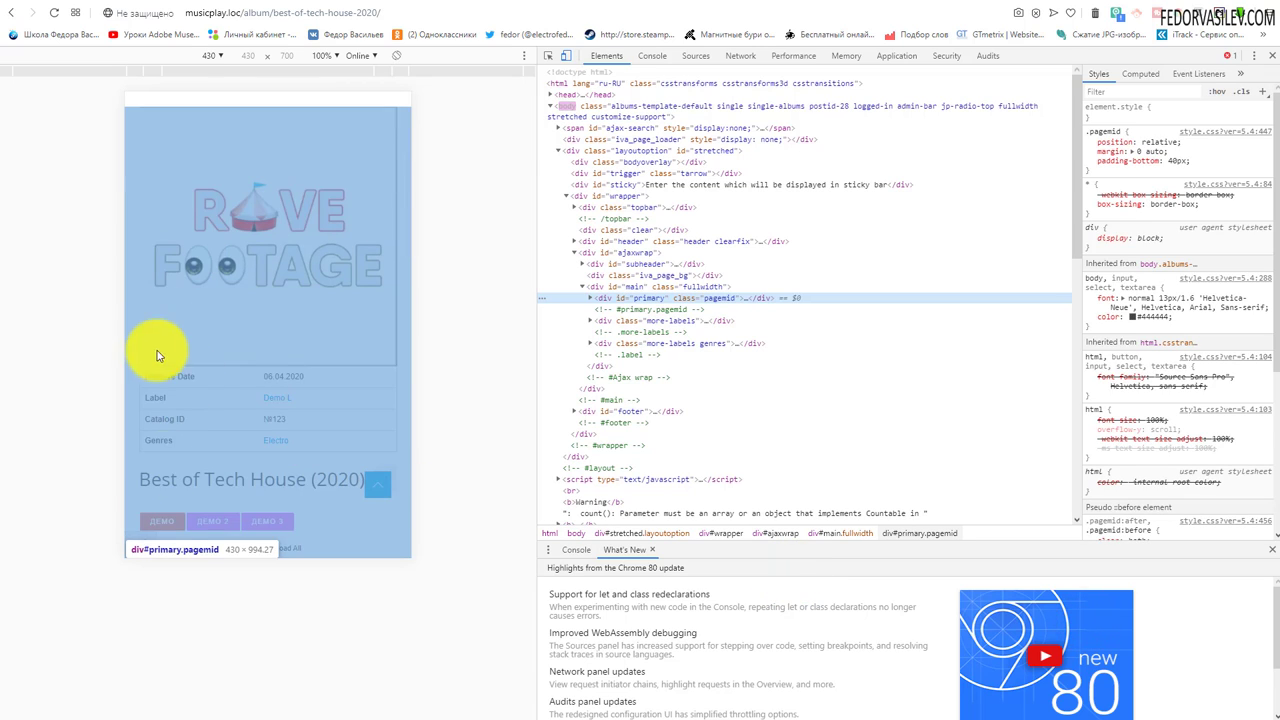
scroll(205, 235, "down", 3)
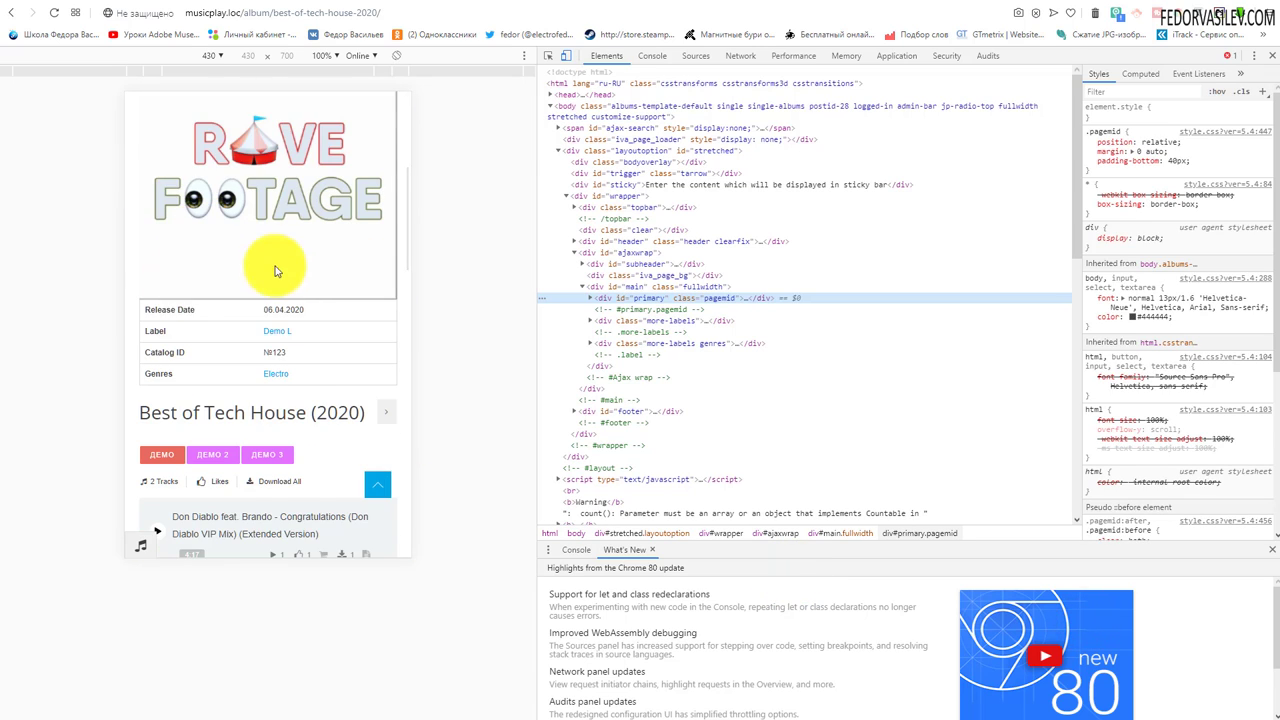
scroll(280, 344, "up", 2)
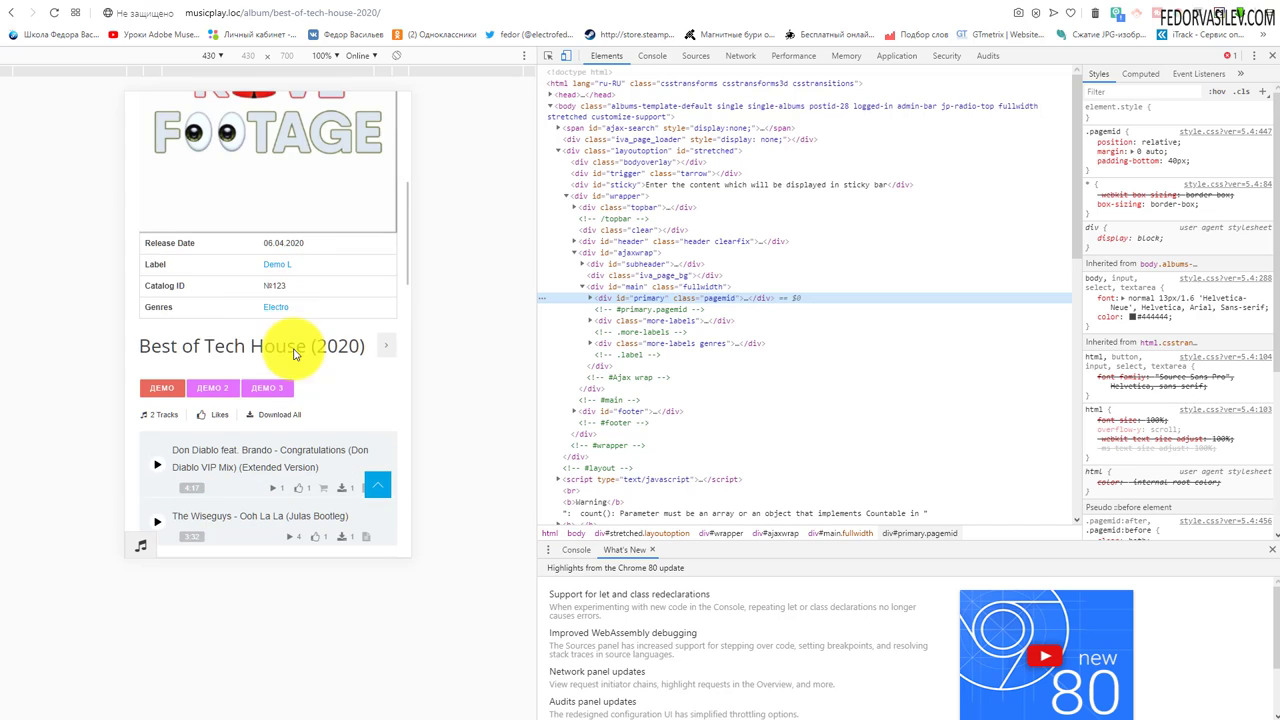
scroll(349, 389, "up", 5)
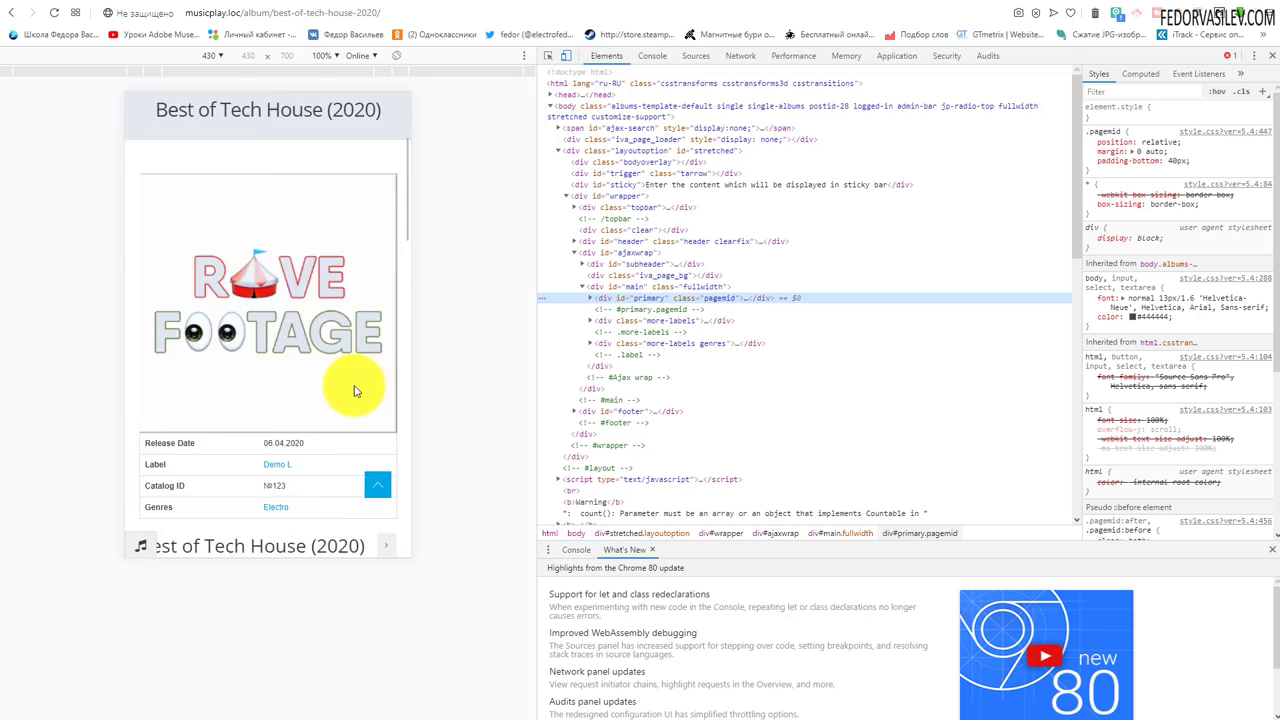
Open and close the site's mobile navigation menu and review the album page's narrow-screen layout
left_click(395, 238)
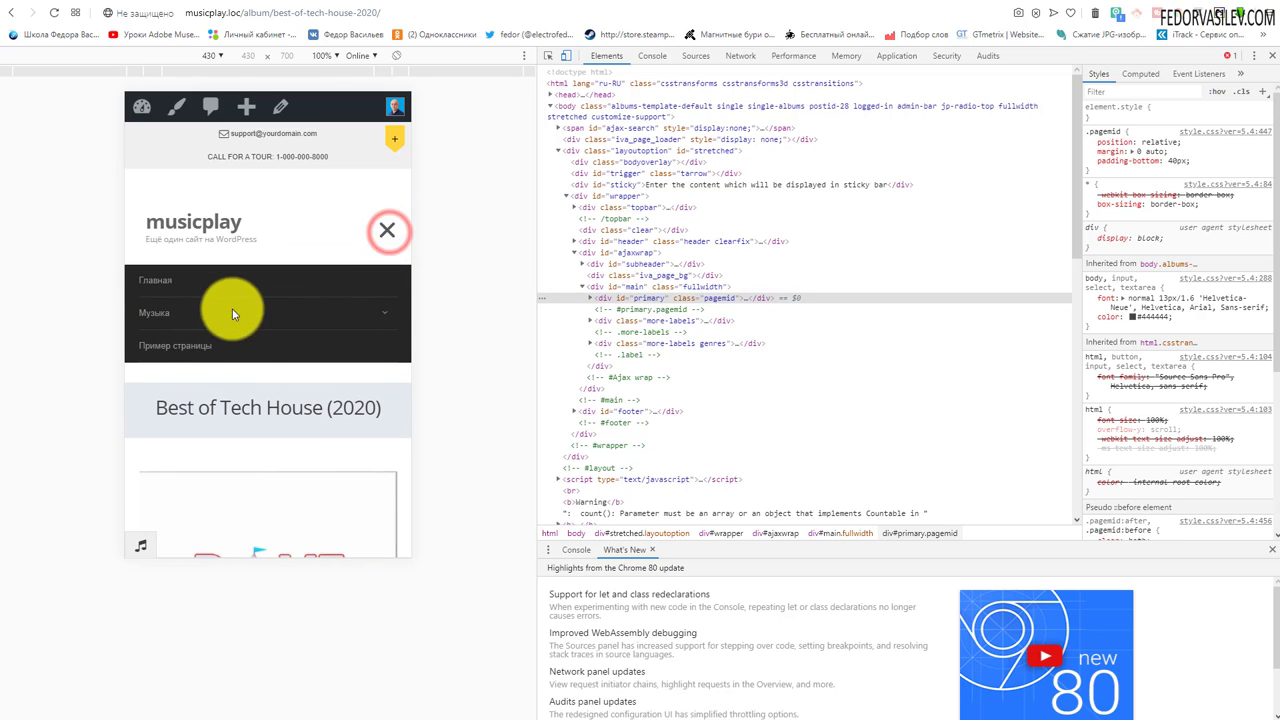
left_click(385, 228)
scroll(195, 289, "down", 4)
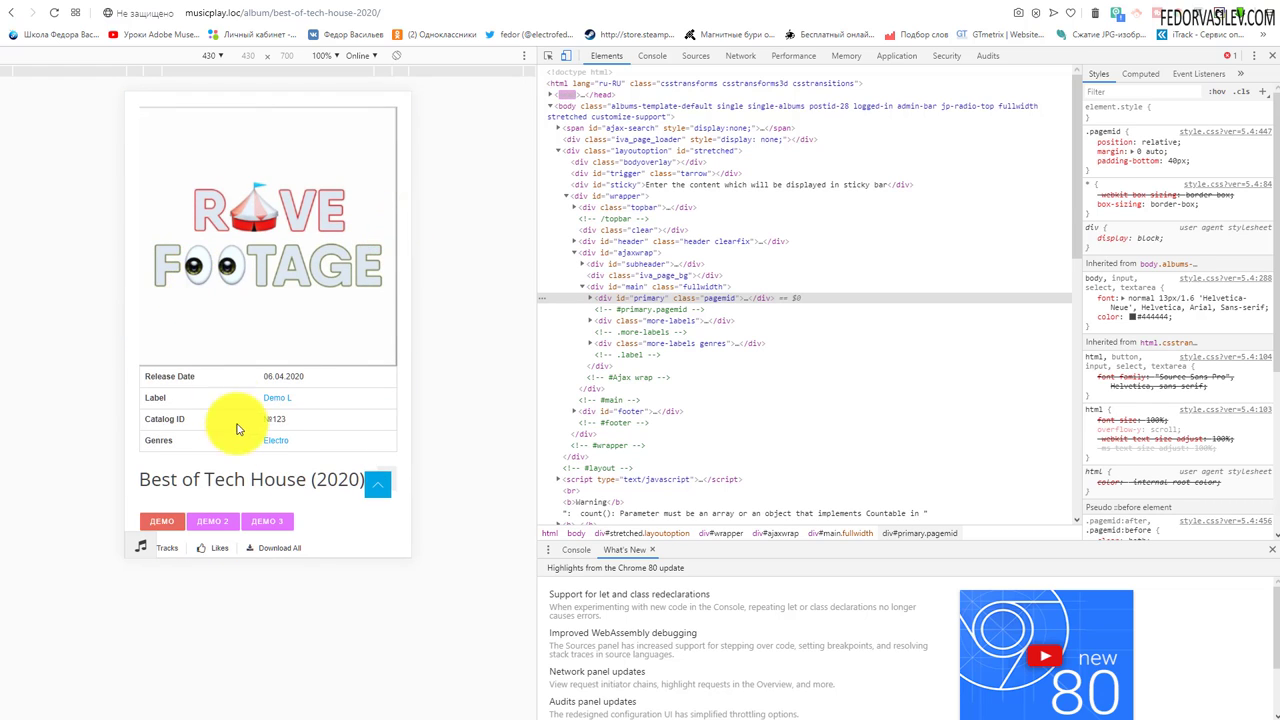
scroll(237, 426, "down", 4)
scroll(237, 421, "up", 4)
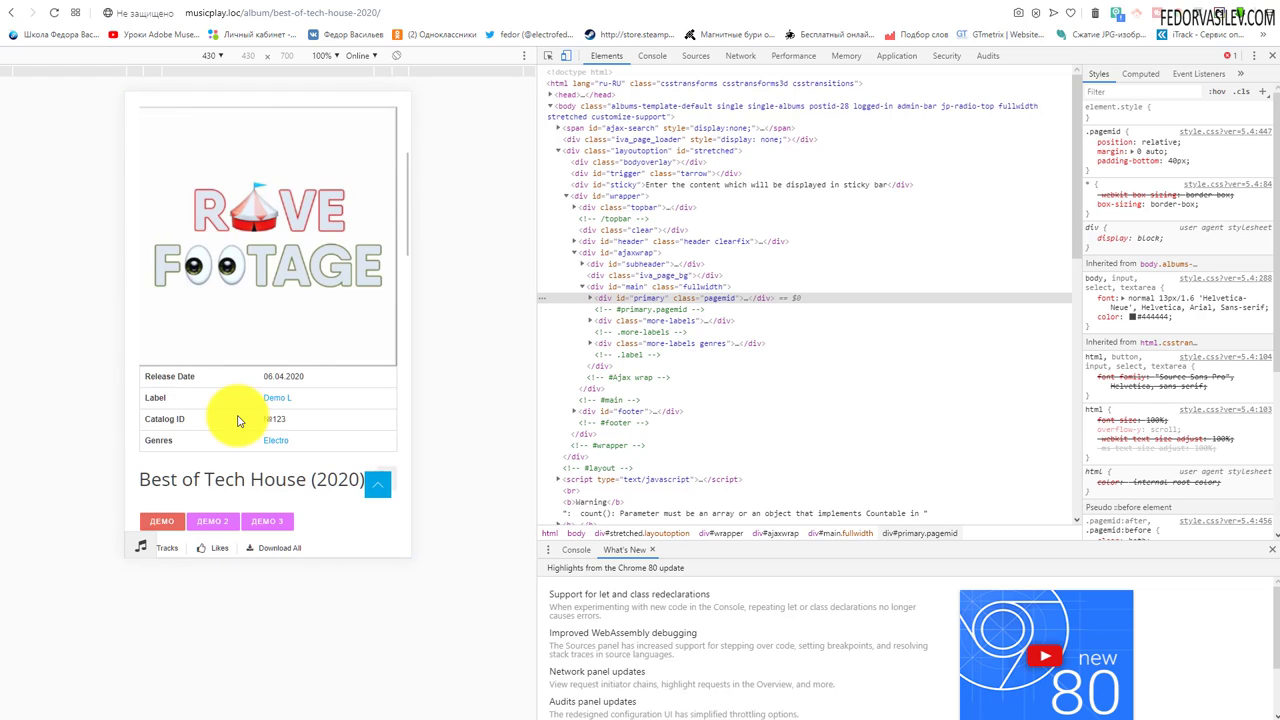
scroll(242, 421, "up", 3)
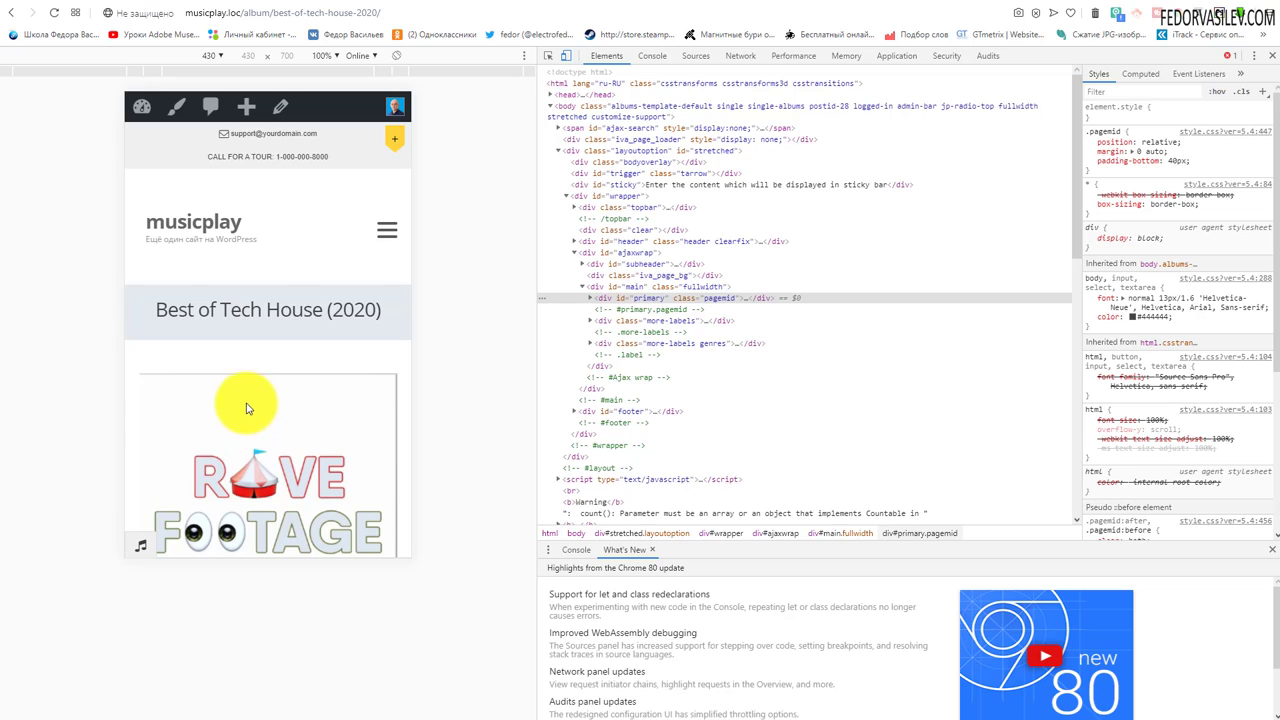
In the album editor, turn on the Disable option for the buttons, update the album and check the public page
scroll(250, 380, "down", 2)
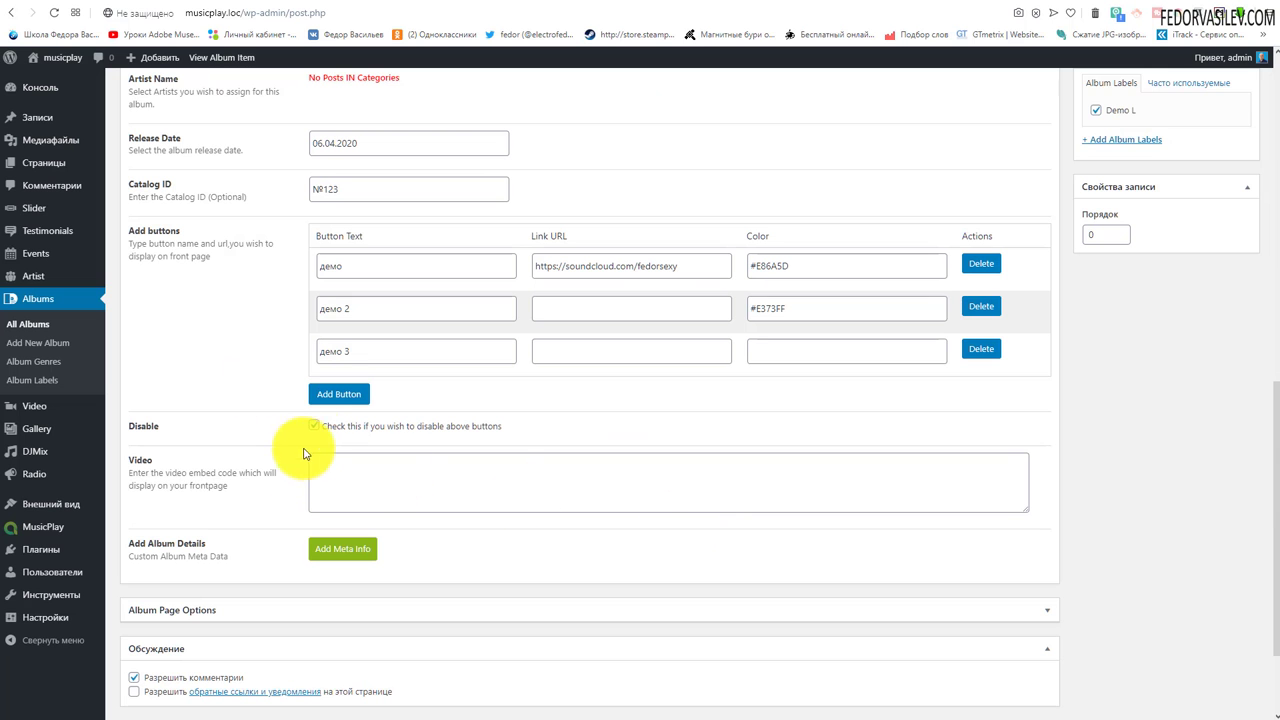
left_click(313, 427)
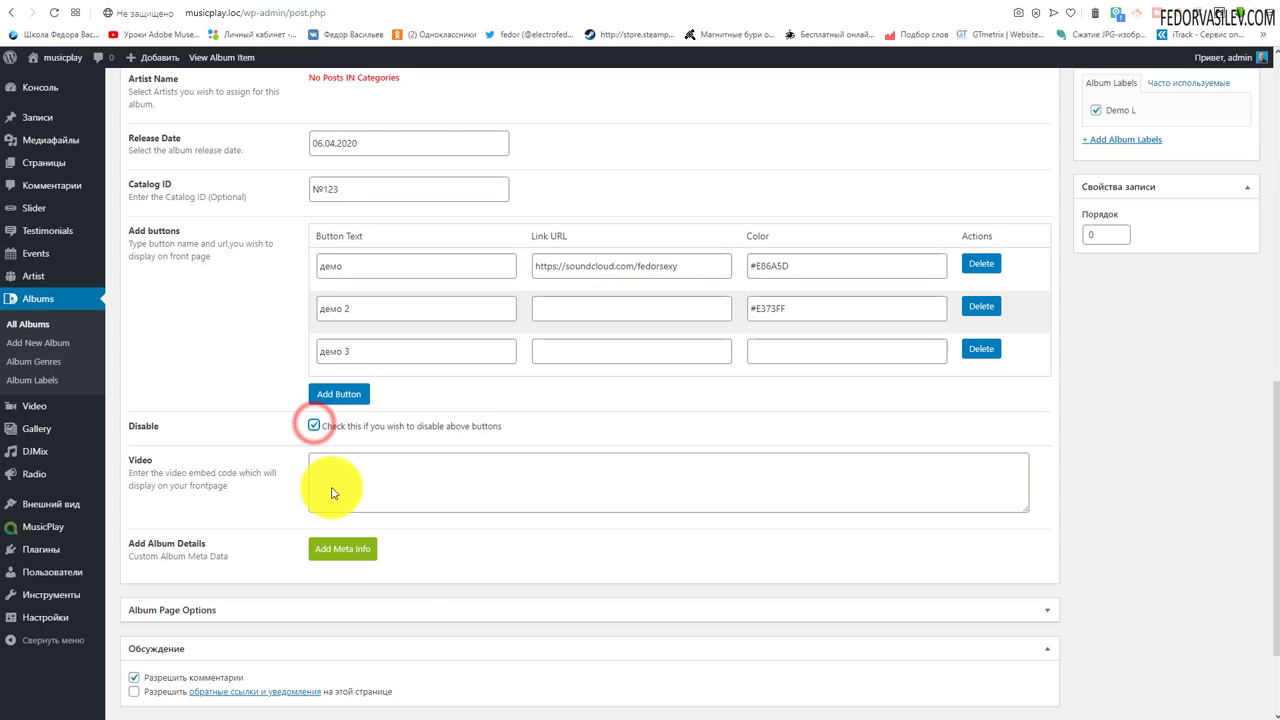
scroll(400, 530, "up", 1)
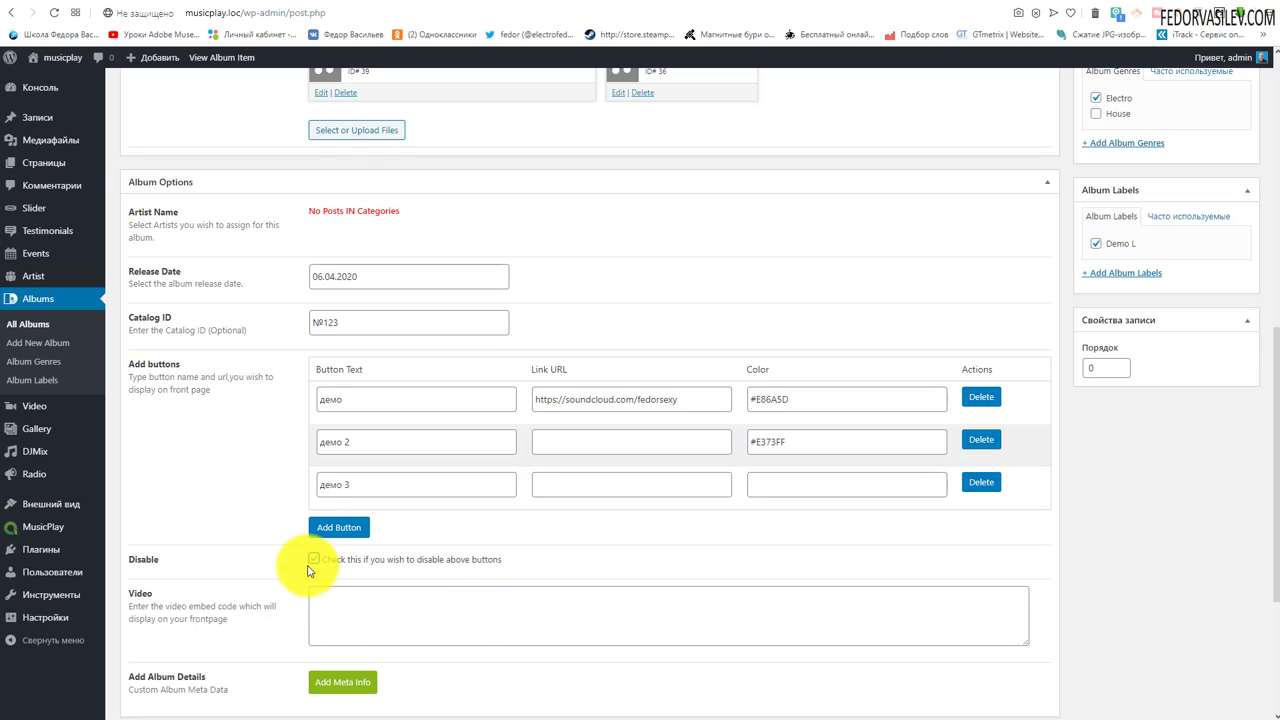
scroll(534, 537, "up", 2)
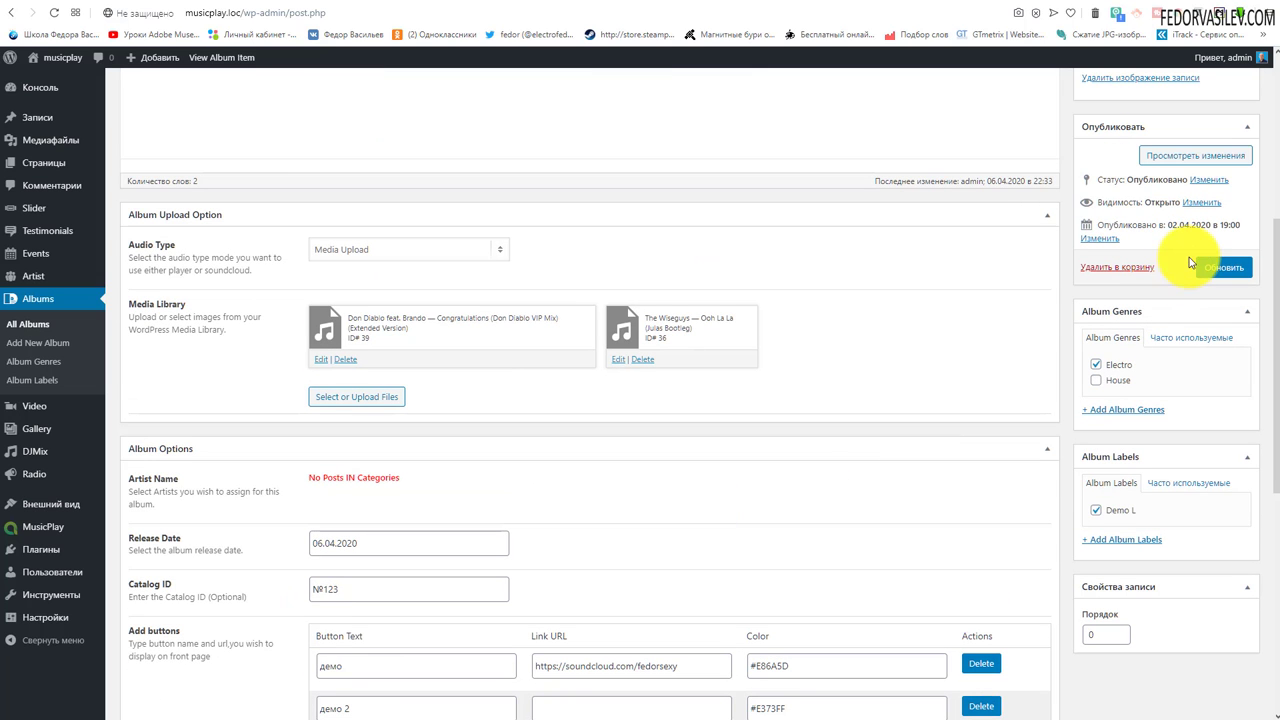
left_click(940, 2)
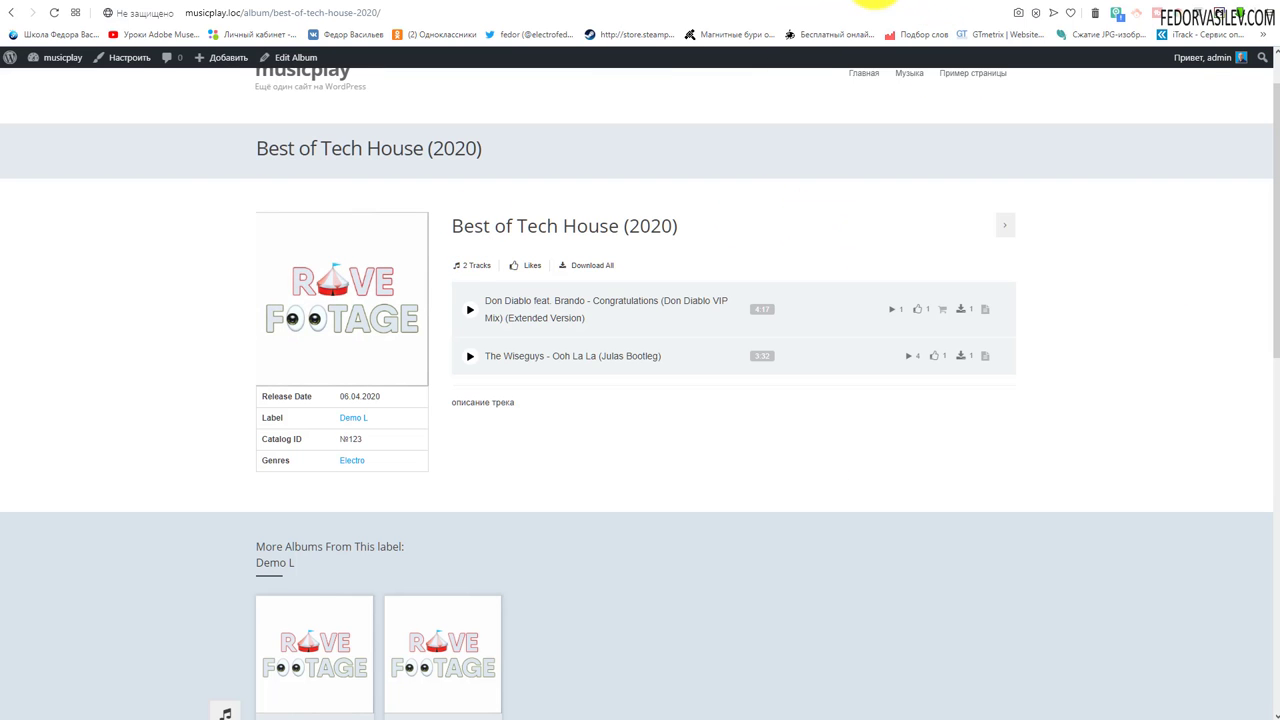
Compare the public page with the album editor once more and turn the Disable option for the buttons off
left_click(875, 2)
scroll(560, 320, "down", 2)
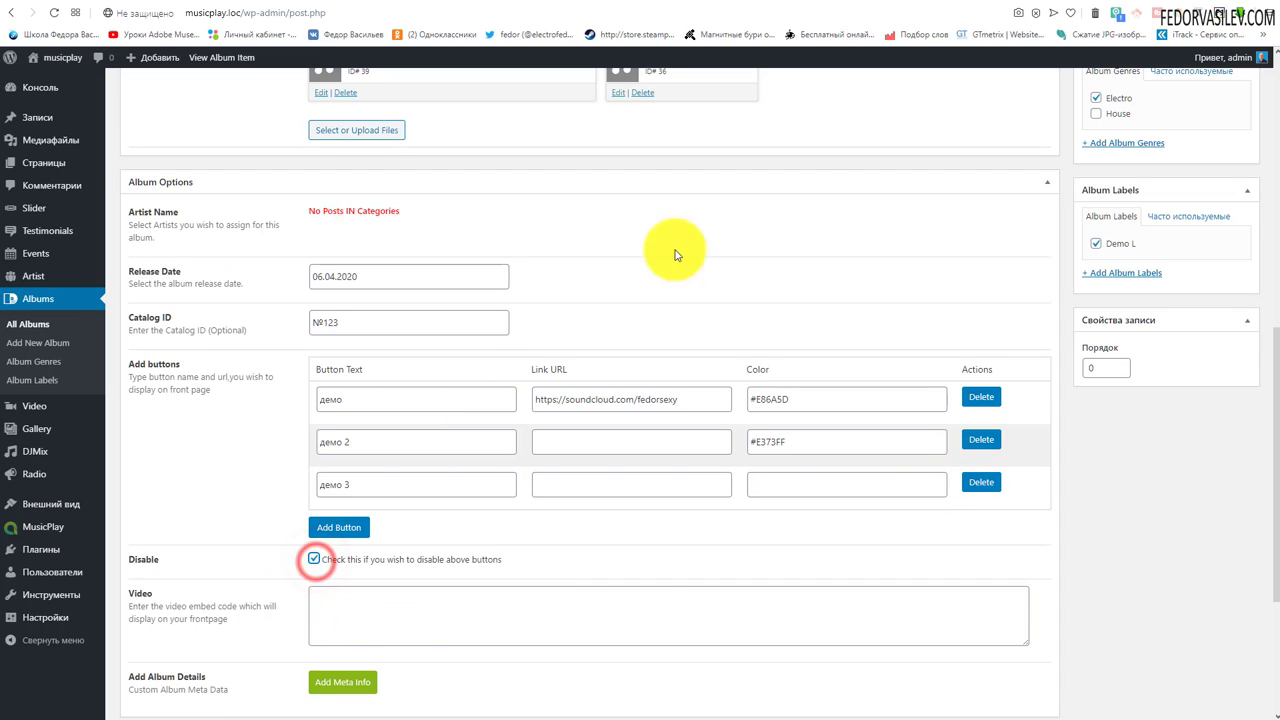
left_click(958, 2)
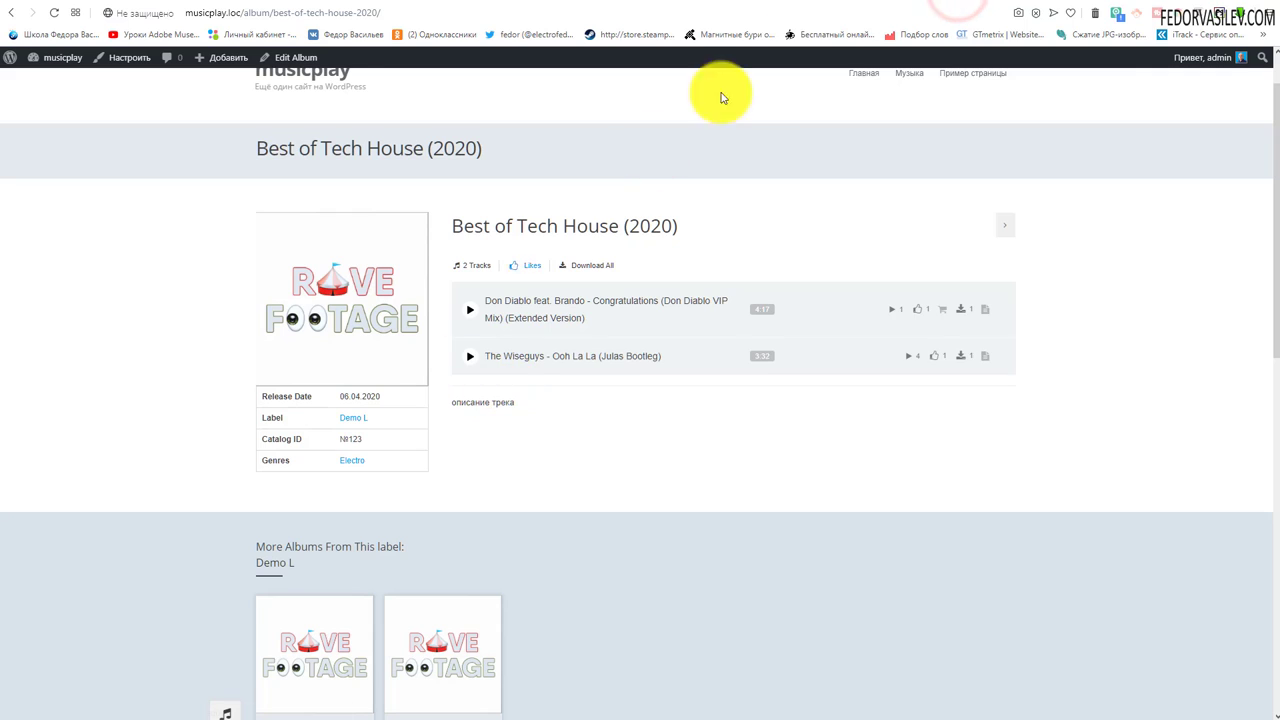
left_click(849, 4)
left_click(313, 558)
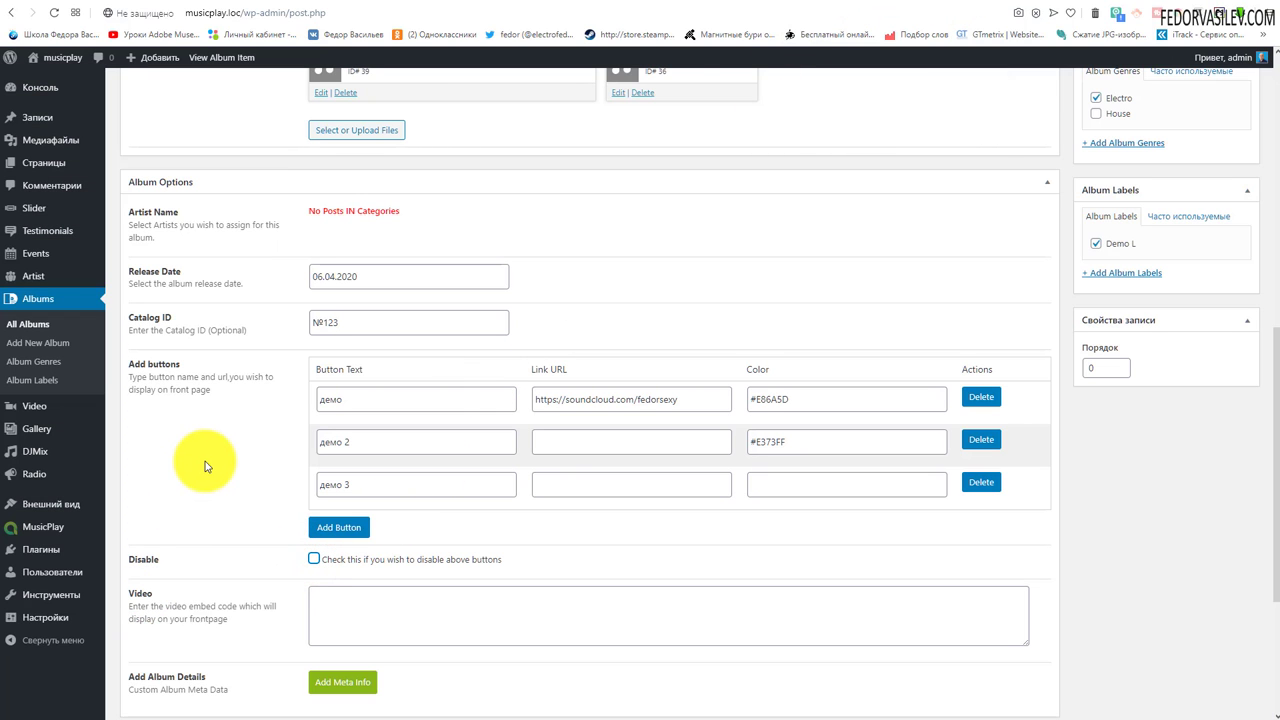
Switch to the YouTube channel and open its video Увеличиваем сеанс администратора в Joomla / Admin Session Extend for the album's Video field
scroll(205, 466, "down", 3)
left_click(357, 354)
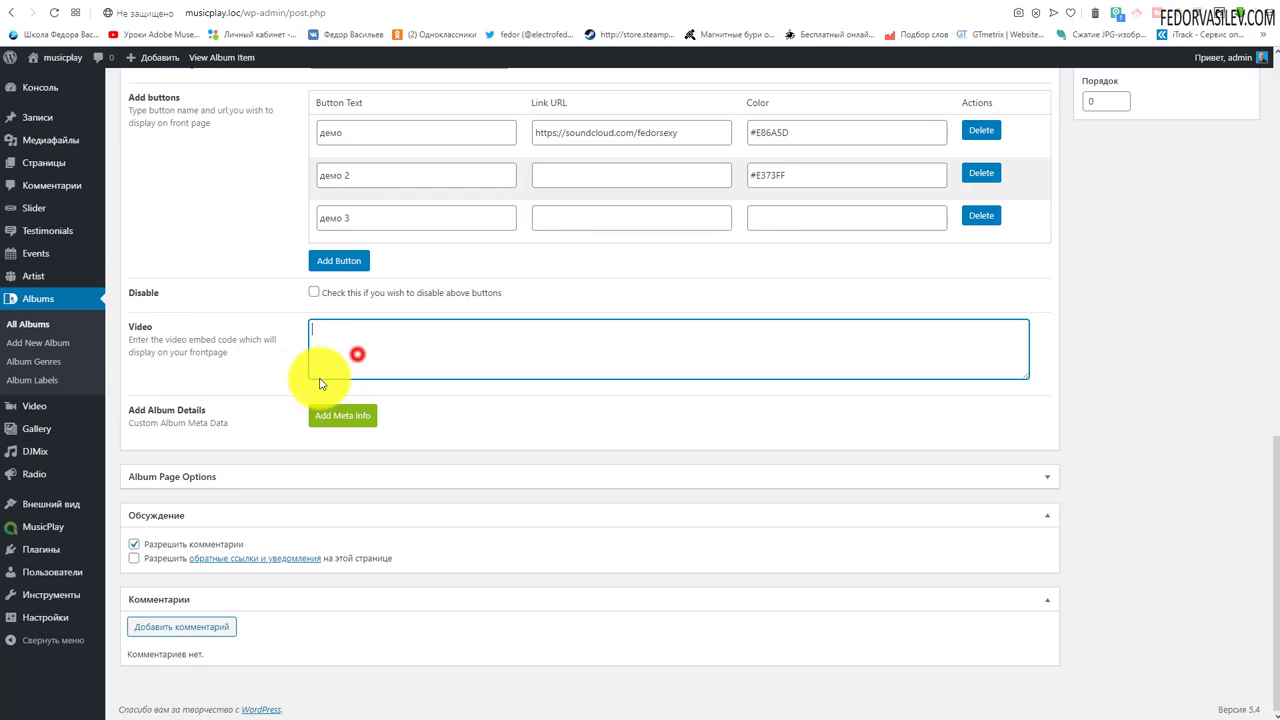
scroll(280, 410, "up", 2)
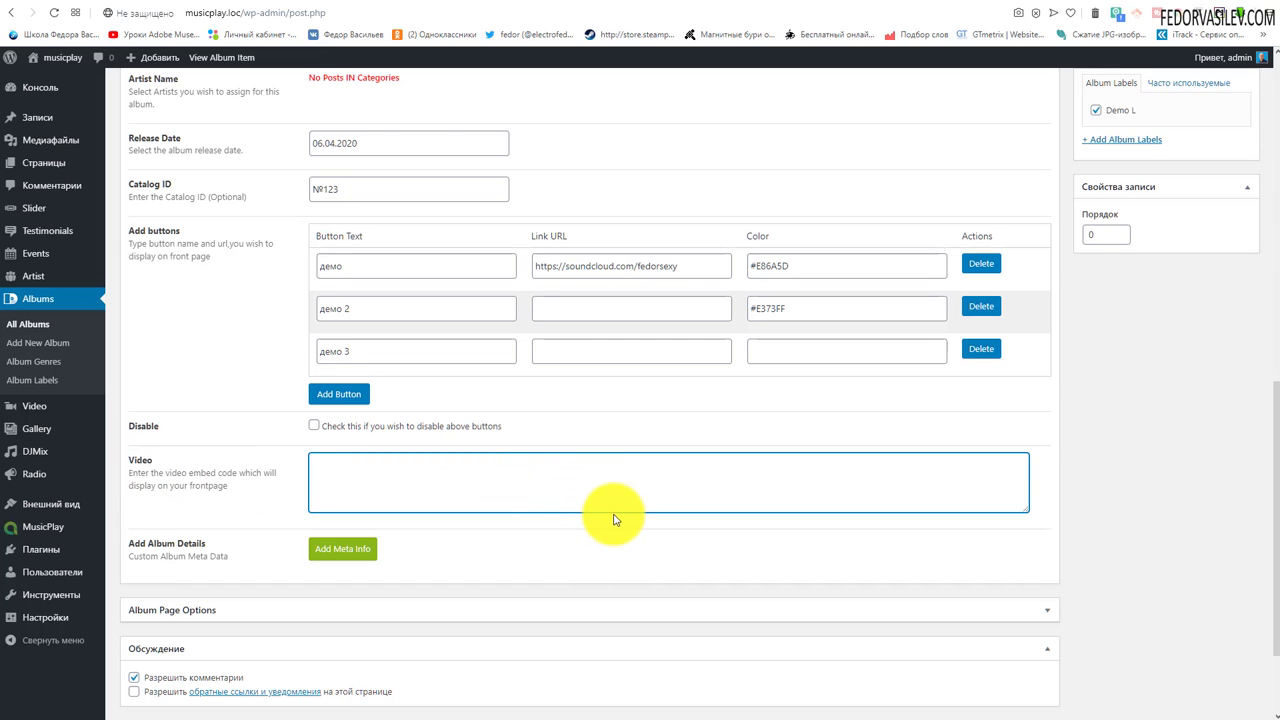
scroll(615, 520, "up", 9)
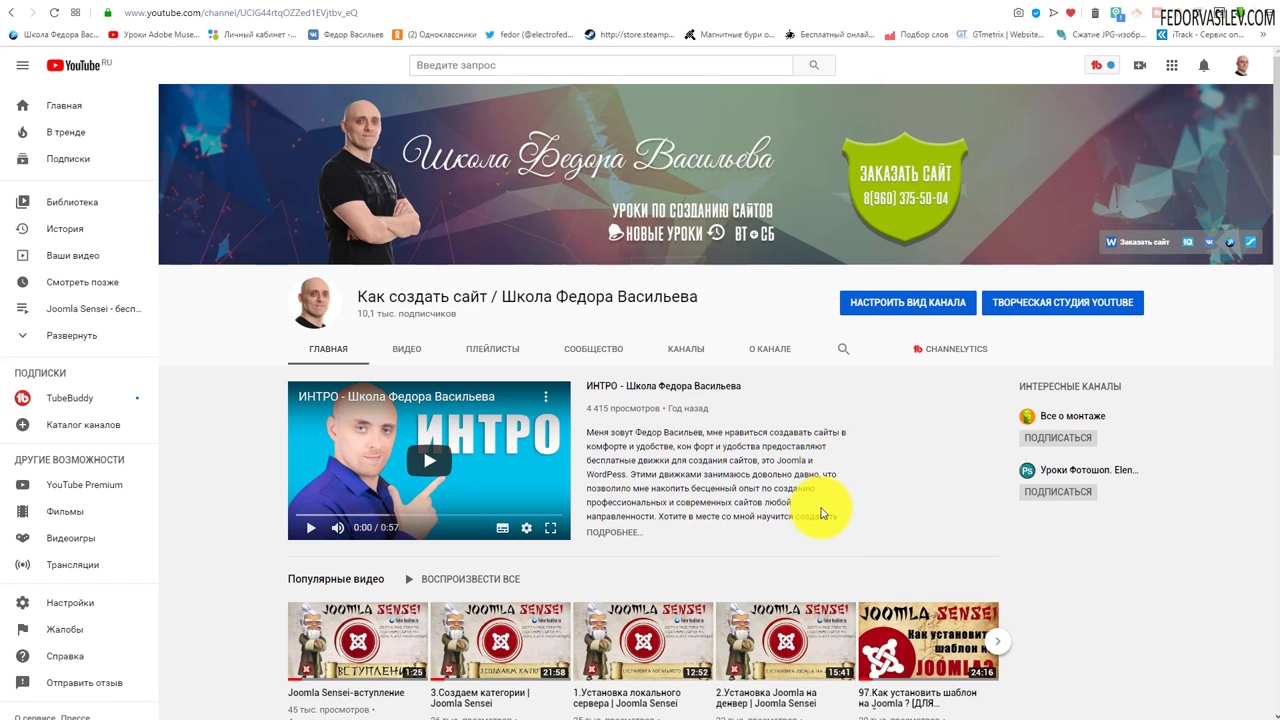
left_click(410, 346)
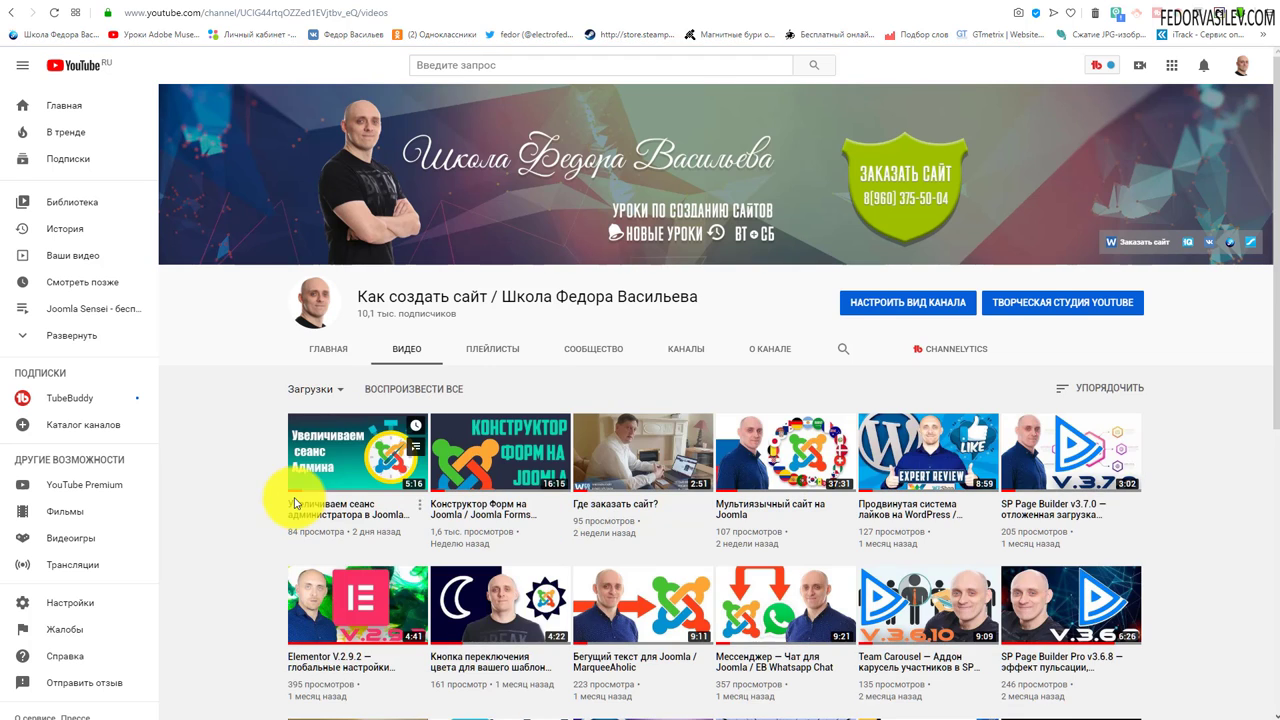
left_click(322, 445)
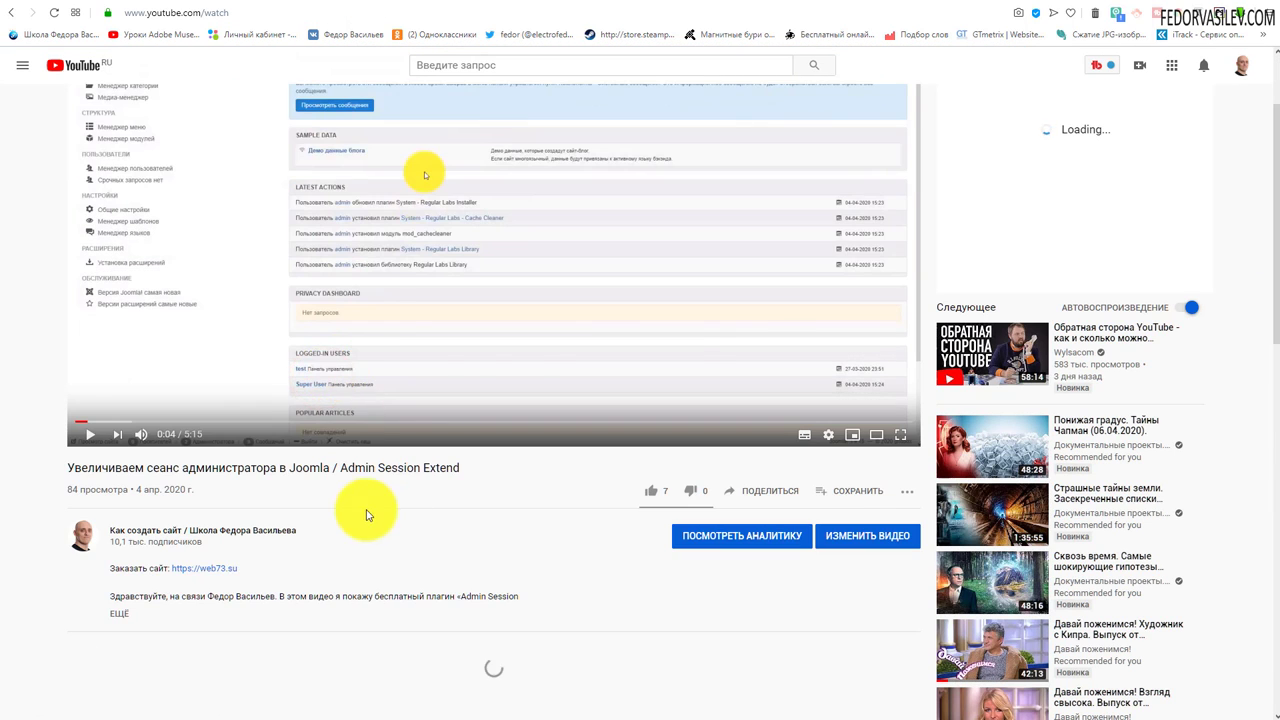
Display the video's embed code through its sharing options and copy the whole iframe code
scroll(429, 251, "down", 3)
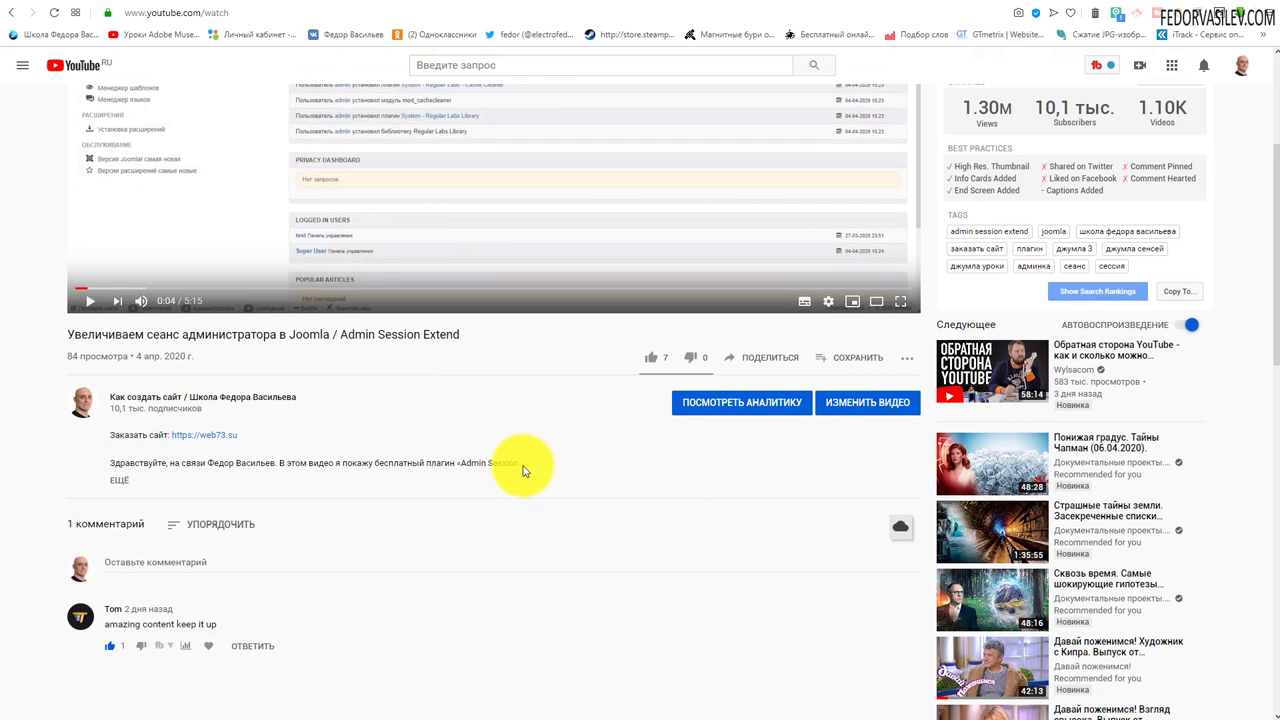
left_click(768, 362)
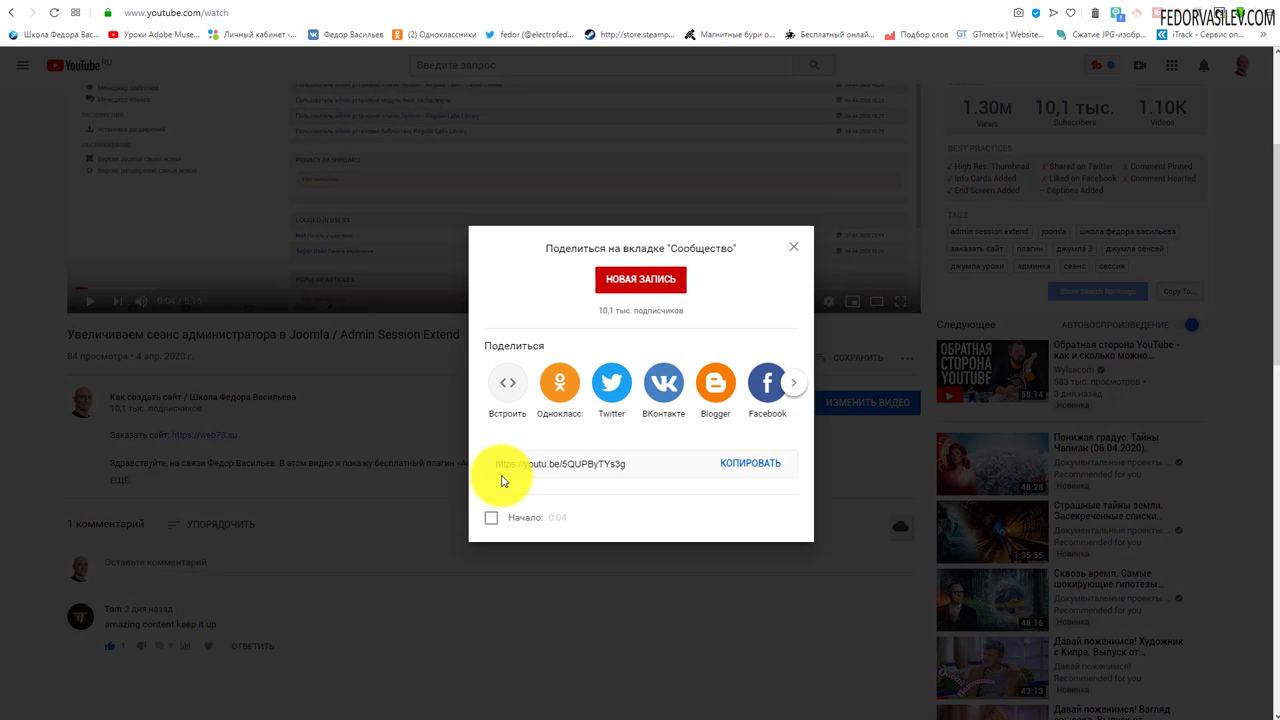
left_click(507, 387)
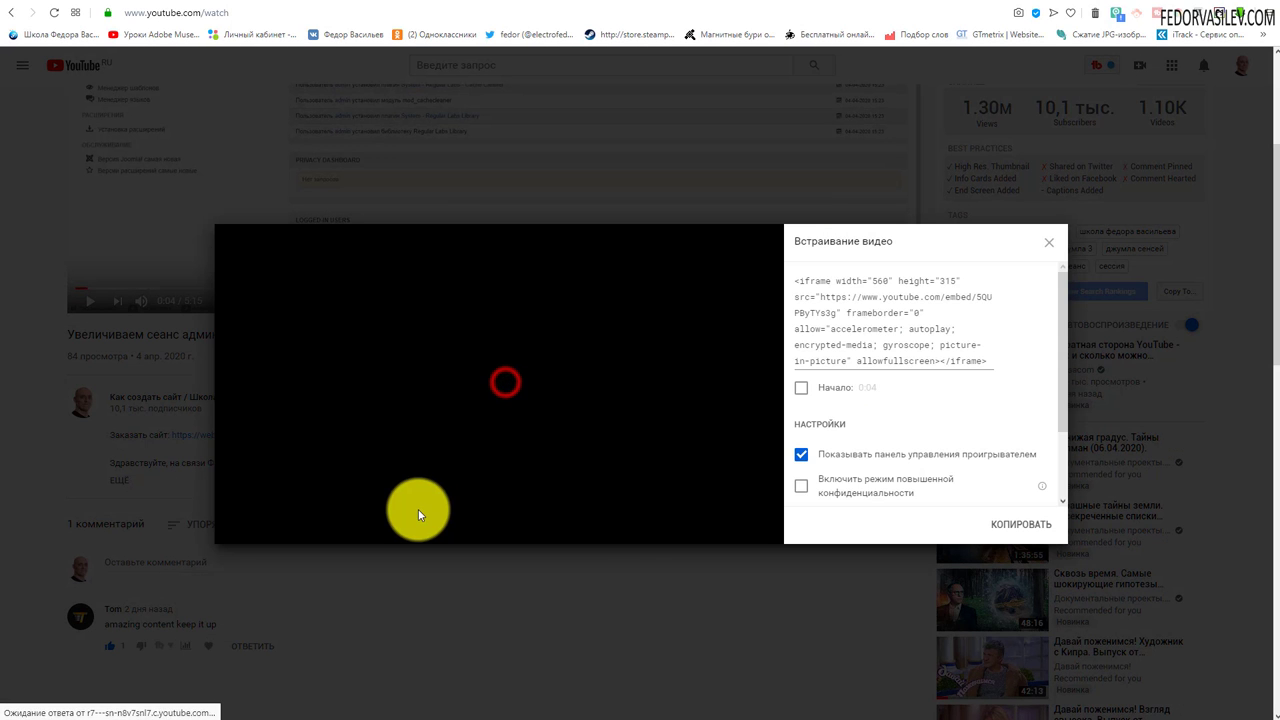
left_click(818, 302)
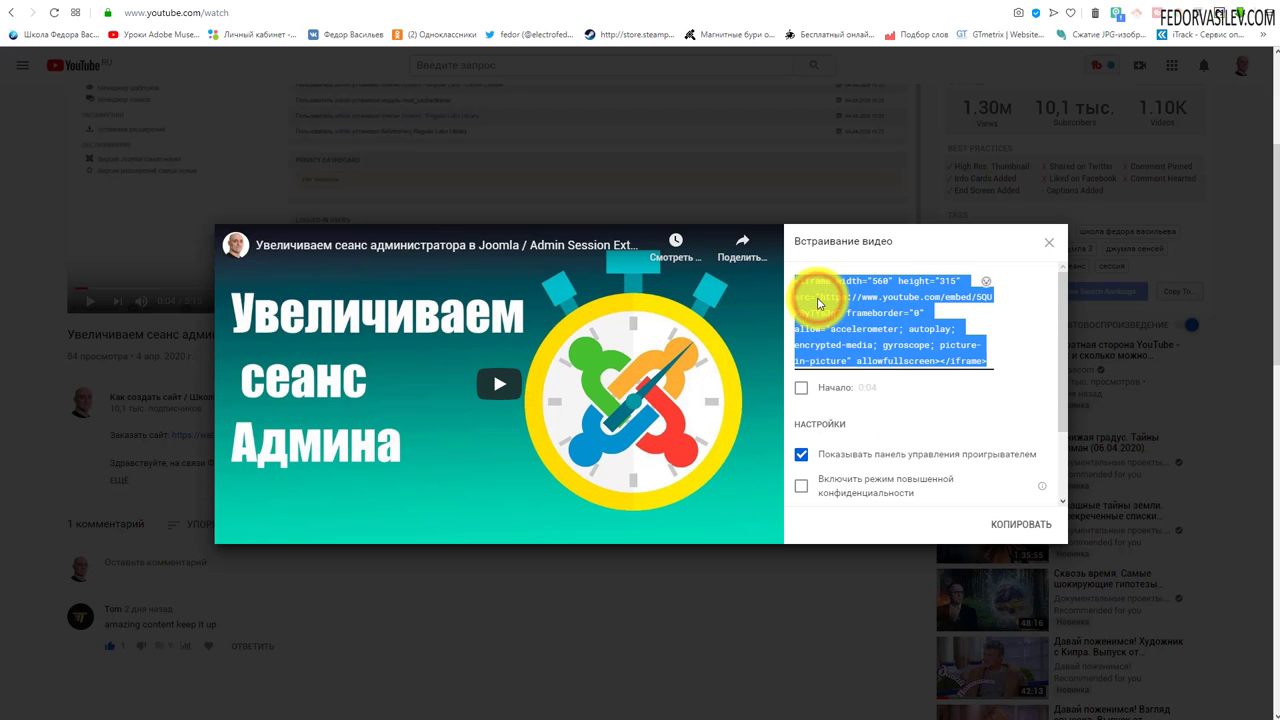
right_click(818, 302)
left_click(856, 340)
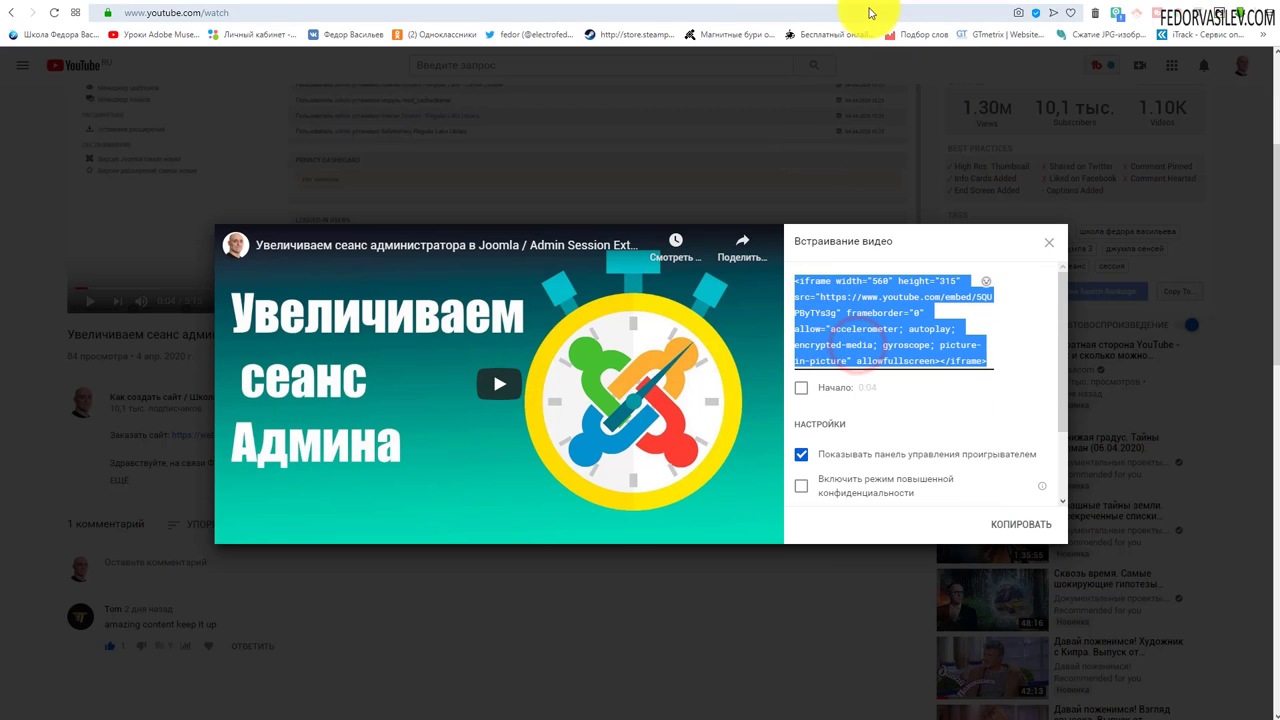
Return to the album editor, paste the YouTube iframe code into the Video field and update the album
key("ctrl+Tab")
scroll(456, 428, "down", 4)
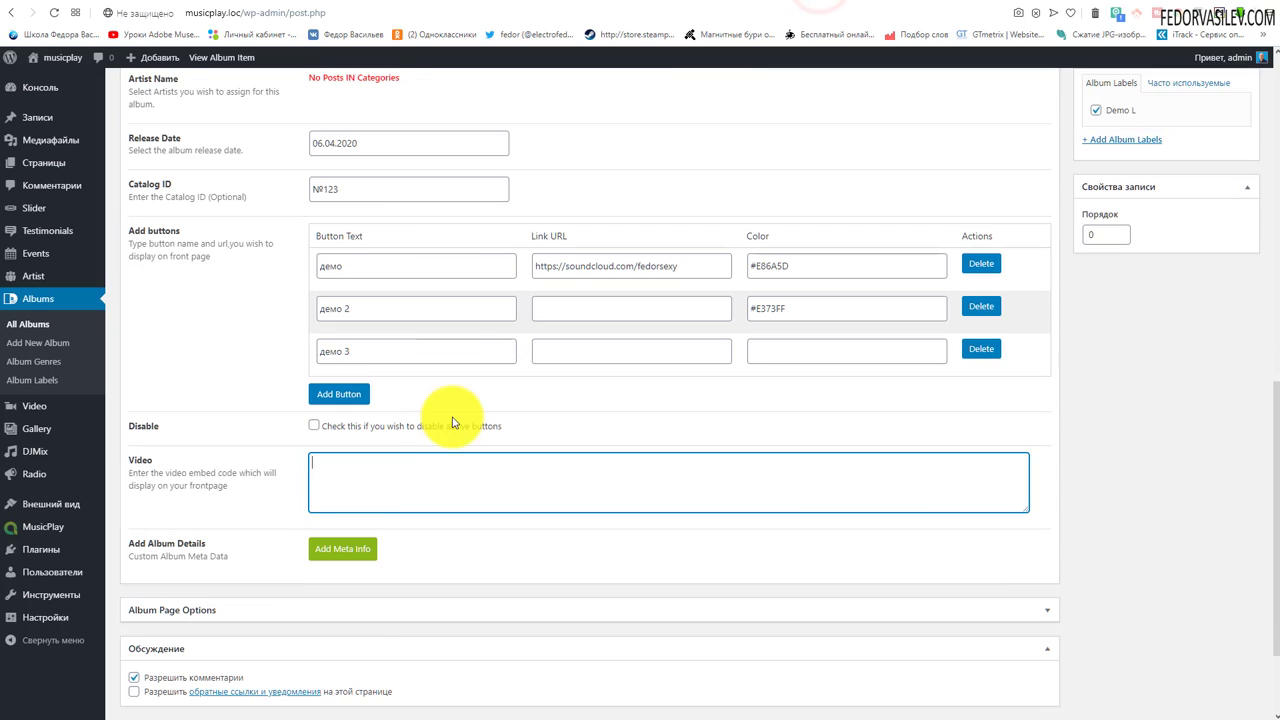
right_click(363, 467)
left_click(403, 566)
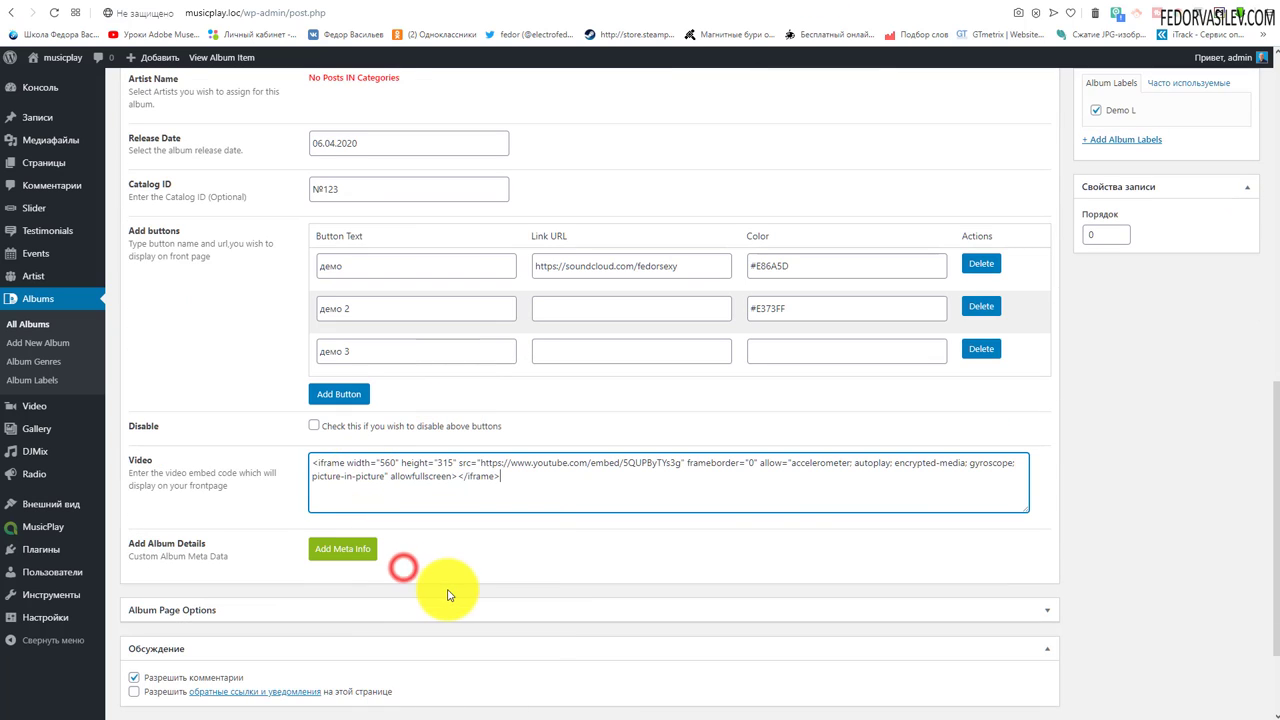
scroll(790, 534, "up", 4)
left_click(1223, 201)
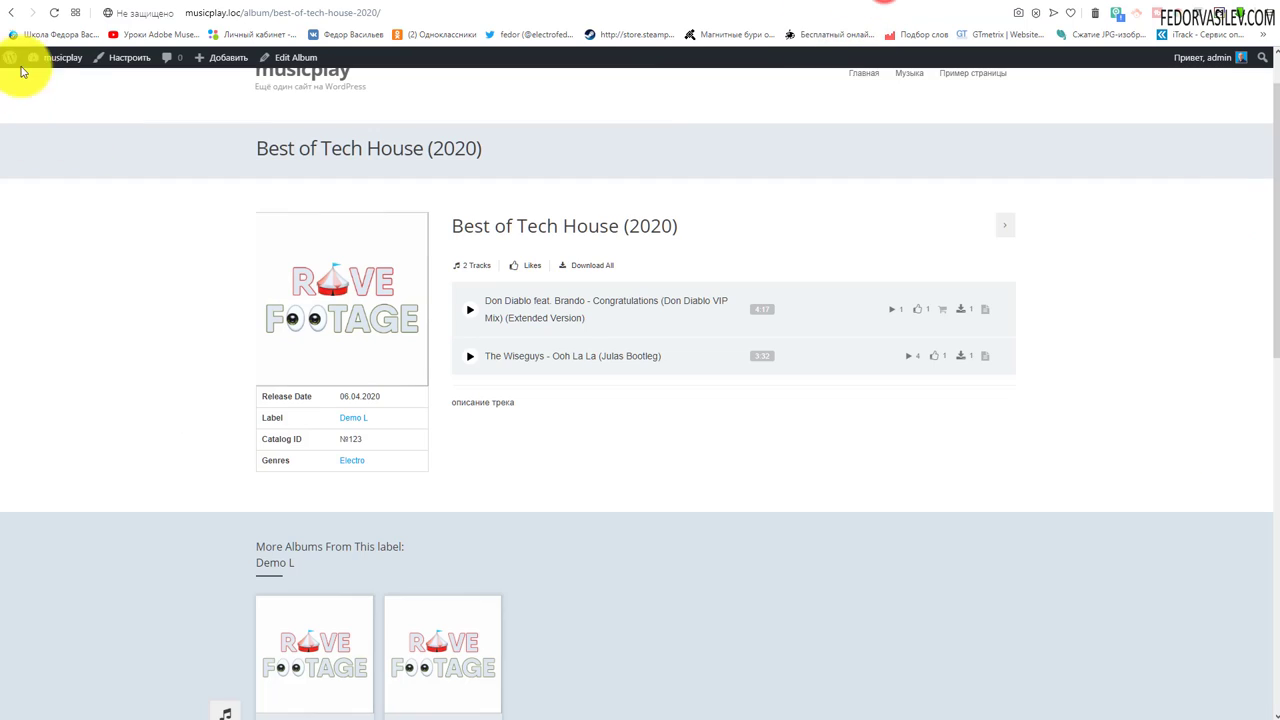
Reload the album's public page and play the embedded video in full screen
left_click(54, 12)
scroll(621, 425, "down", 1)
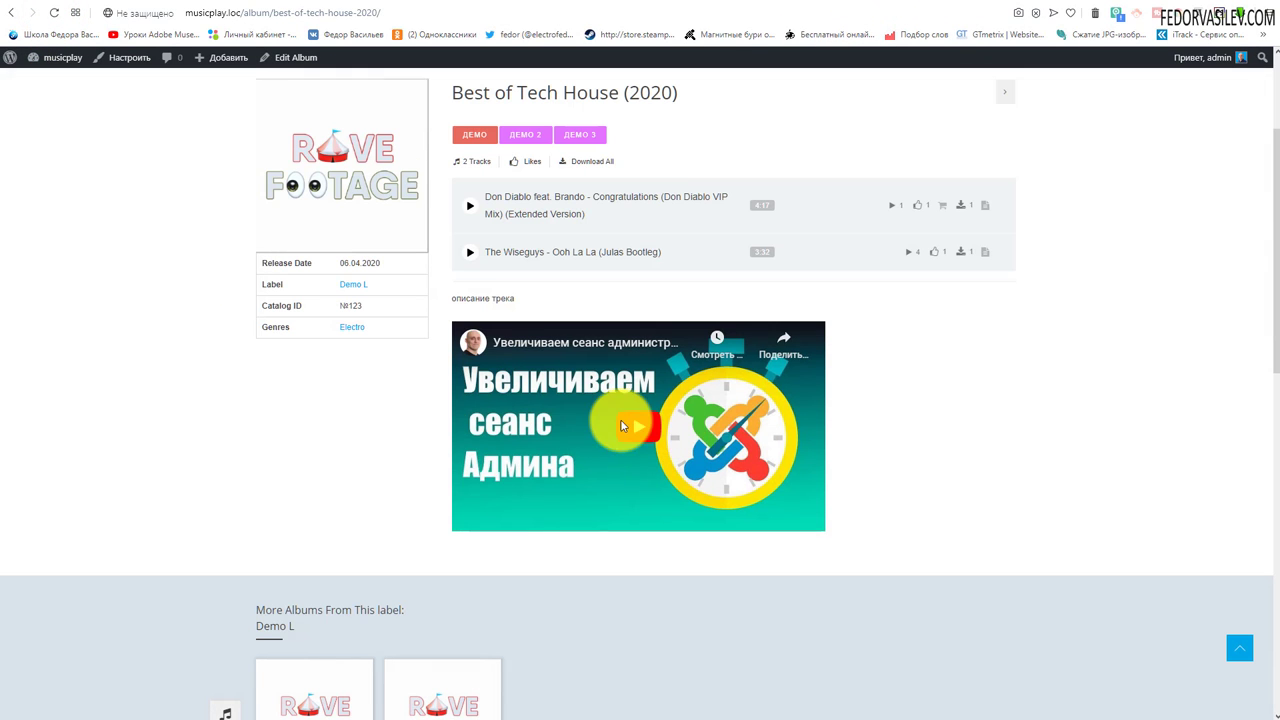
scroll(524, 375, "up", 1)
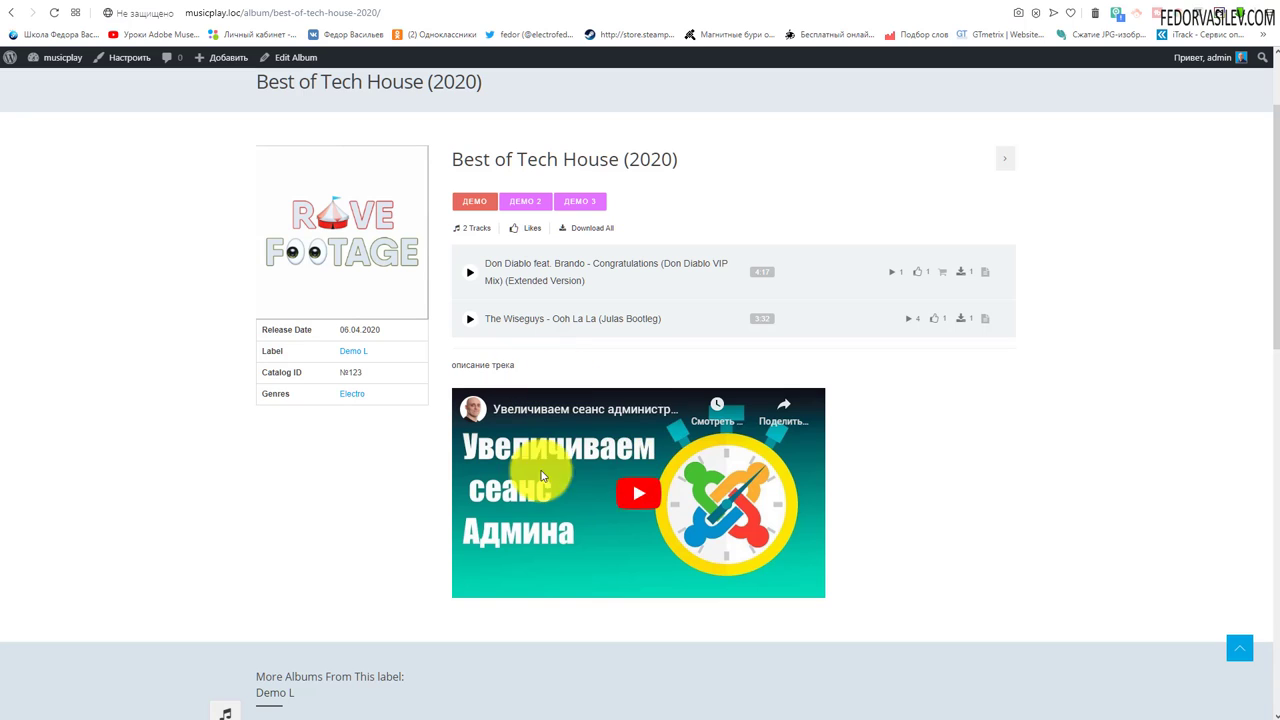
left_click(634, 492)
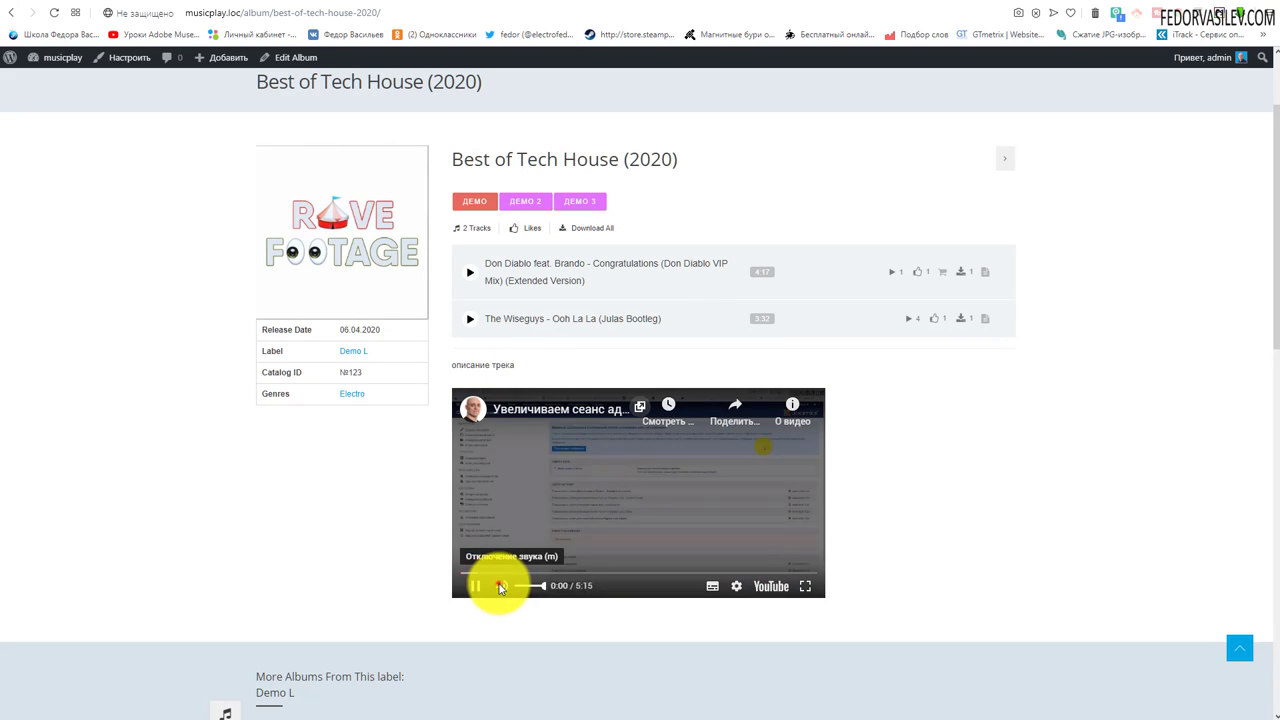
left_click(805, 586)
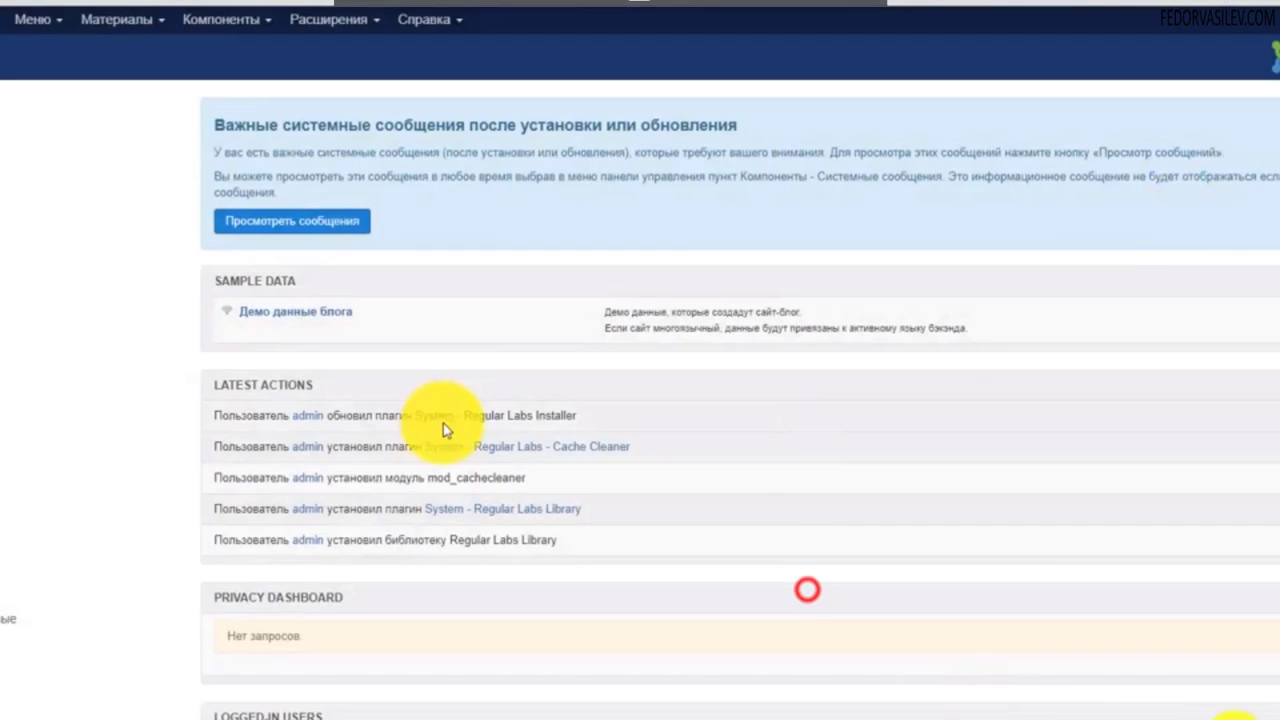
Leave the full-screen video and add an album detail labelled "Название:" with the value "демо" in the album editor
key("Escape")
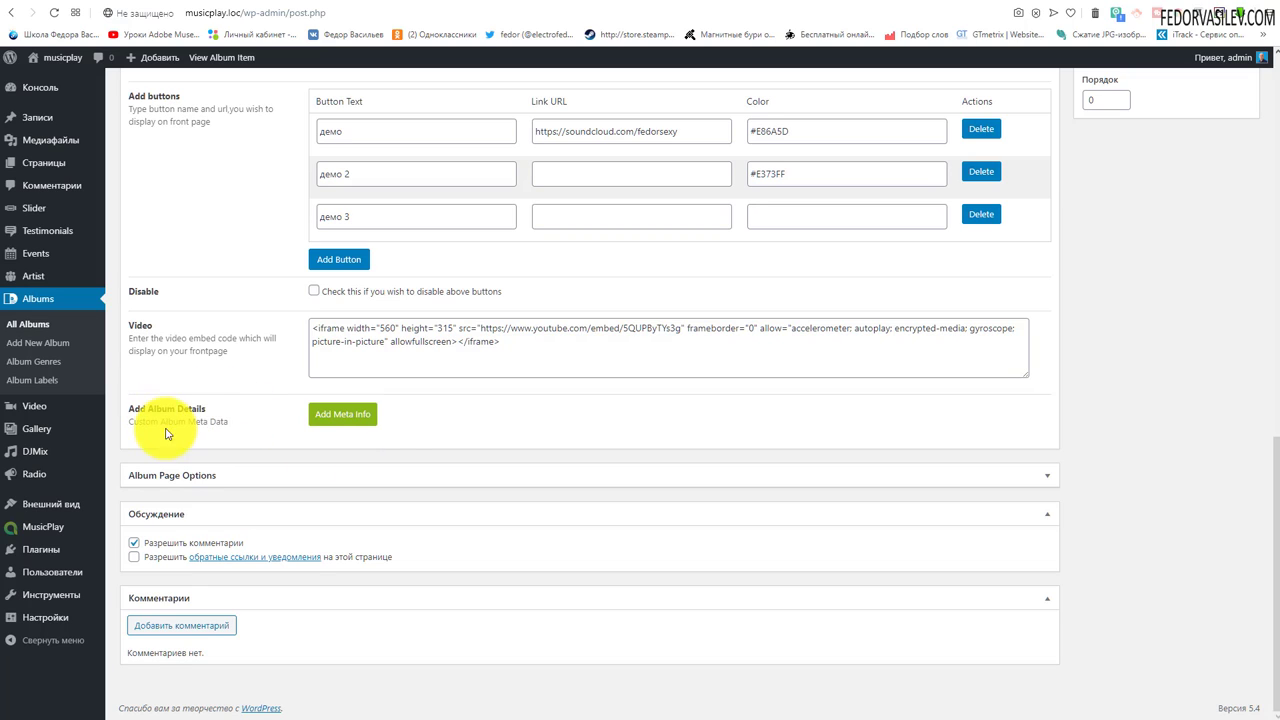
scroll(249, 334, "up", 10)
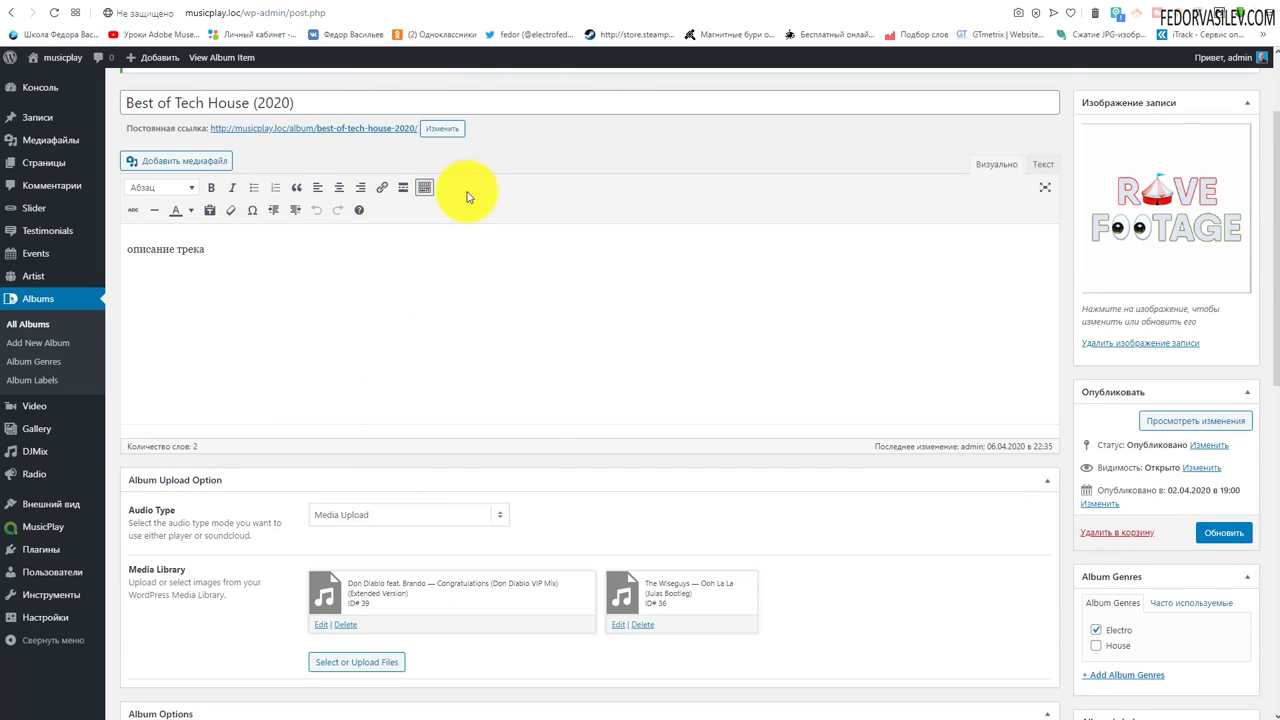
scroll(466, 197, "down", 3)
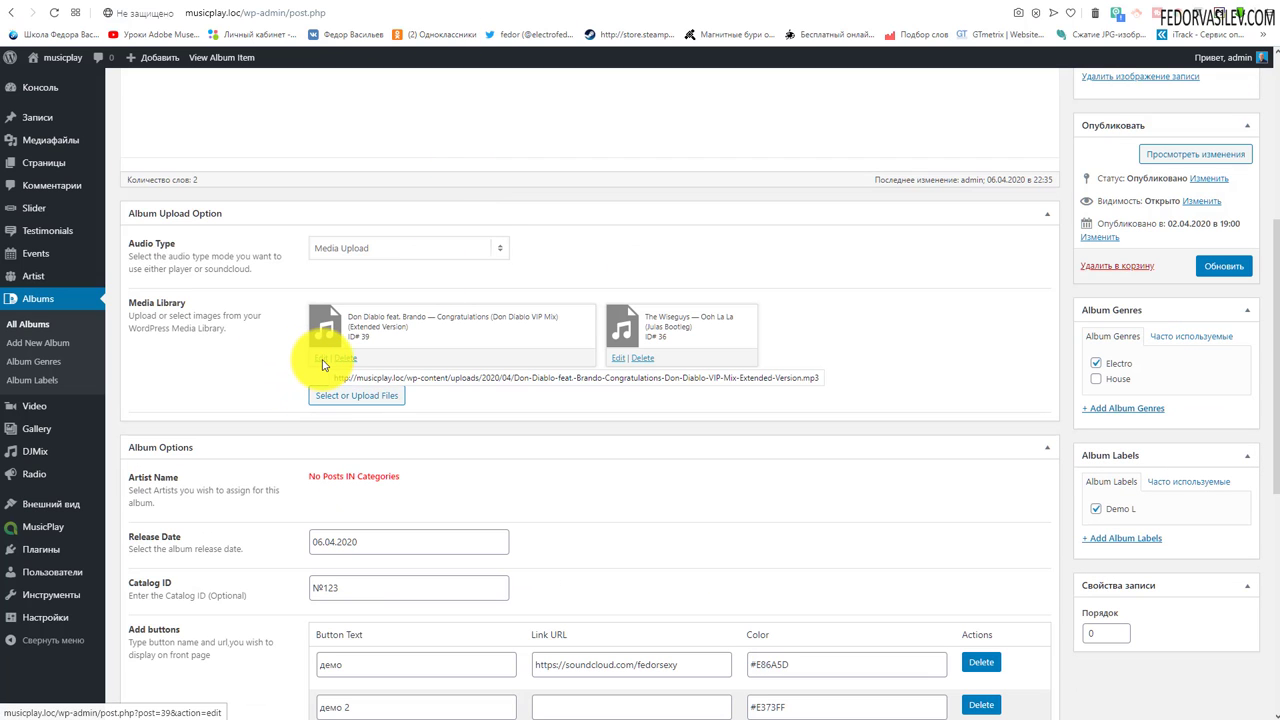
scroll(322, 365, "down", 5)
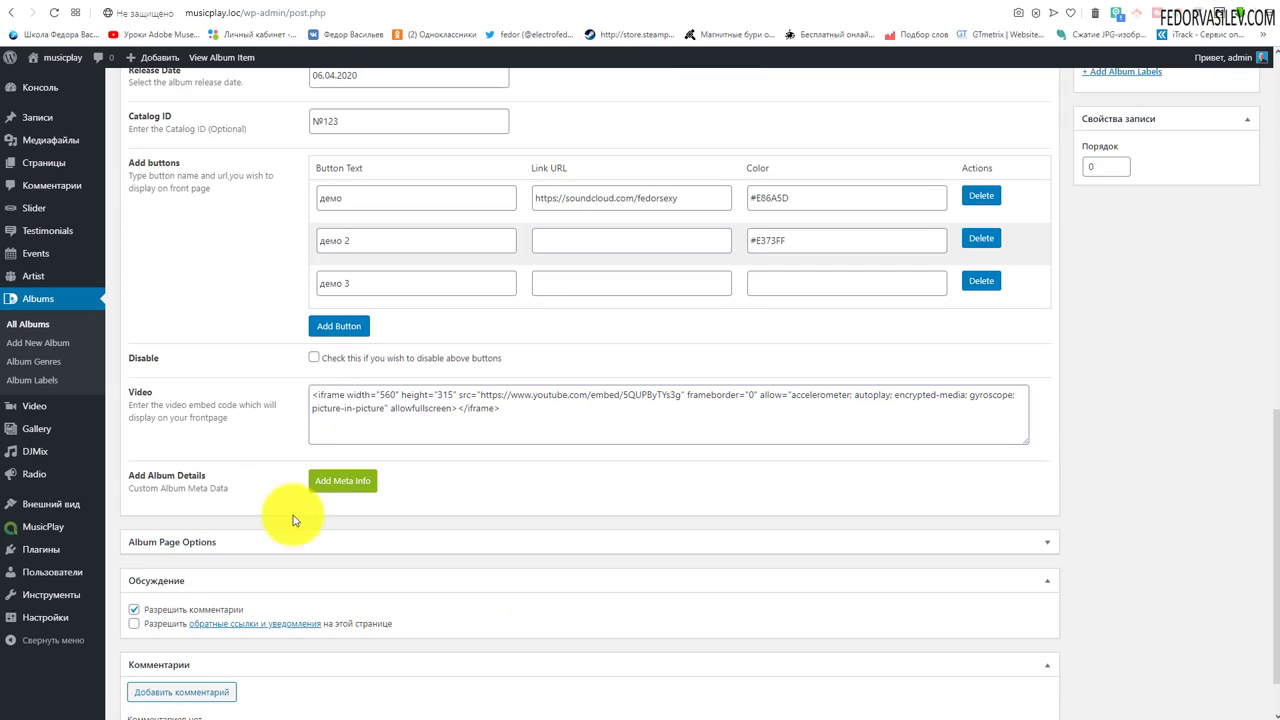
left_click(330, 481)
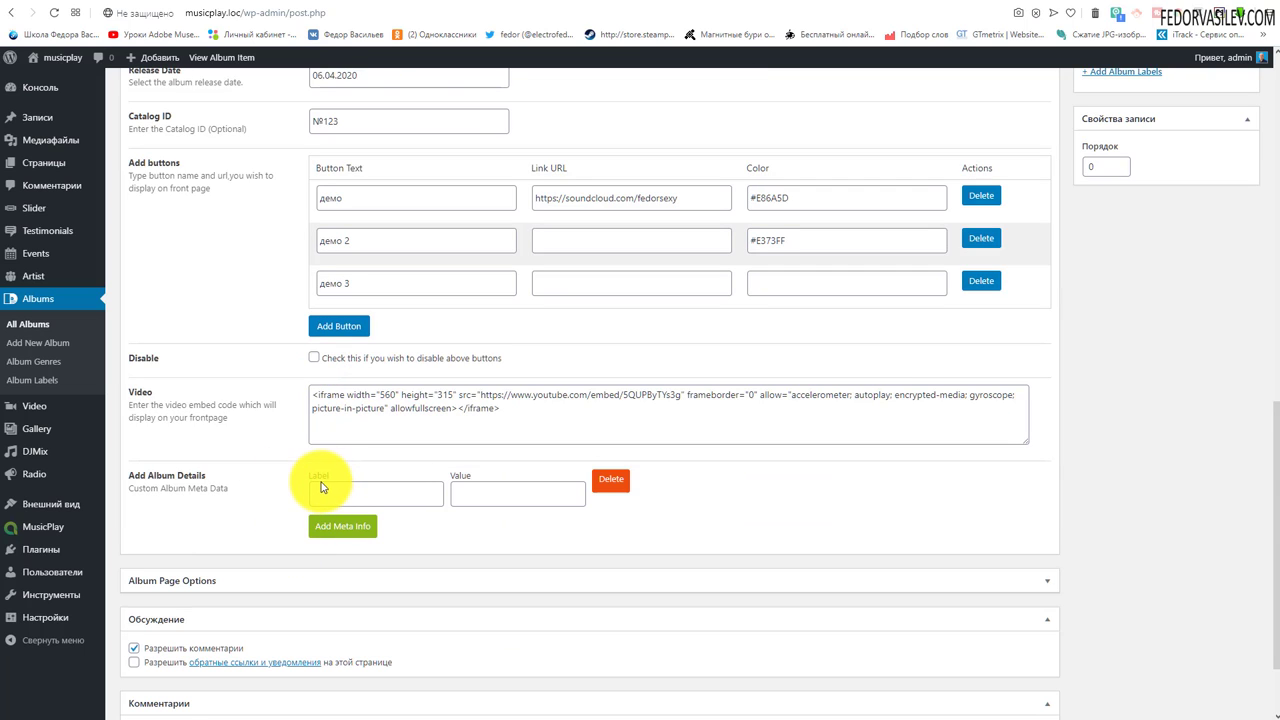
type("Название")
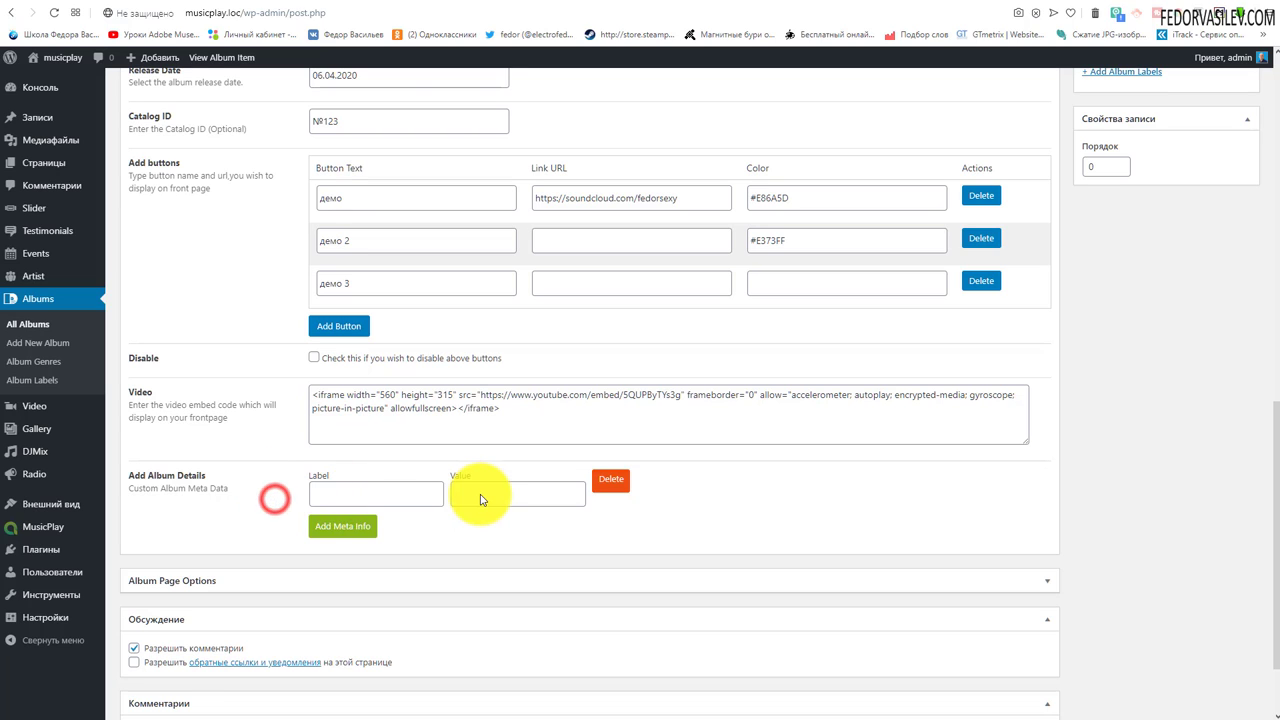
left_click(365, 493)
type(":")
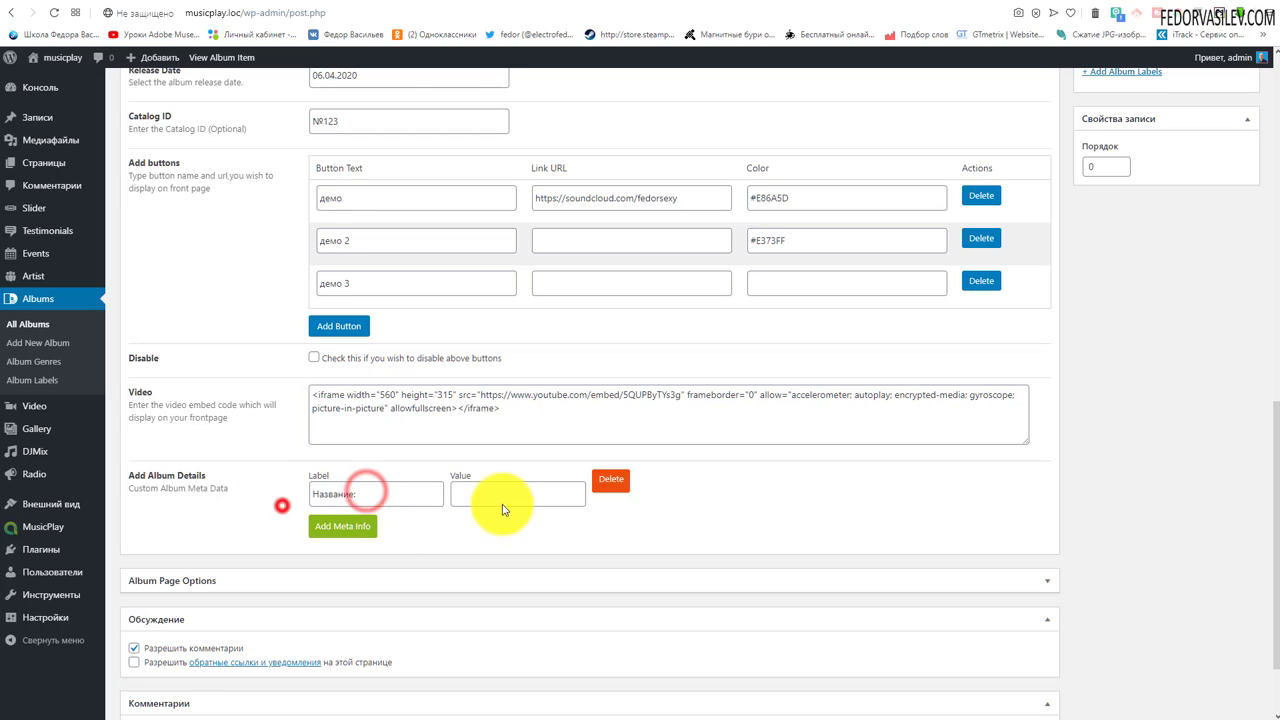
left_click(503, 508)
type("демо")
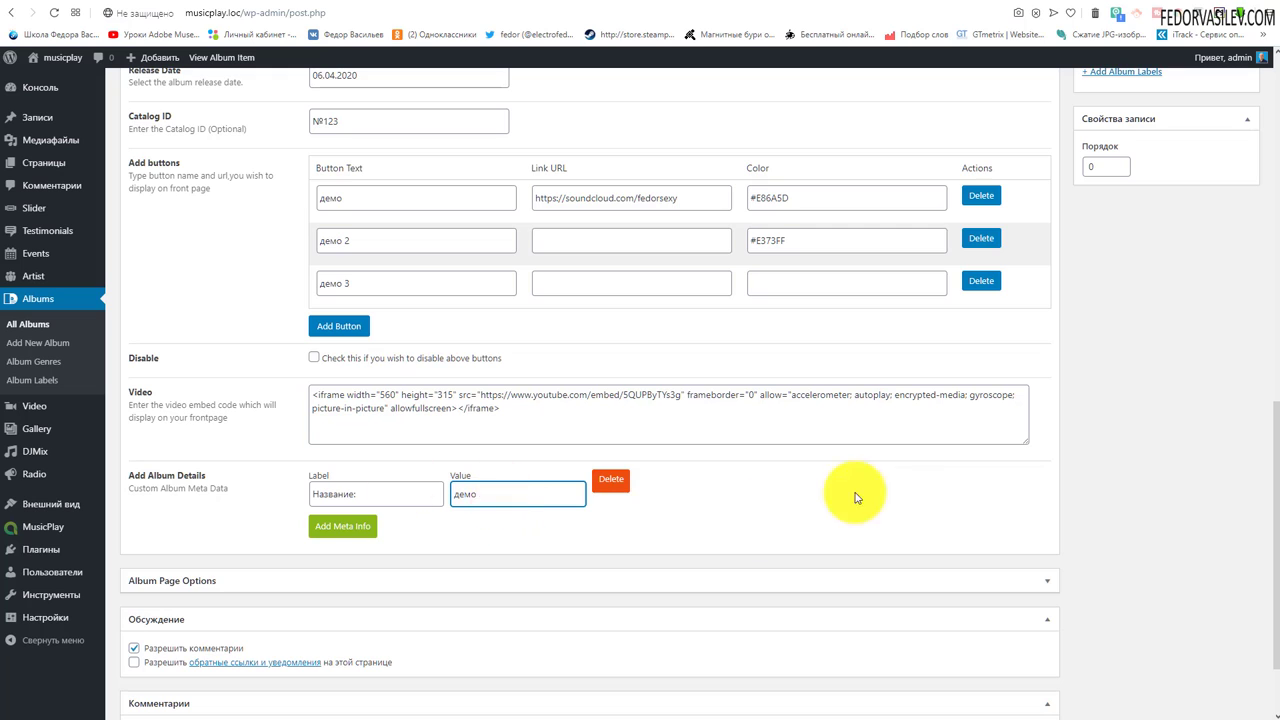
Update the album and reload its public page to check the added detail in the information table
scroll(1128, 323, "up", 5)
left_click(1222, 333)
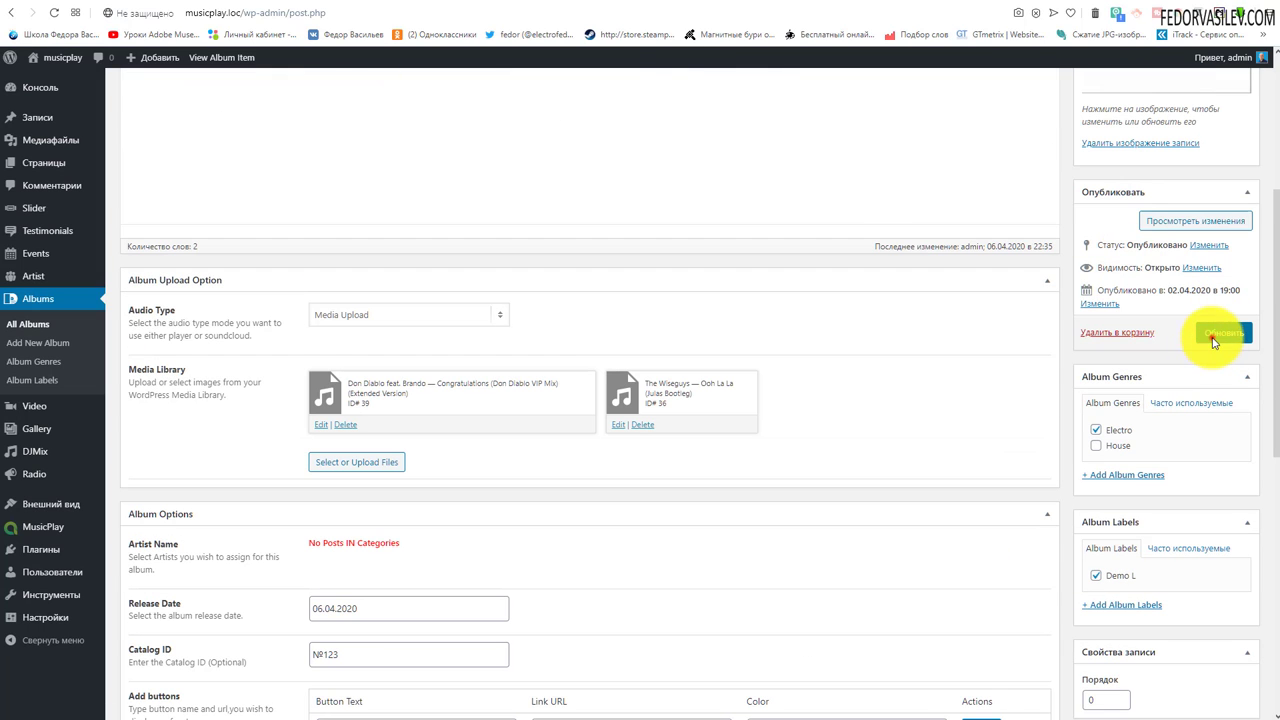
left_click(886, 3)
left_click(55, 12)
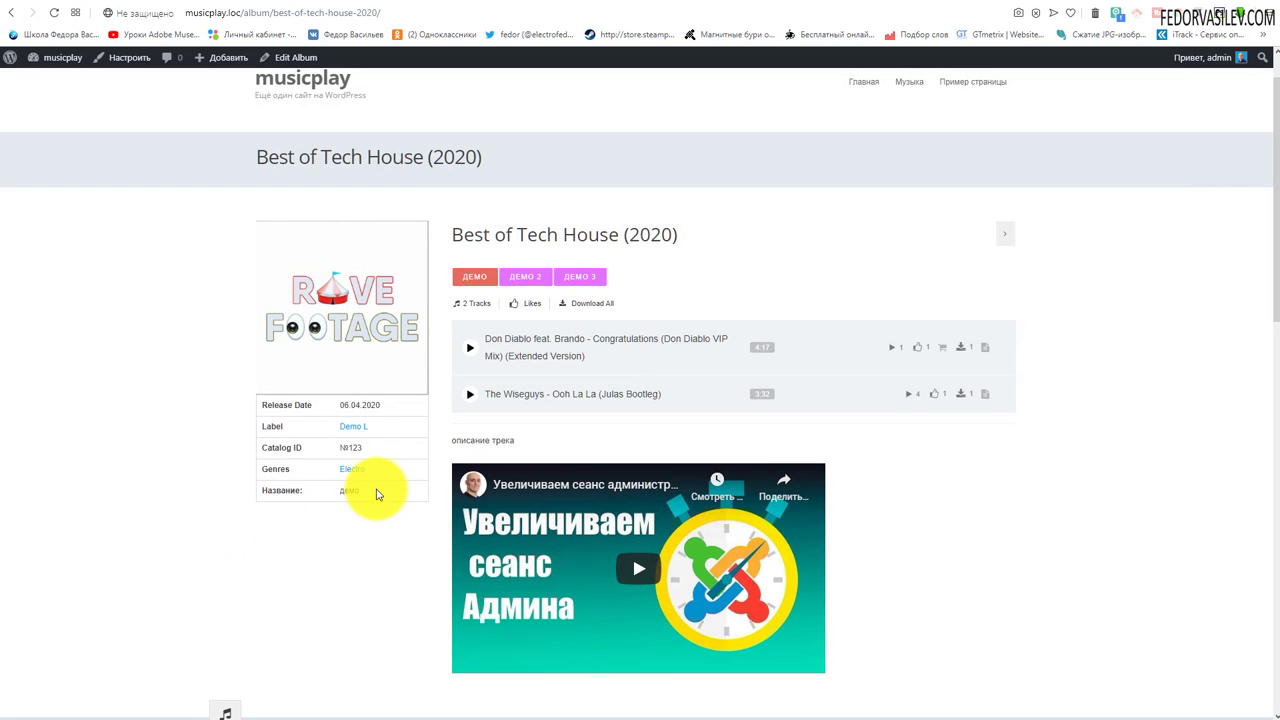
left_click_drag(377, 494, 263, 489)
left_click(309, 566)
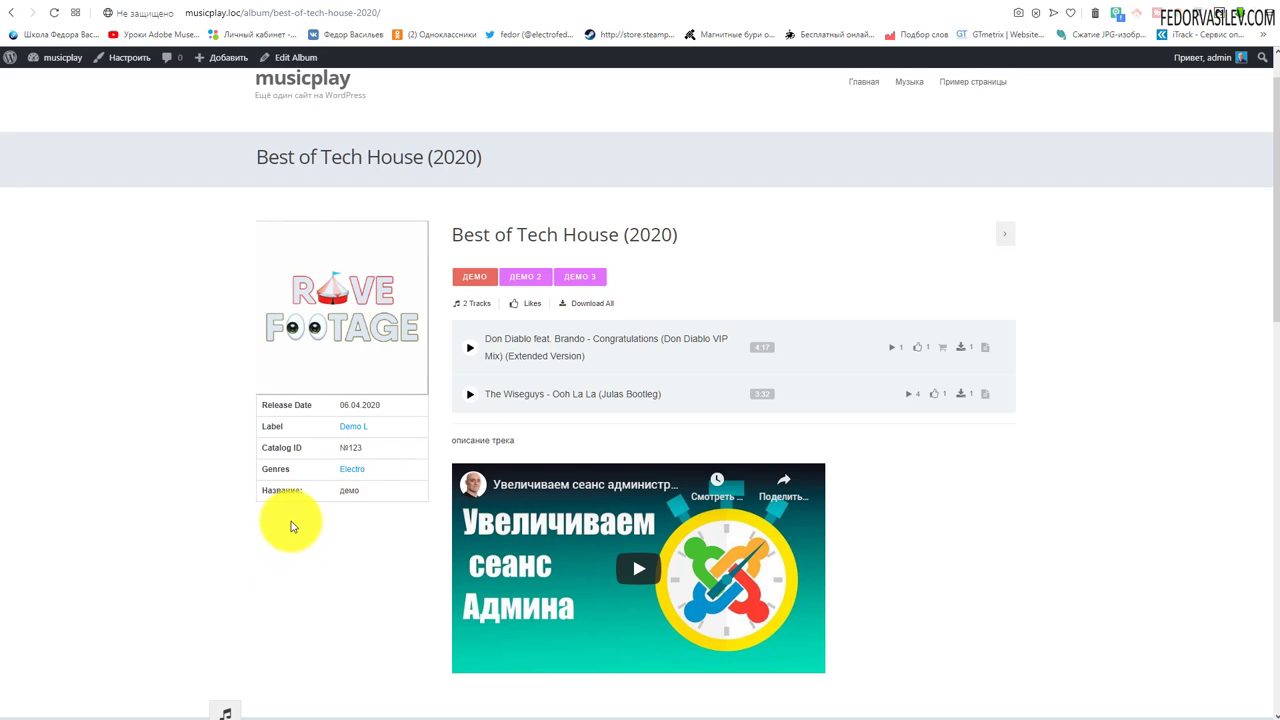
Compare the Custom Album Meta Data entry in the editor with the information table on the album's public page
left_click(846, 6)
scroll(574, 415, "down", 4)
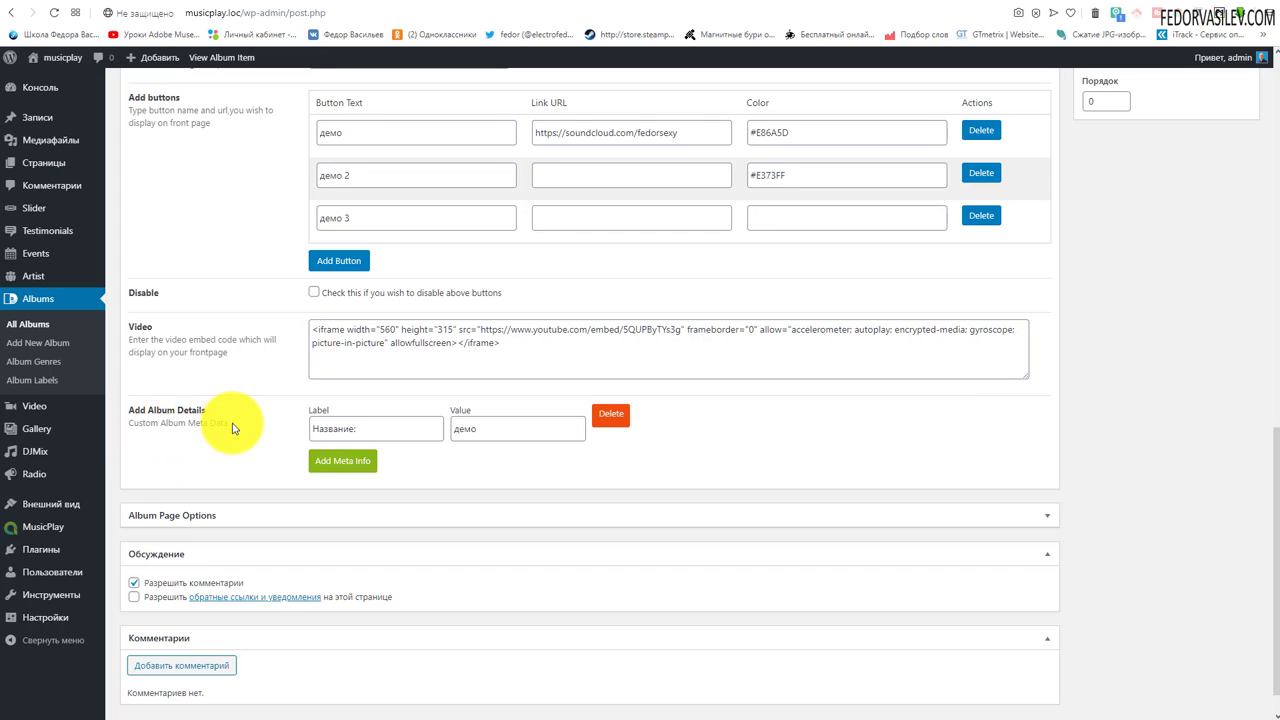
left_click_drag(188, 423, 229, 423)
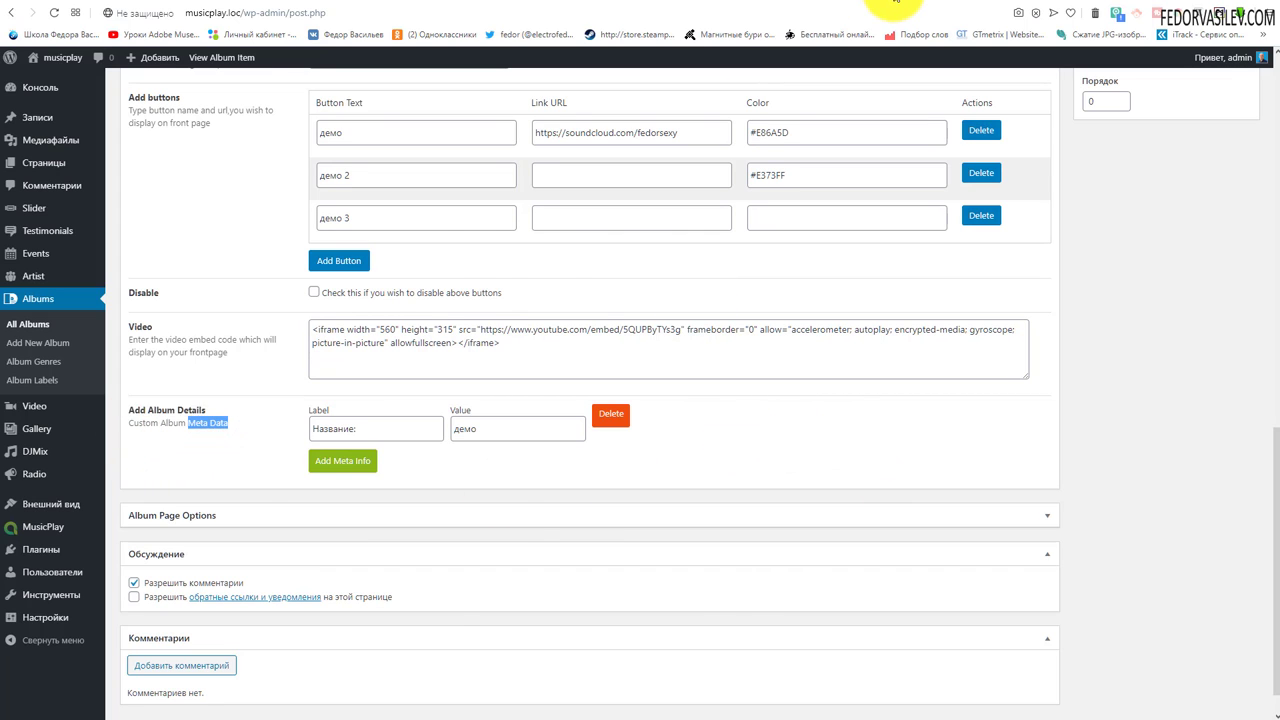
left_click(895, 3)
scroll(260, 340, "down", 2)
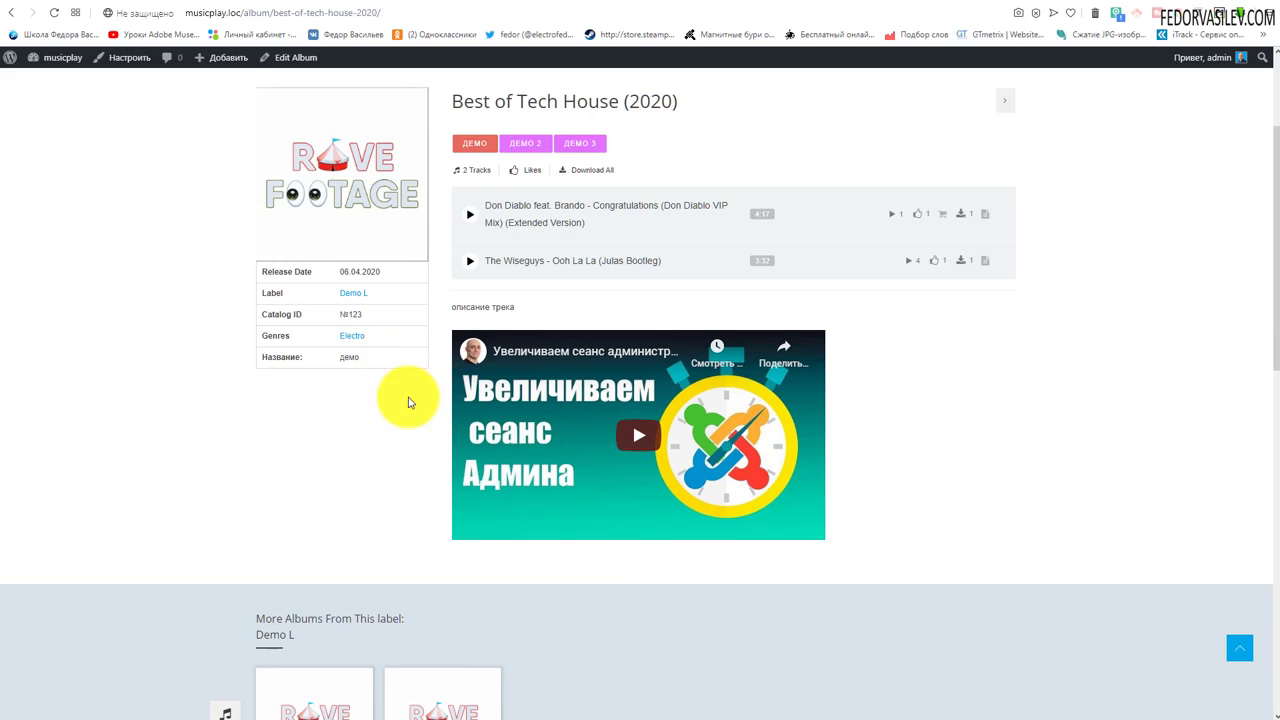
scroll(408, 402, "up", 2)
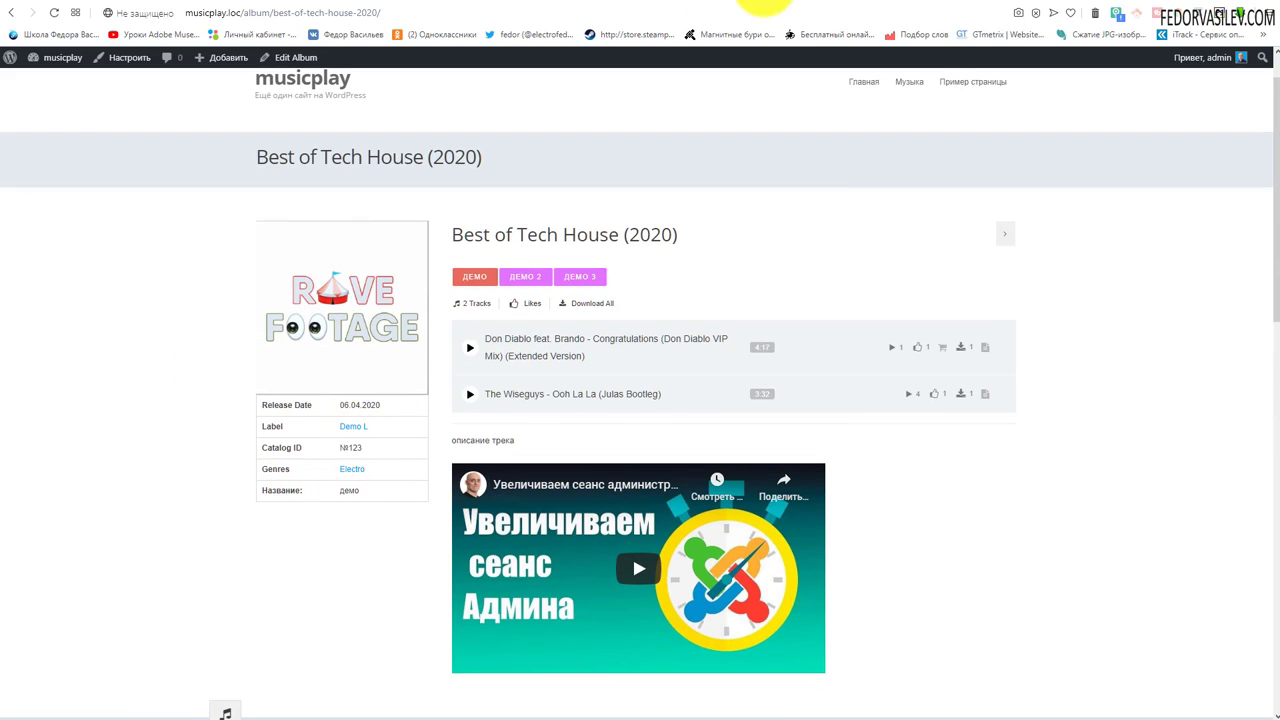
left_click(810, 5)
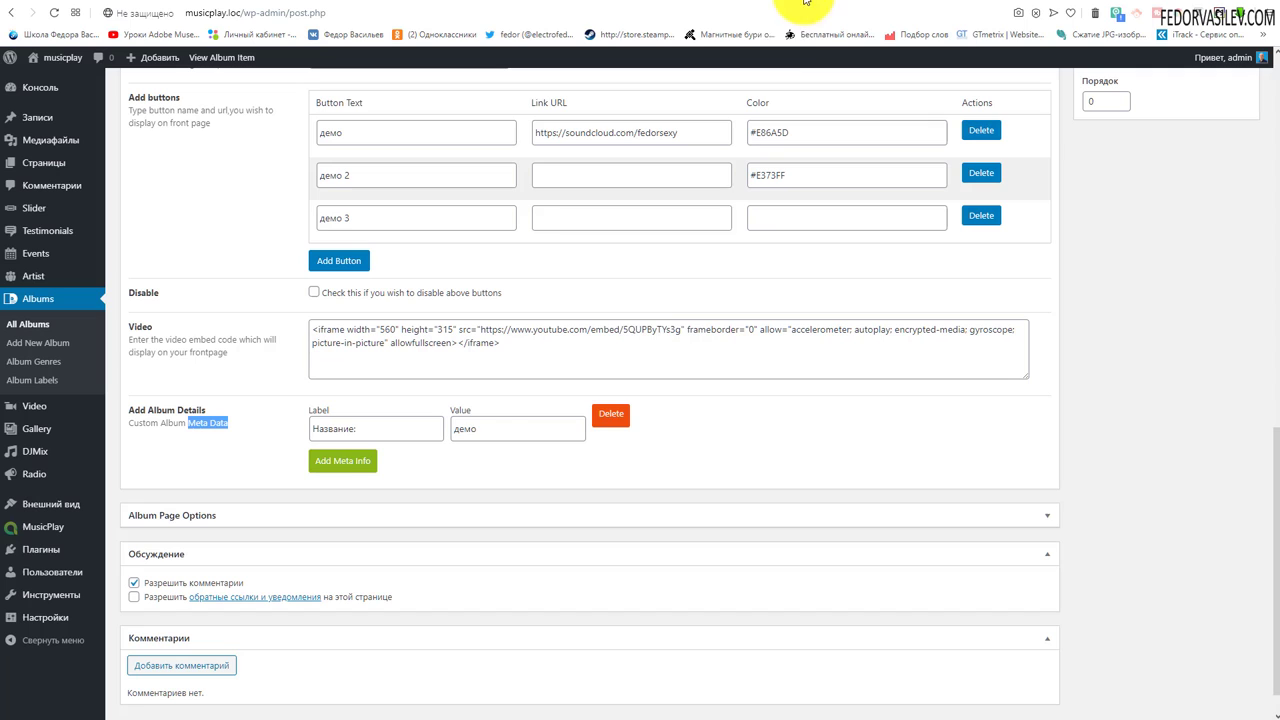
Add three more empty meta info rows to the album details and switch to the public page
left_click(335, 466)
left_click(330, 508)
left_click(330, 551)
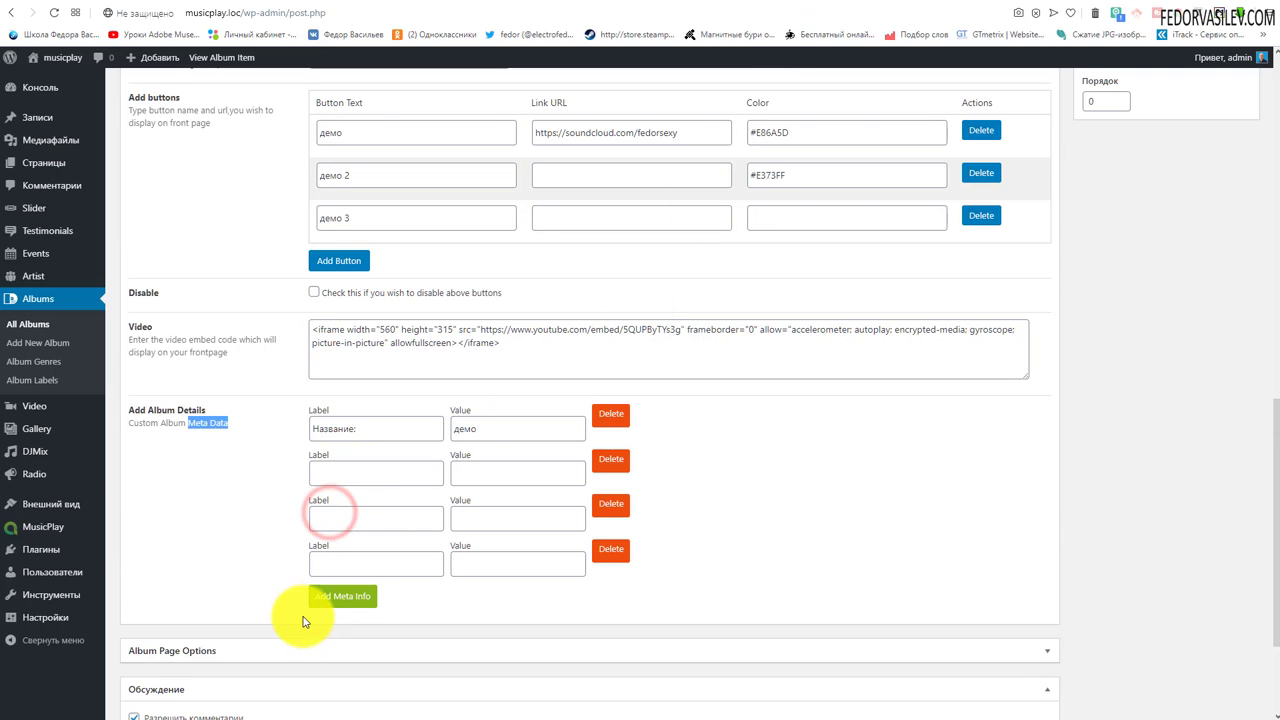
left_click(887, 4)
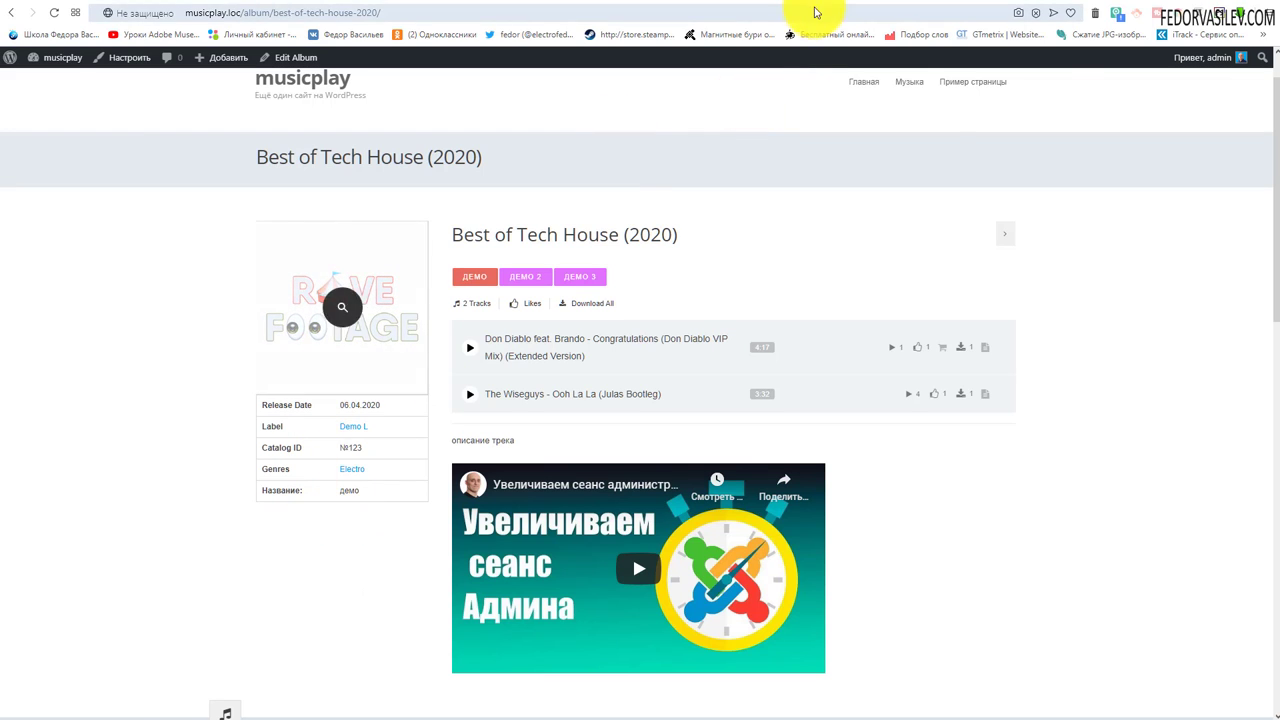
Return to the album editor and delete the three empty meta info rows below "Название:"
left_click(820, 6)
left_click(614, 548)
left_click(603, 504)
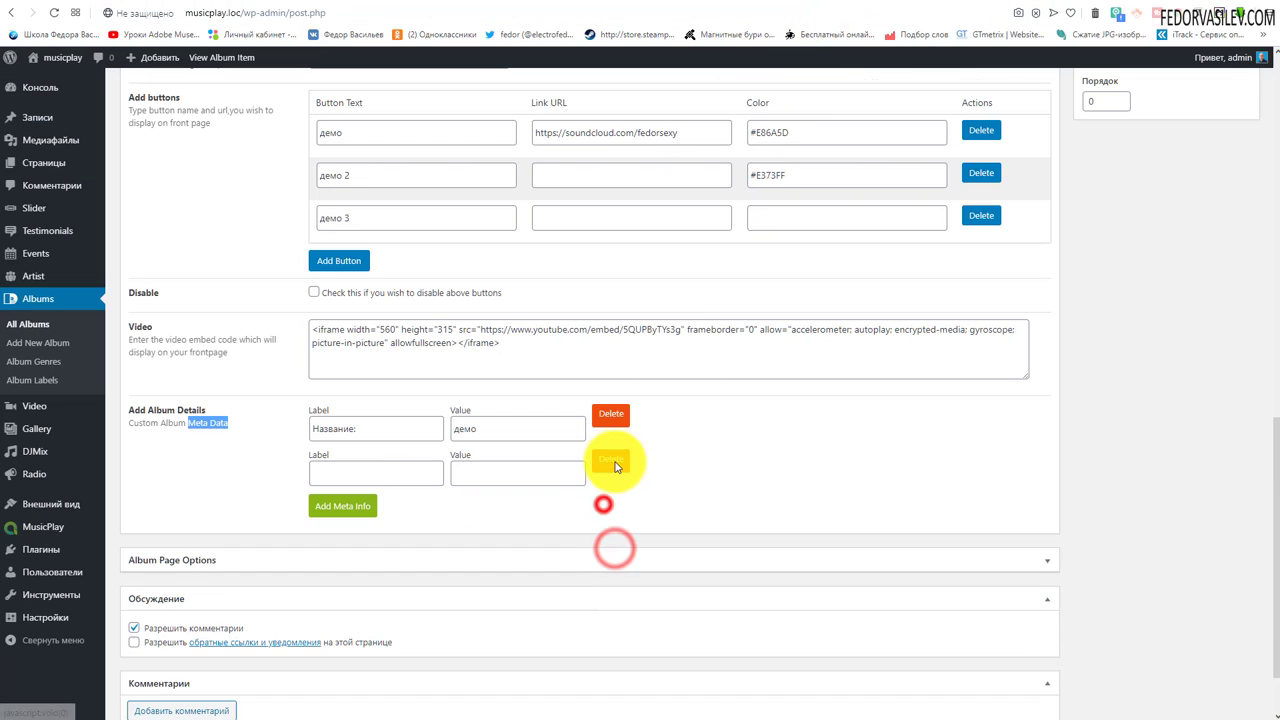
left_click(616, 467)
Collapse the Album Options section, expand Album Page Options and look through its layout and subheader settings
scroll(800, 500, "down", 1)
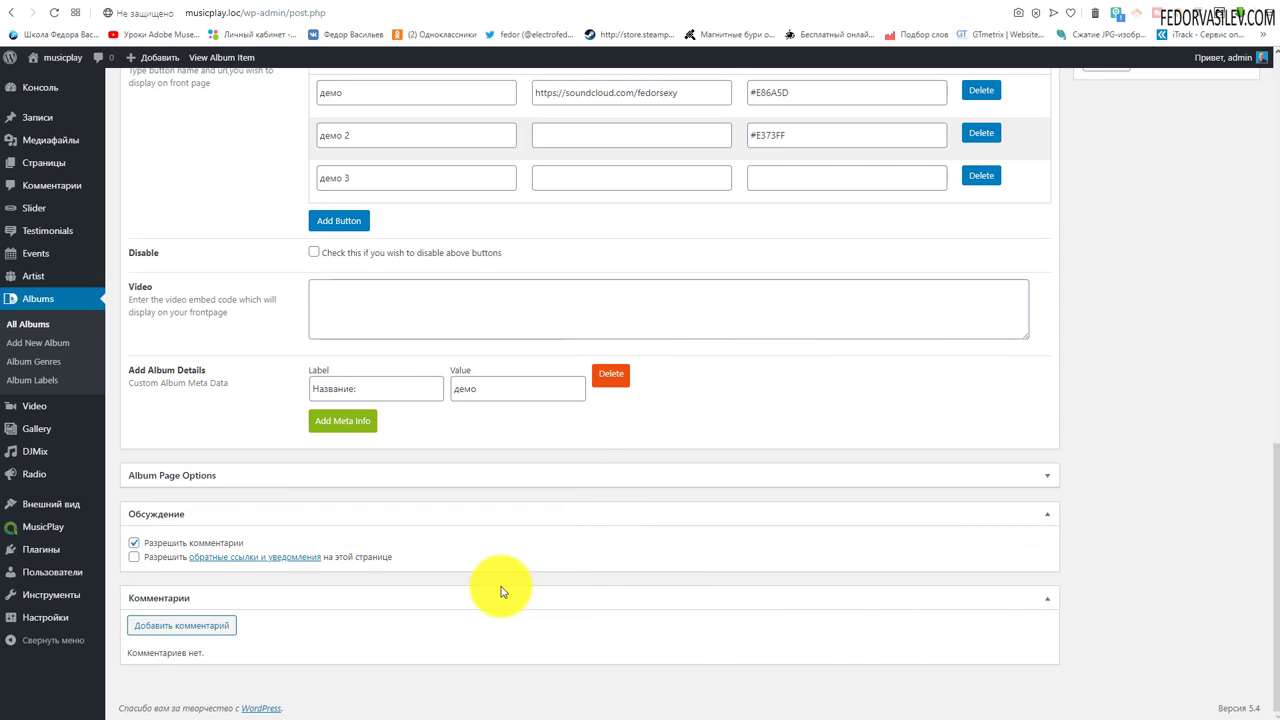
scroll(271, 434, "up", 4)
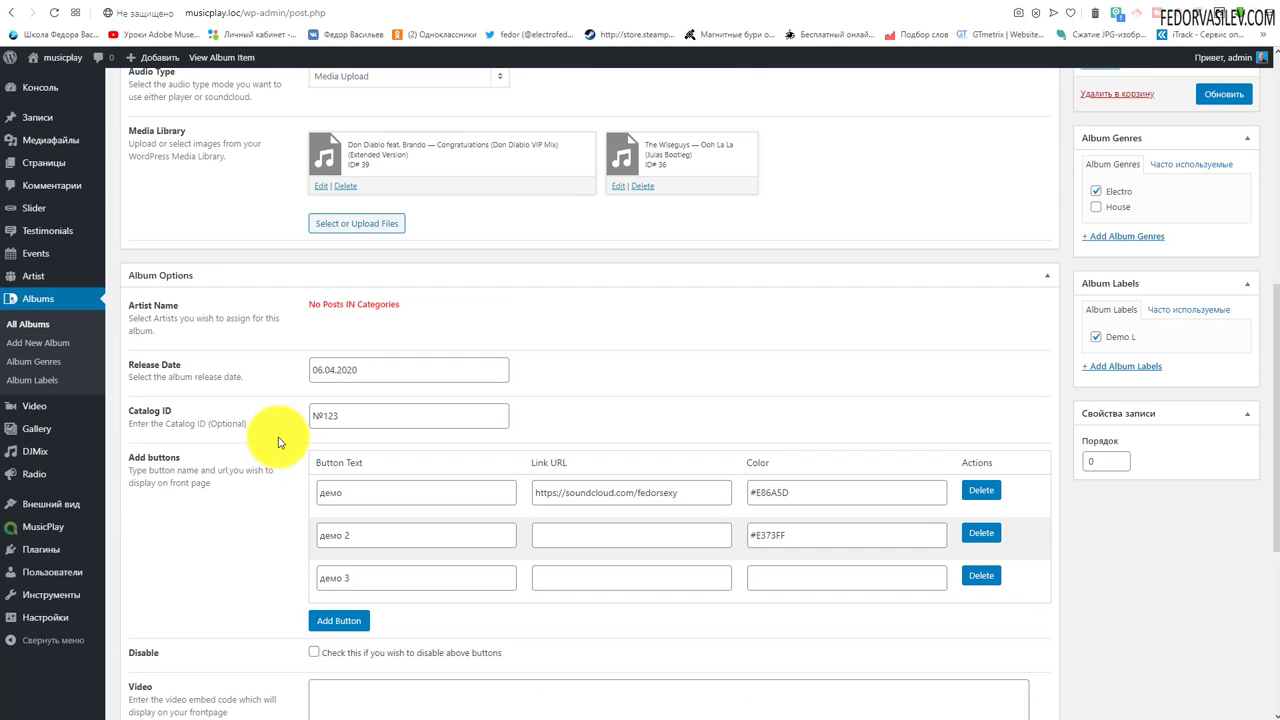
left_click(203, 280)
left_click(204, 478)
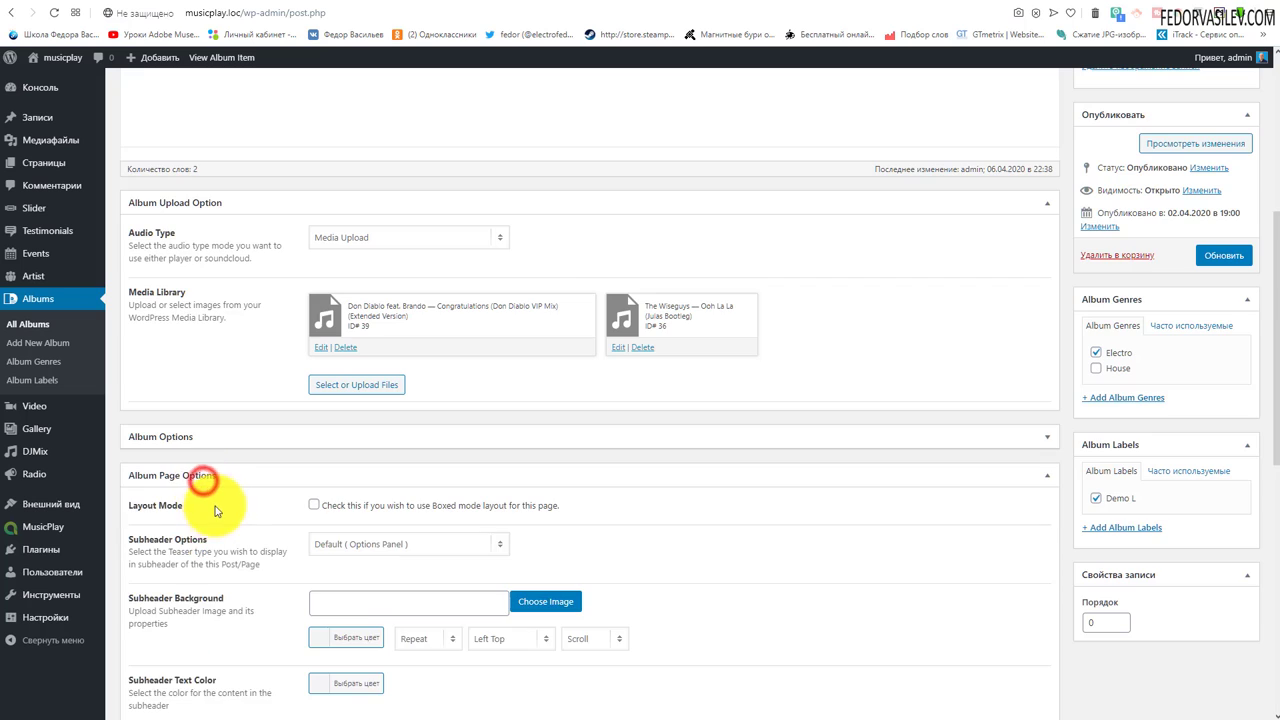
scroll(205, 428, "down", 6)
scroll(620, 465, "up", 3)
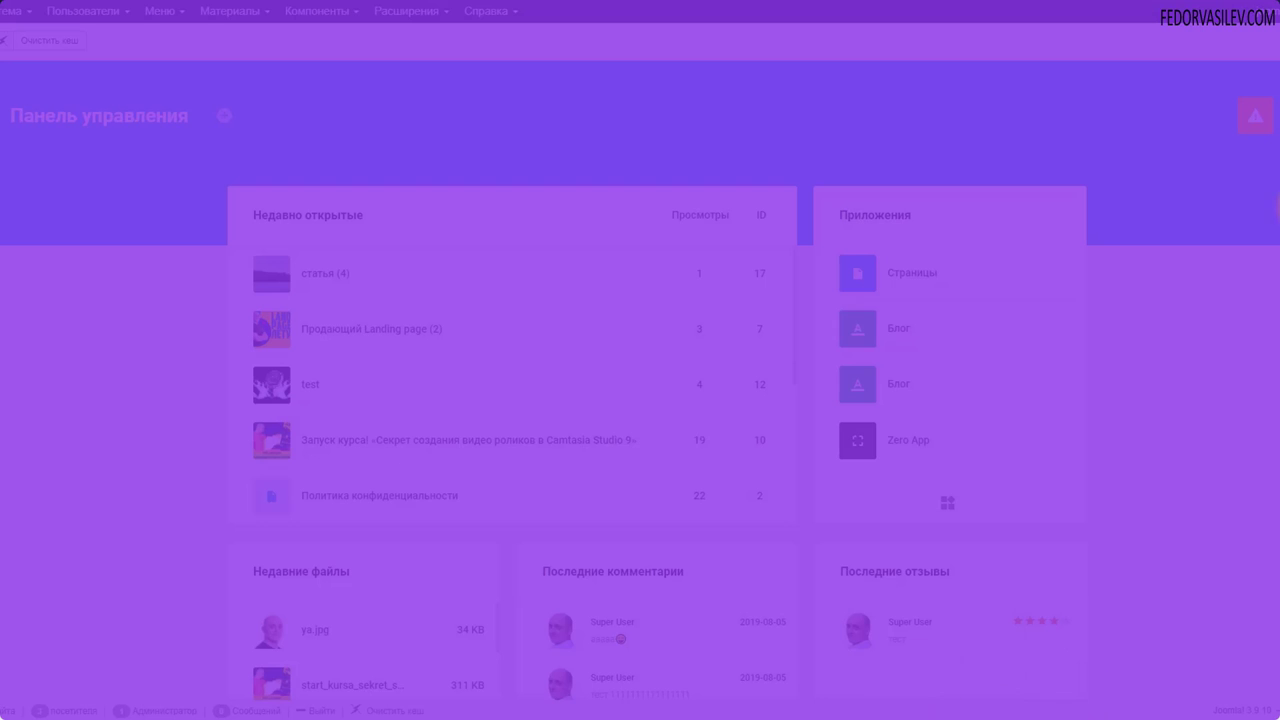
left_click(1268, 124)
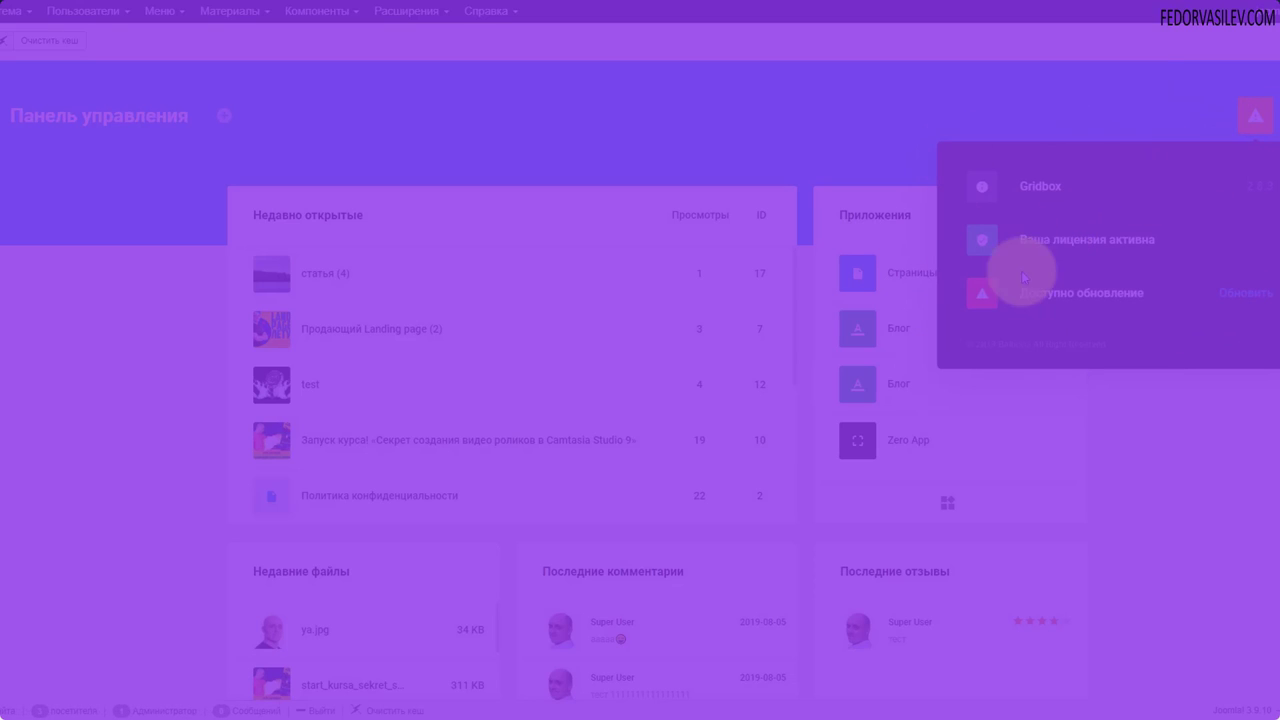
left_click(1046, 251)
left_click(857, 440)
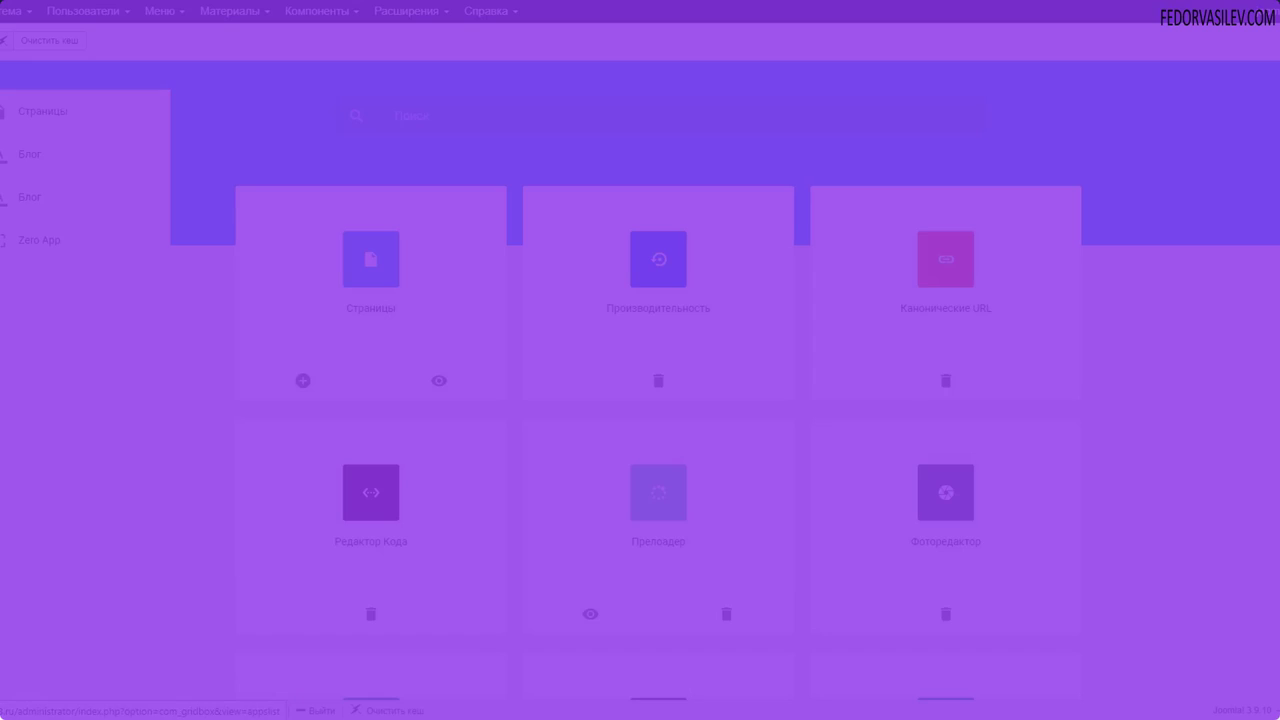
left_click(14, 240)
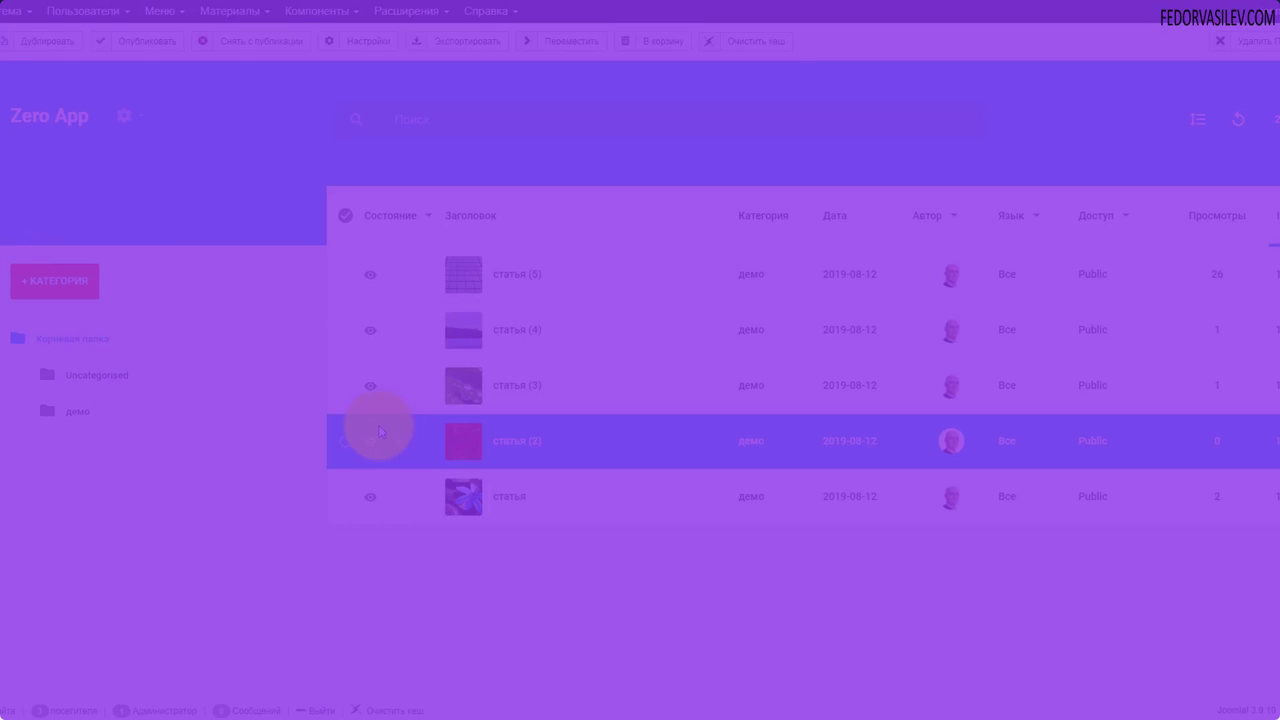
left_click(124, 117)
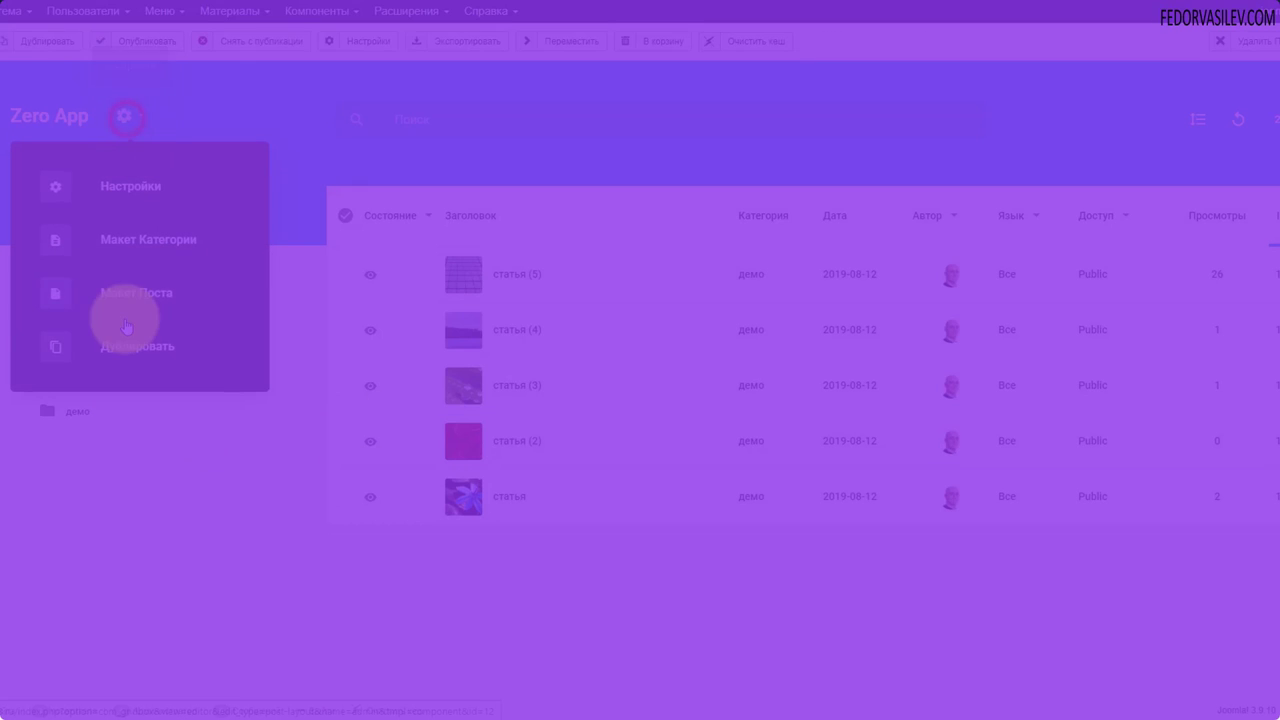